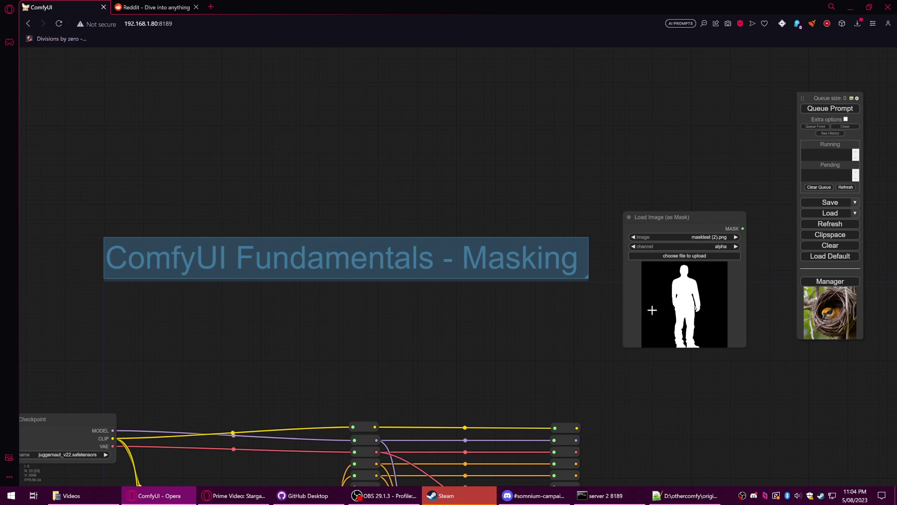
Review the mask loader's channel options and keep it on alpha.
drag(597, 321, 533, 314)
drag(635, 217, 606, 203)
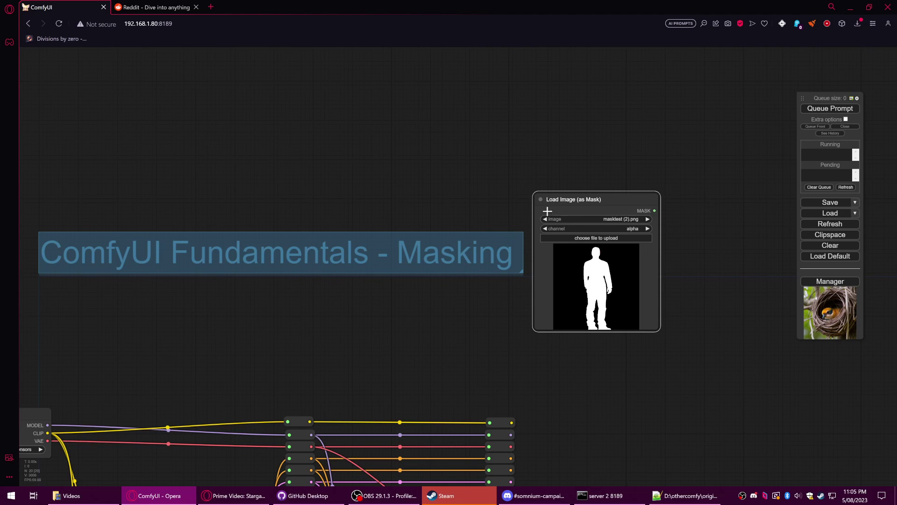
drag(461, 297, 482, 299)
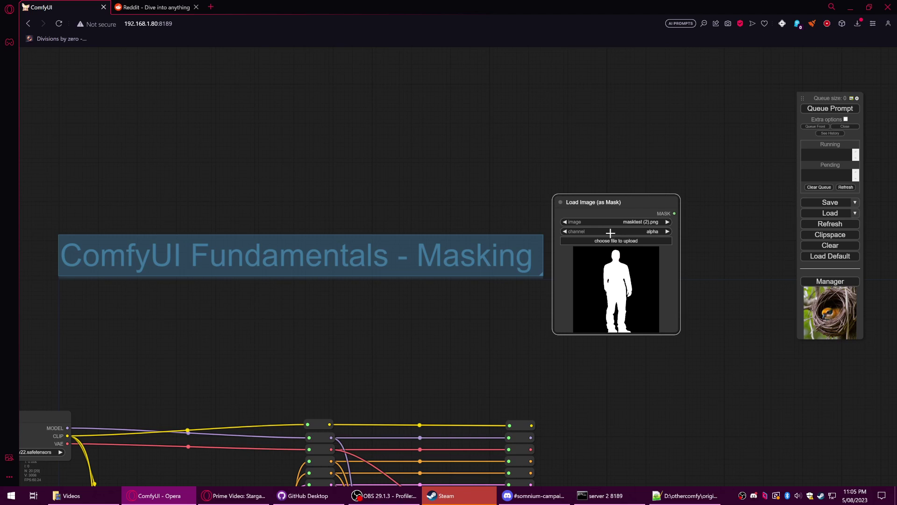
click(585, 233)
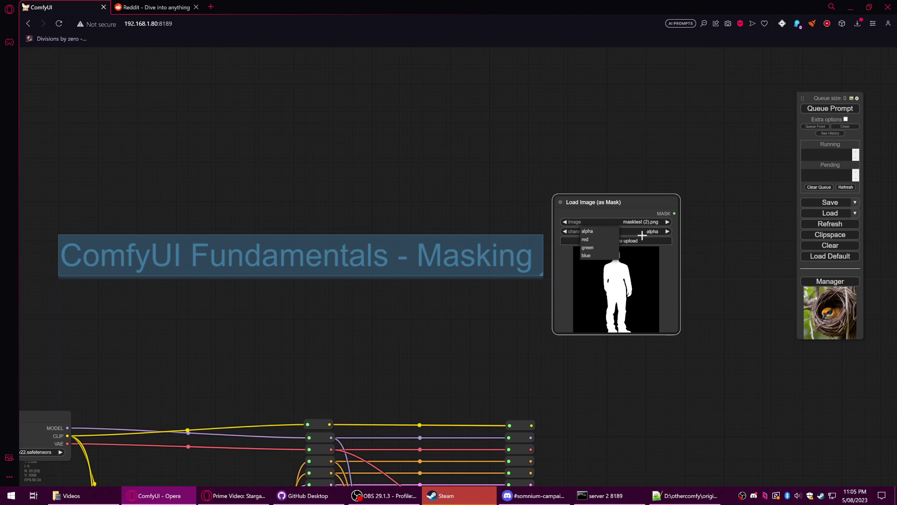
click(651, 232)
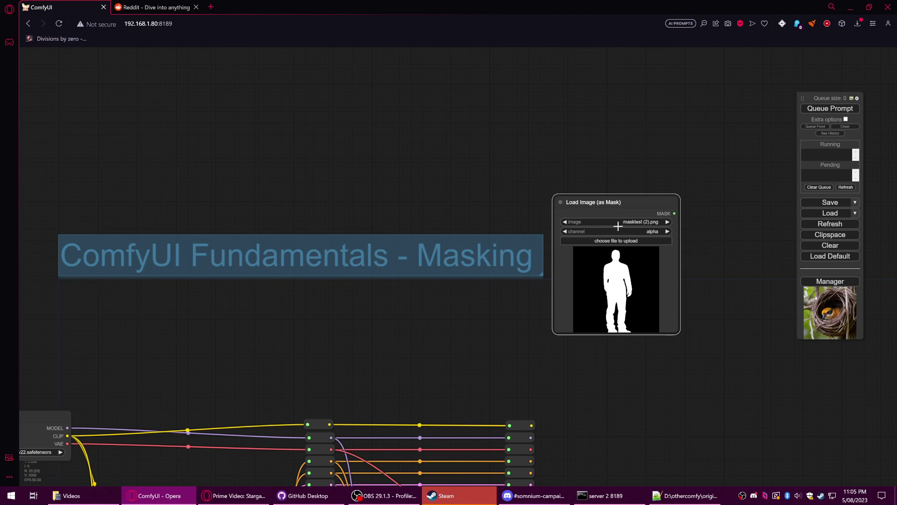
click(629, 232)
Zoom out and drag the mask loader below the Preview Image node, under the KSampler.
scroll(701, 275, down, 5)
drag(691, 257, 630, 154)
drag(582, 105, 566, 93)
mouse_move(532, 118)
mouse_down()
mouse_move(521, 393)
mouse_move(420, 449)
mouse_up()
drag(579, 426, 691, 389)
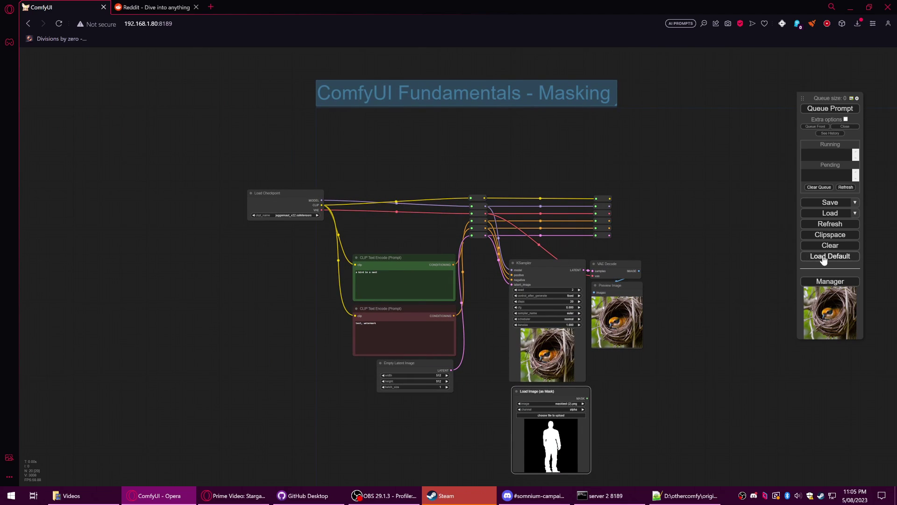
scroll(481, 233, up, 4)
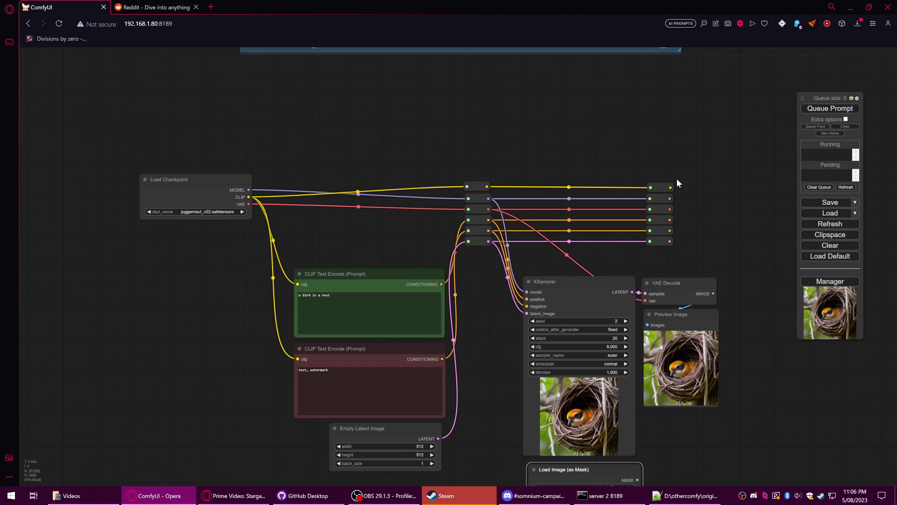
drag(723, 204, 548, 127)
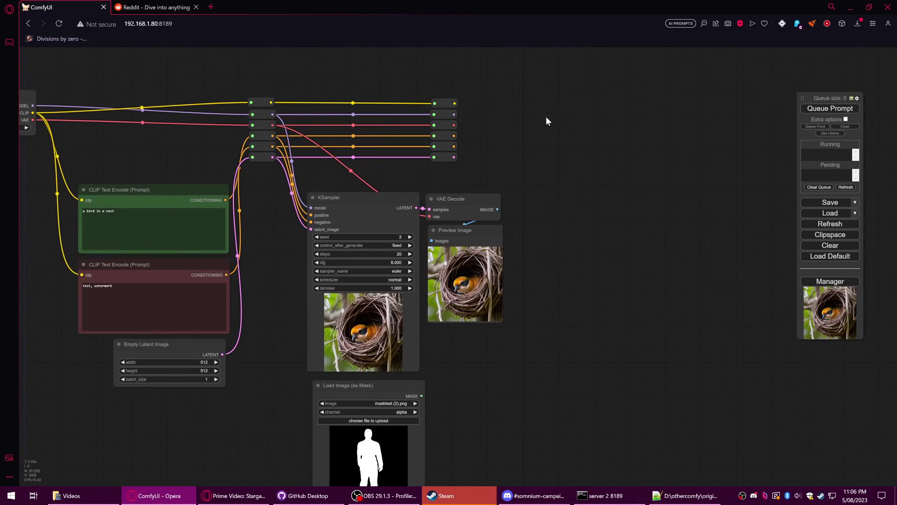
drag(411, 382, 405, 379)
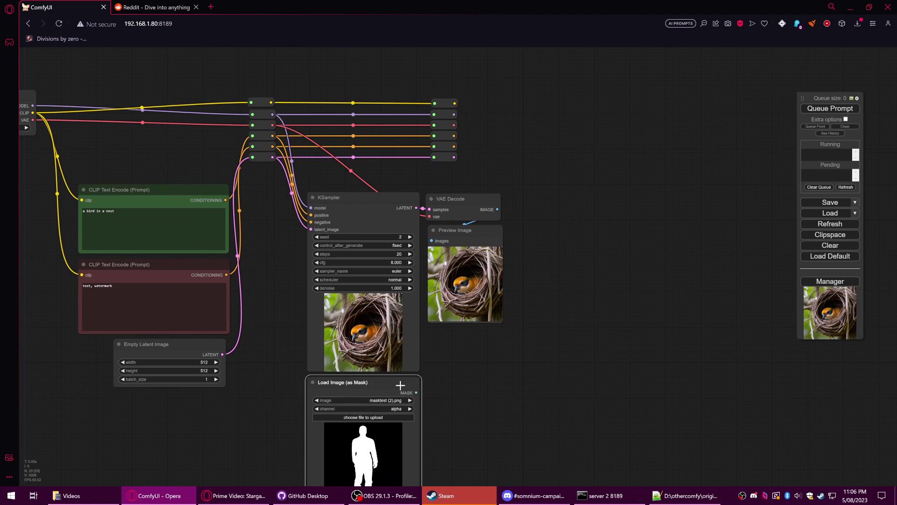
mouse_move(473, 375)
mouse_down()
mouse_move(458, 328)
mouse_move(420, 334)
mouse_up()
Copy the generated bird-in-nest image via clipspace and paste it into Load Image (as Mask).
scroll(460, 355, down, 1)
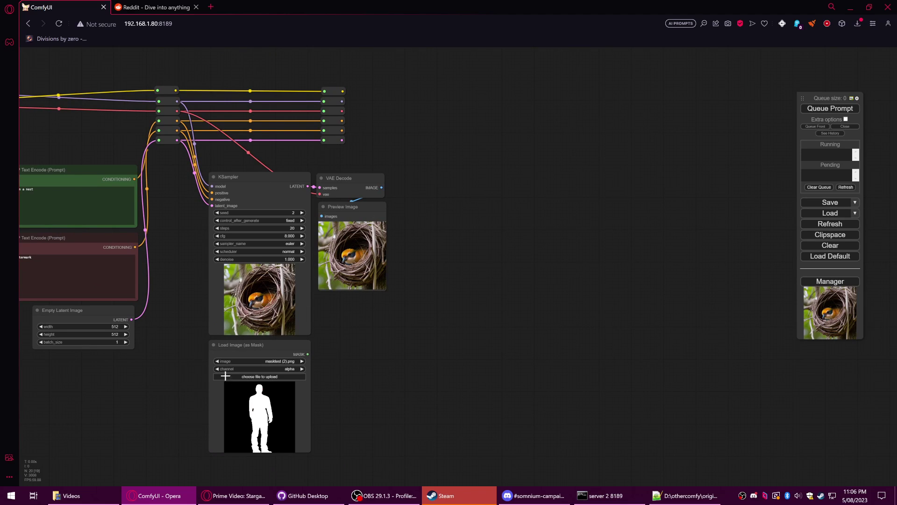
drag(261, 346, 262, 350)
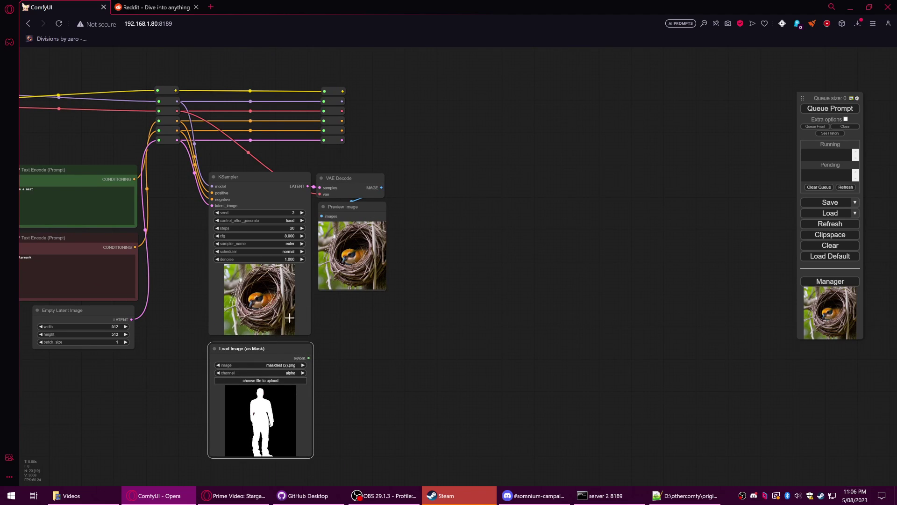
click(351, 250)
right_click(349, 252)
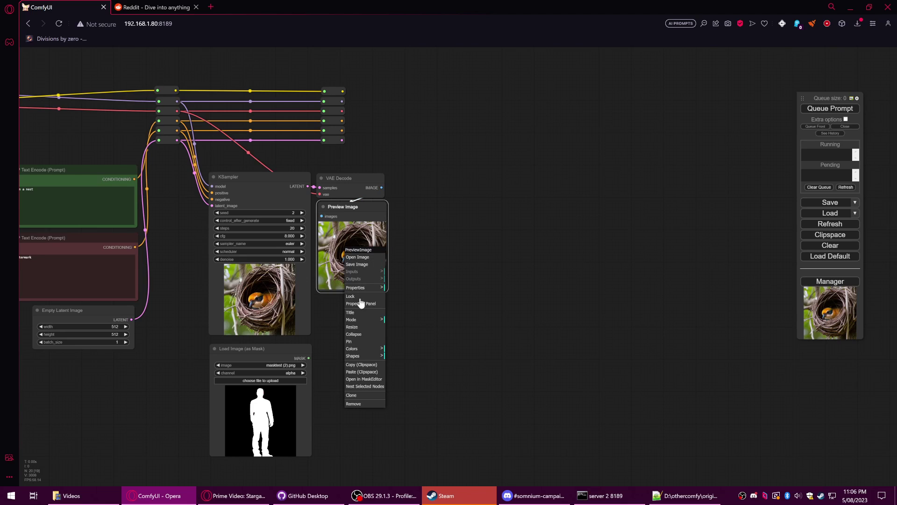
click(369, 365)
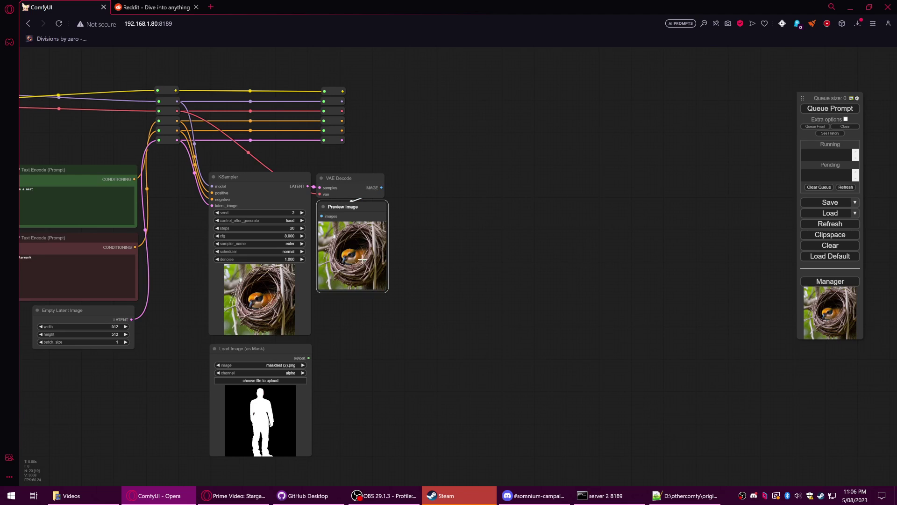
right_click(258, 411)
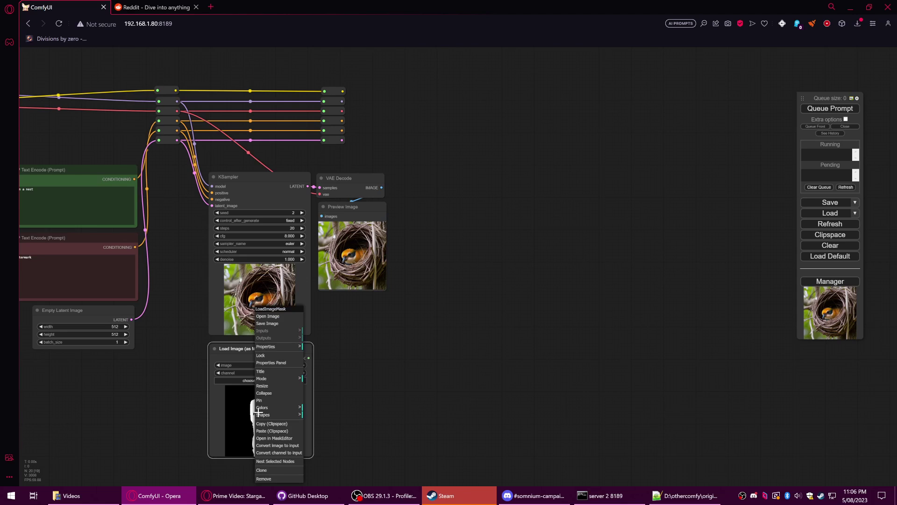
click(283, 430)
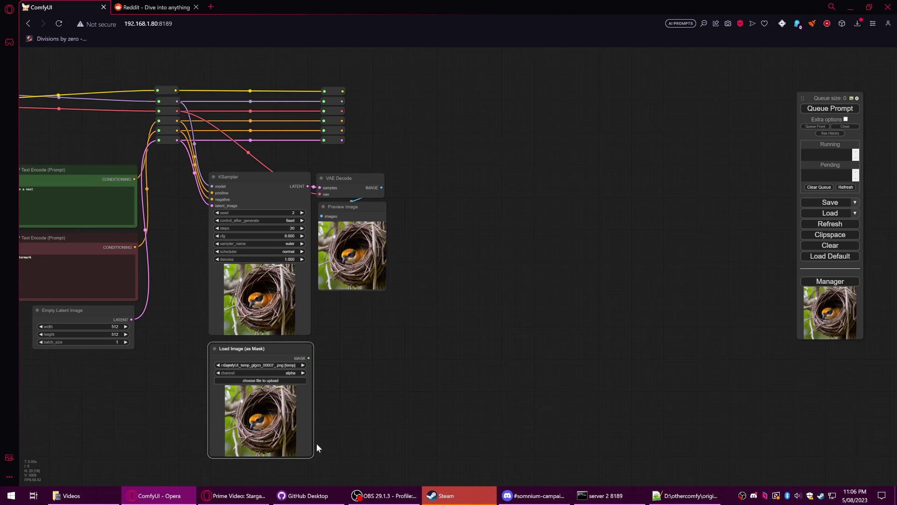
drag(354, 443, 363, 395)
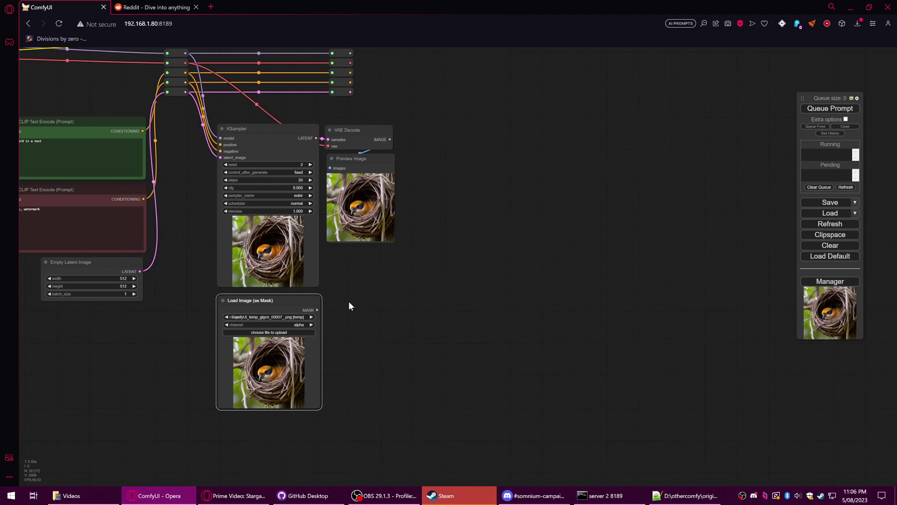
right_click(262, 356)
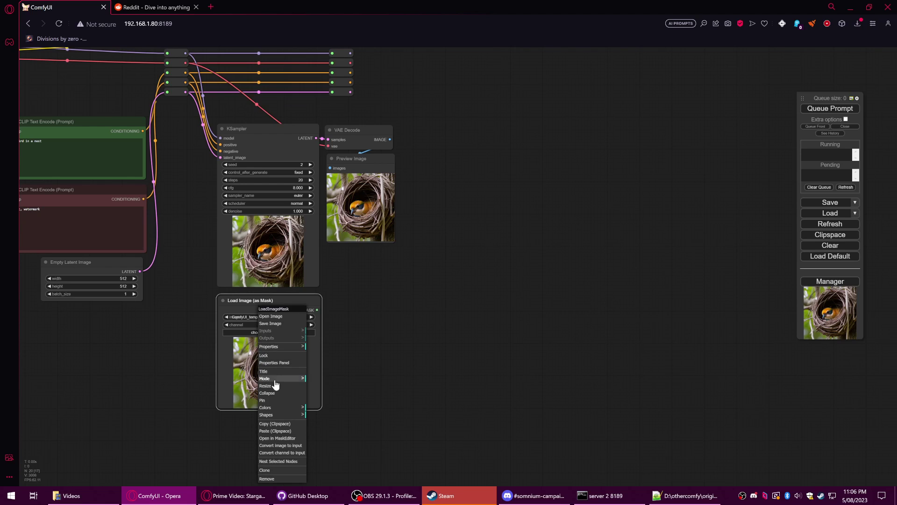
Paint a mask over the bird in the Mask Editor and save it to the node.
click(285, 438)
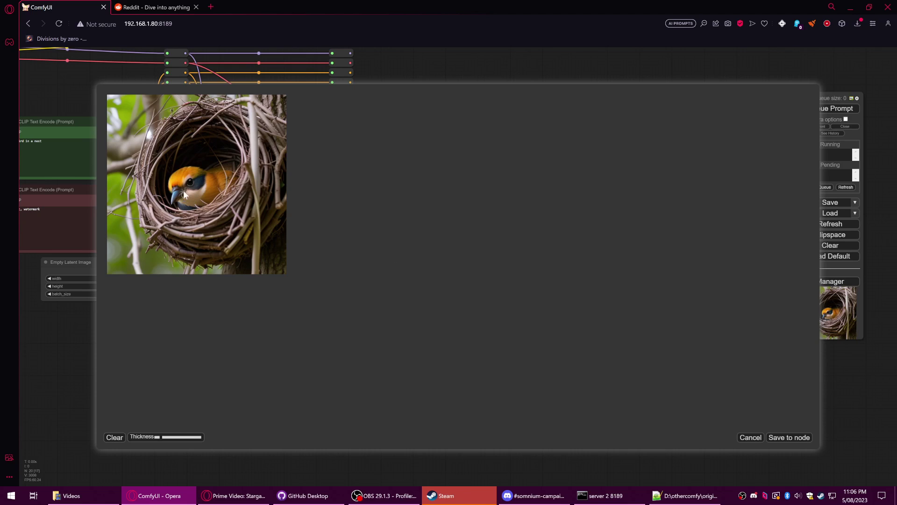
mouse_move(173, 169)
mouse_down()
mouse_move(179, 202)
mouse_move(232, 184)
mouse_move(202, 191)
mouse_up()
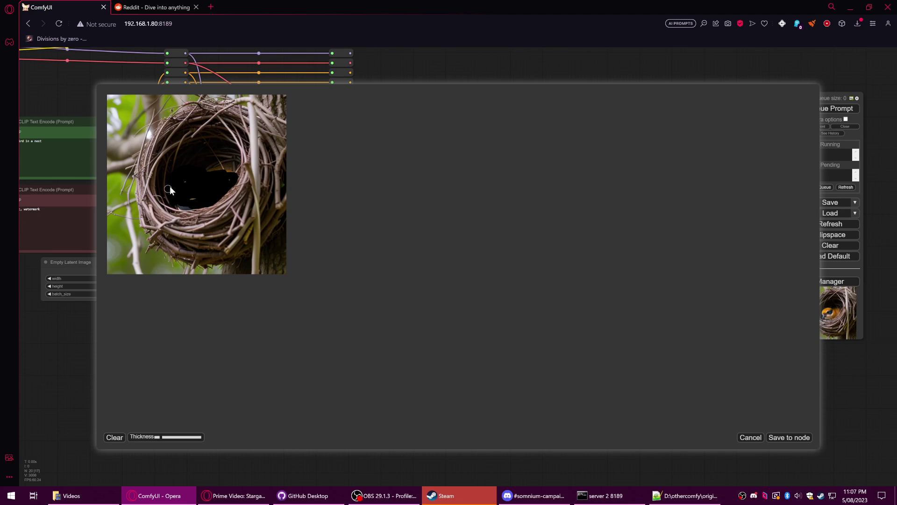
drag(212, 176, 229, 176)
click(789, 437)
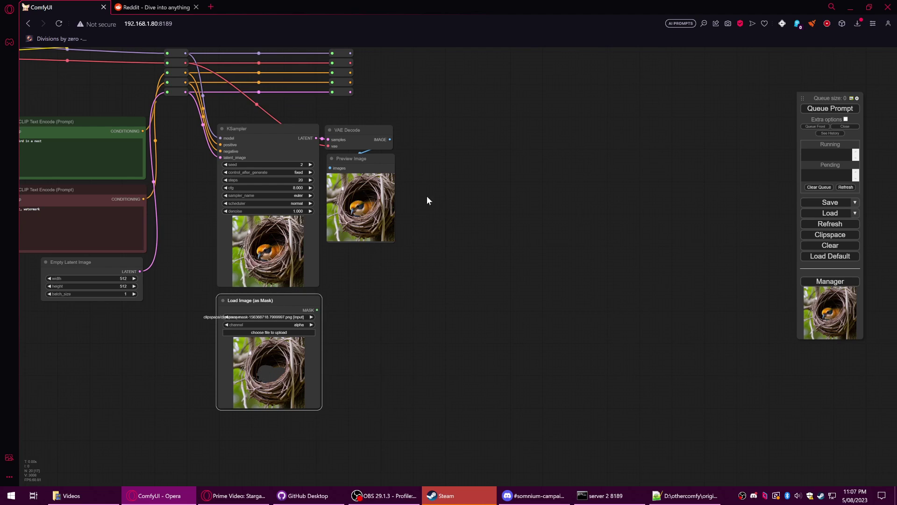
Add a Mix Color By Mask node from the Masquerade Nodes category.
drag(430, 200, 334, 271)
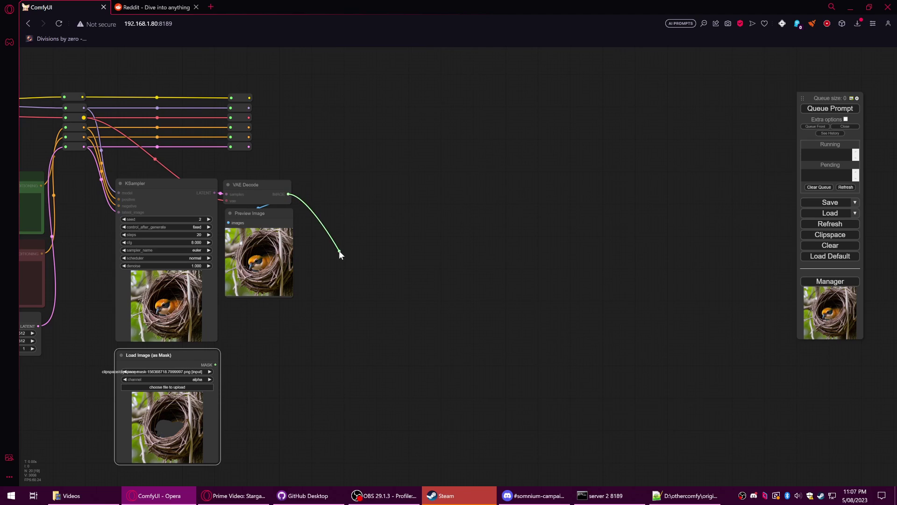
drag(289, 193, 339, 251)
double_click(322, 241)
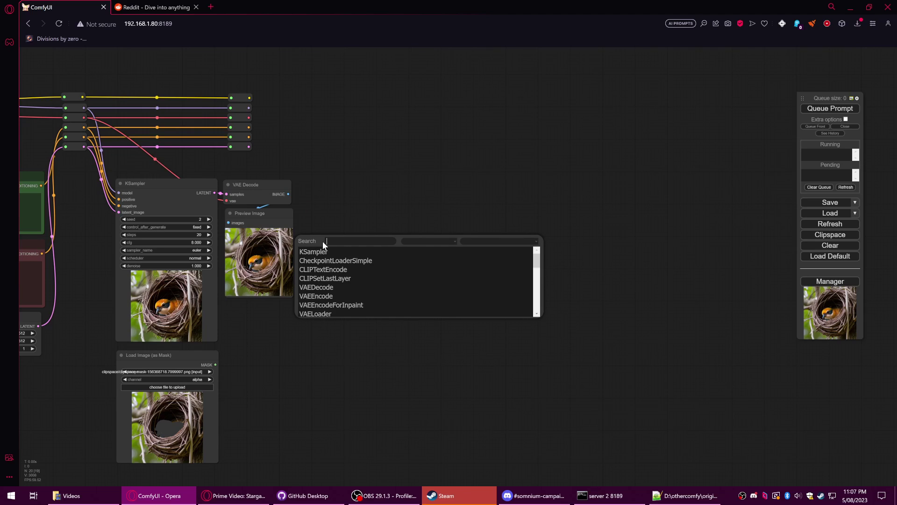
right_click(357, 207)
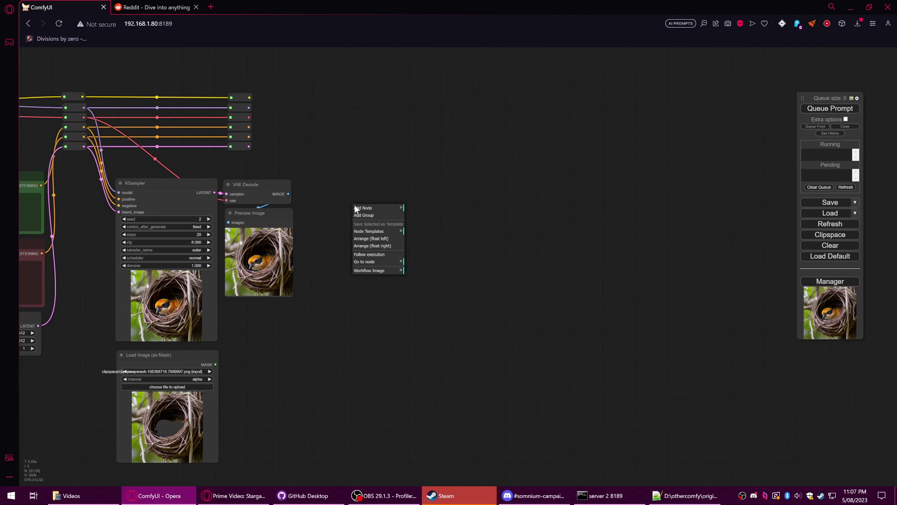
click(379, 208)
click(428, 322)
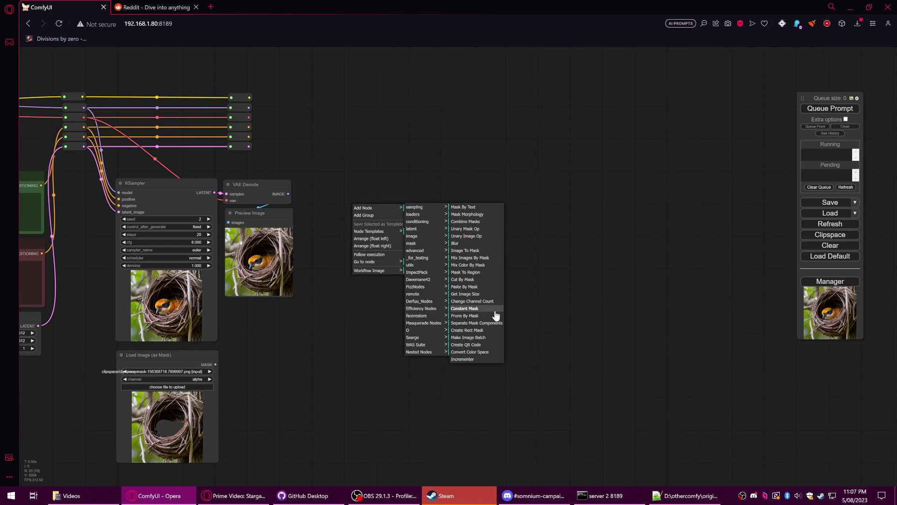
click(477, 265)
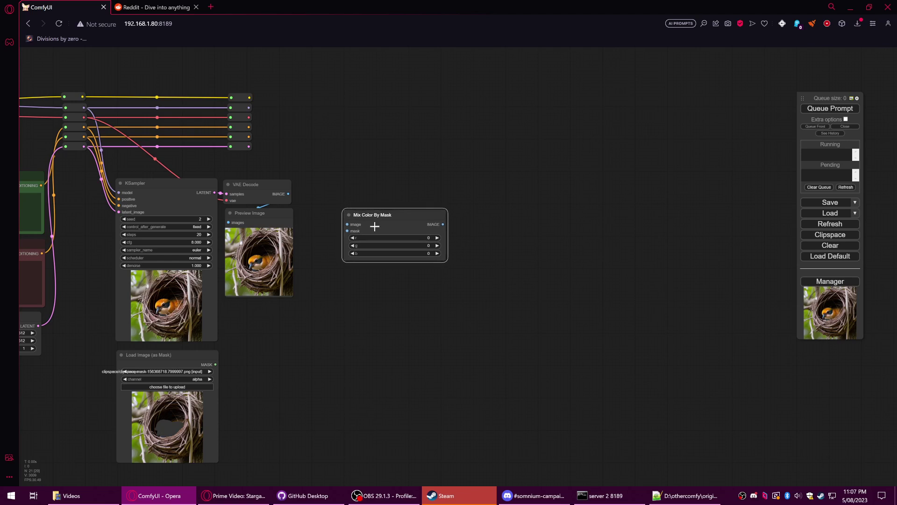
drag(386, 233, 352, 314)
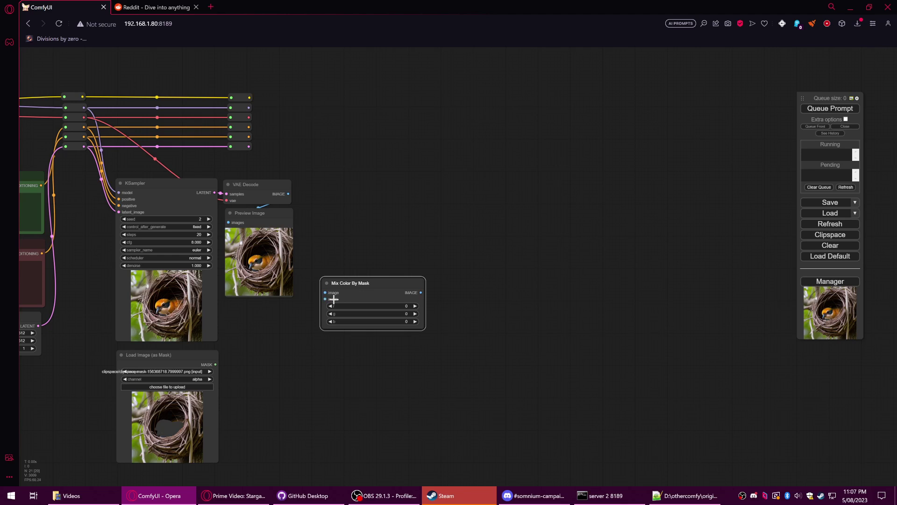
Centre the nodes and drag a link from the mask loader's MASK output.
scroll(323, 299, up, 3)
scroll(322, 300, up, 2)
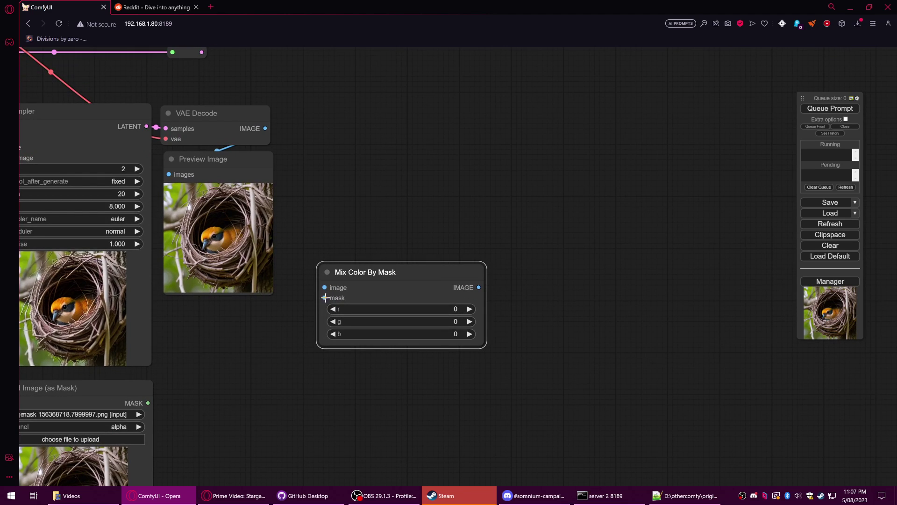
drag(257, 365, 287, 332)
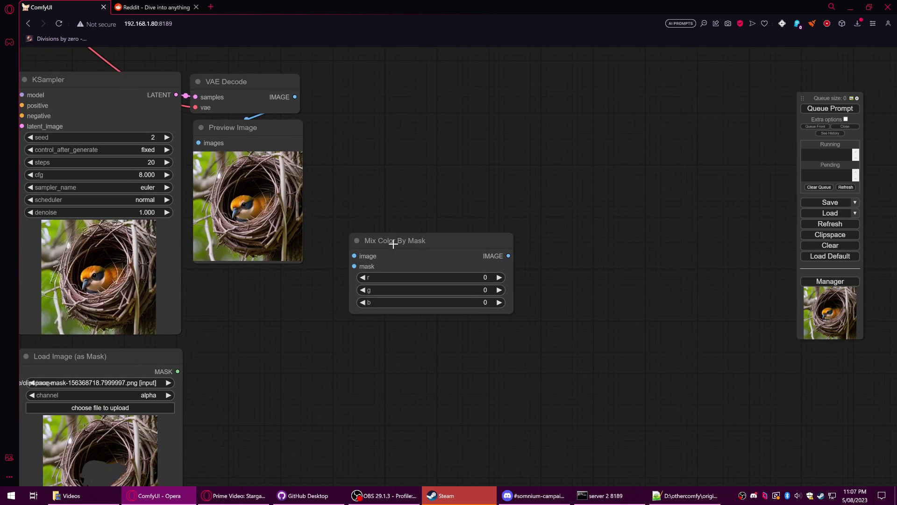
drag(393, 243, 392, 277)
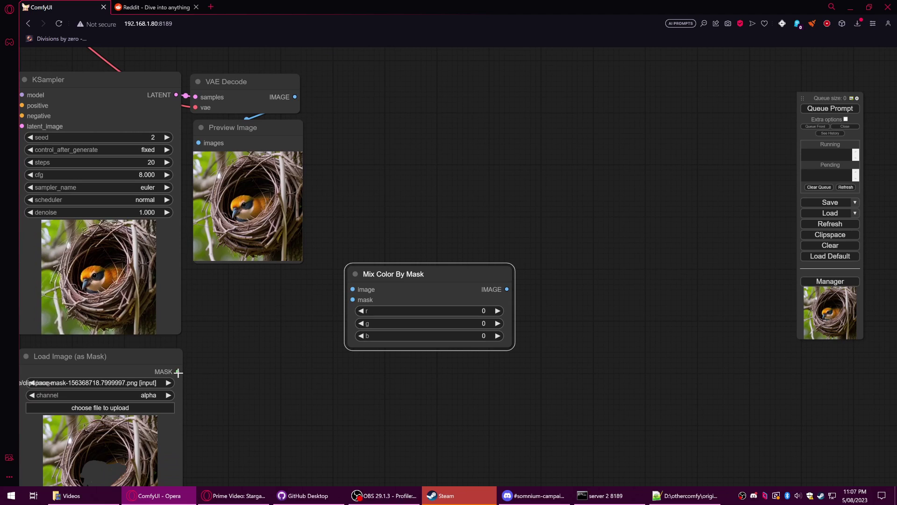
drag(177, 373, 214, 356)
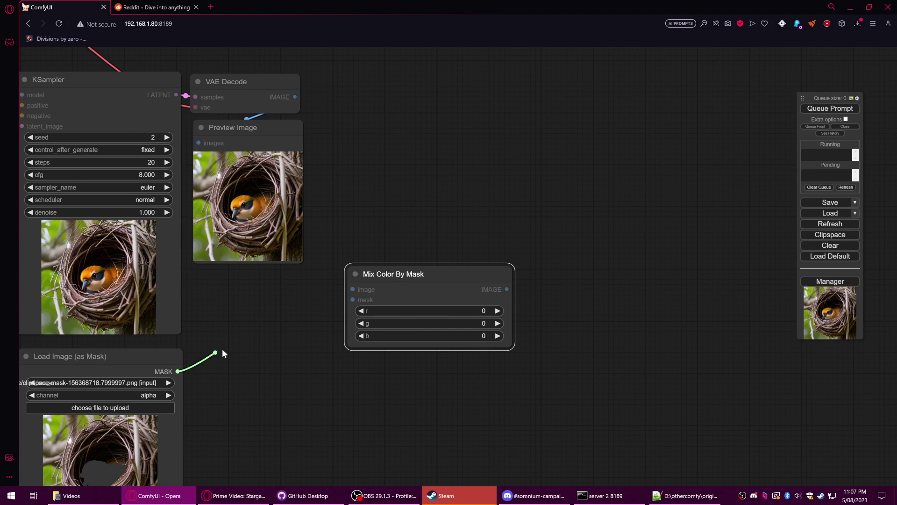
drag(233, 355, 210, 374)
drag(200, 366, 220, 361)
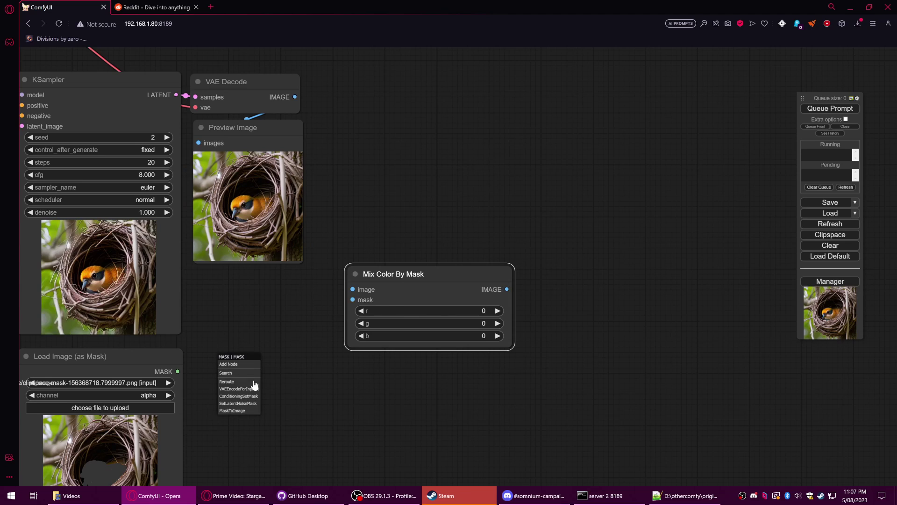
Convert the loaded mask to an image and wire it into Mix Color By Mask's mask input.
click(232, 411)
drag(274, 360, 253, 348)
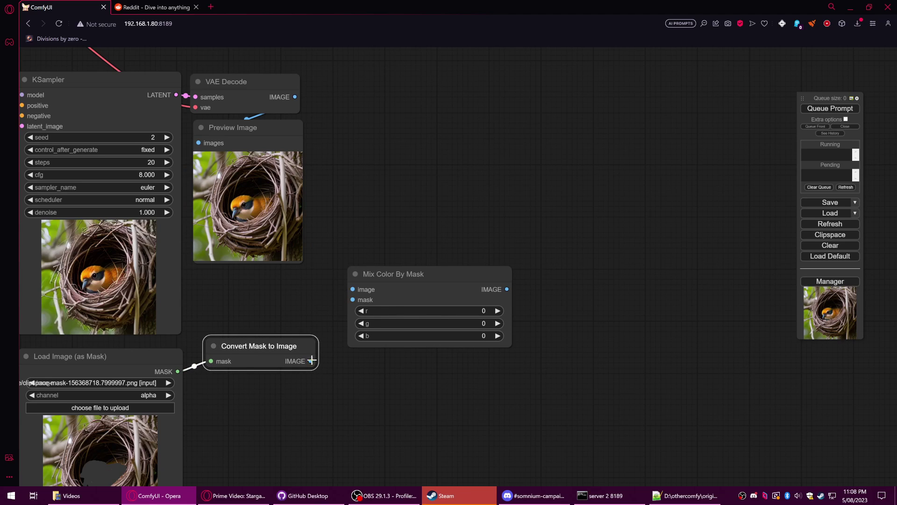
drag(310, 361, 352, 300)
scroll(412, 257, down, 1)
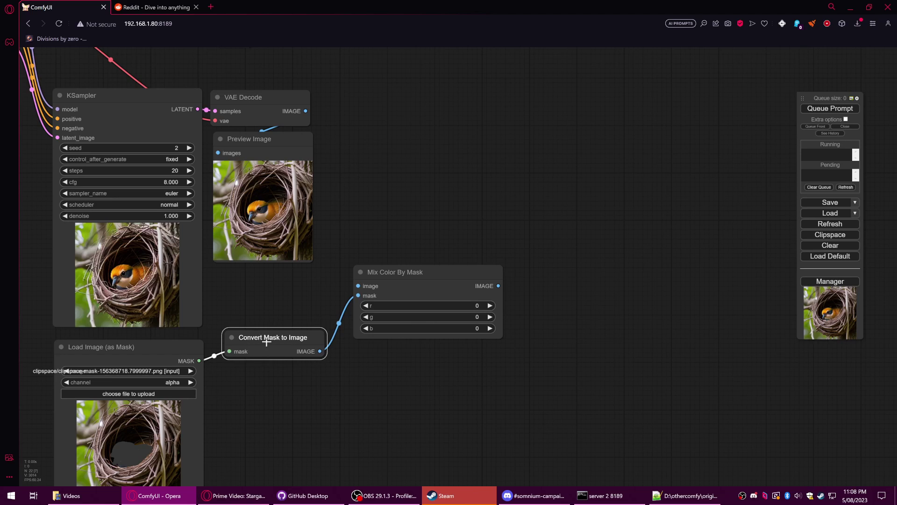
drag(267, 342, 259, 352)
Connect VAE Decode's IMAGE output to Mix Color By Mask's image input.
drag(407, 267, 433, 192)
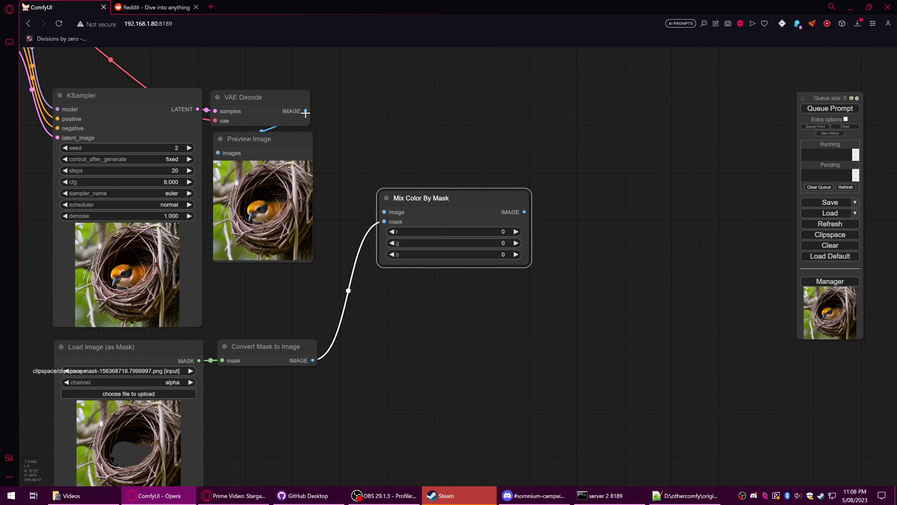
drag(306, 111, 384, 212)
drag(460, 195, 466, 199)
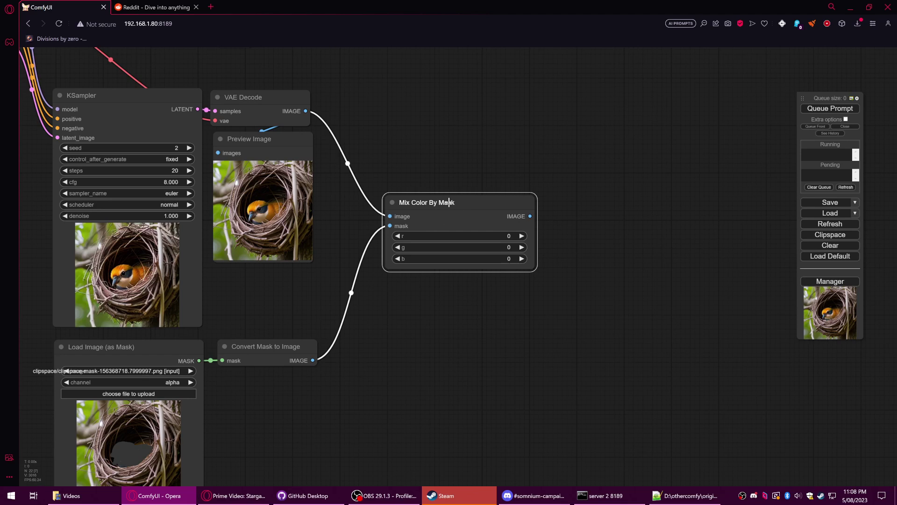
mouse_move(622, 216)
mouse_down()
mouse_move(358, 221)
mouse_move(337, 207)
mouse_move(350, 232)
mouse_move(472, 196)
mouse_up()
Add a Preview Image for the Mix Color By Mask output and render the workflow.
click(460, 261)
scroll(548, 240, down, 1)
scroll(694, 182, down, 3)
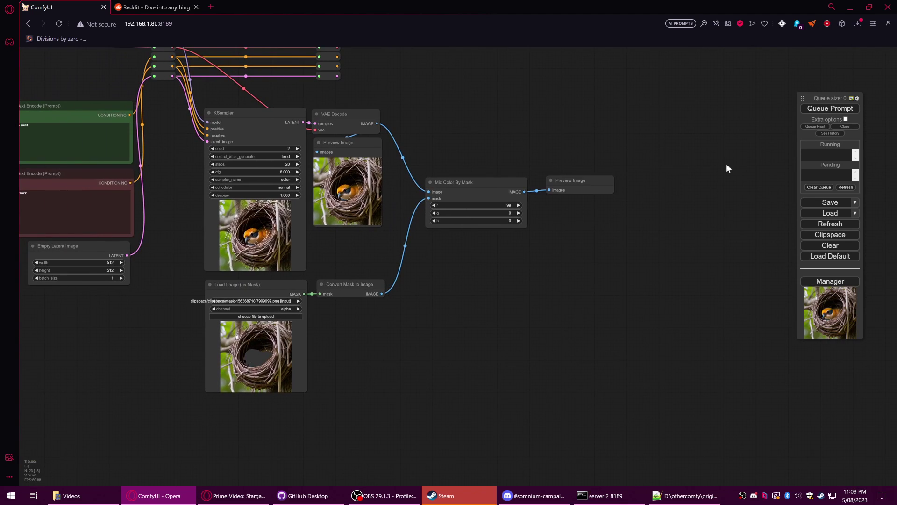
click(831, 109)
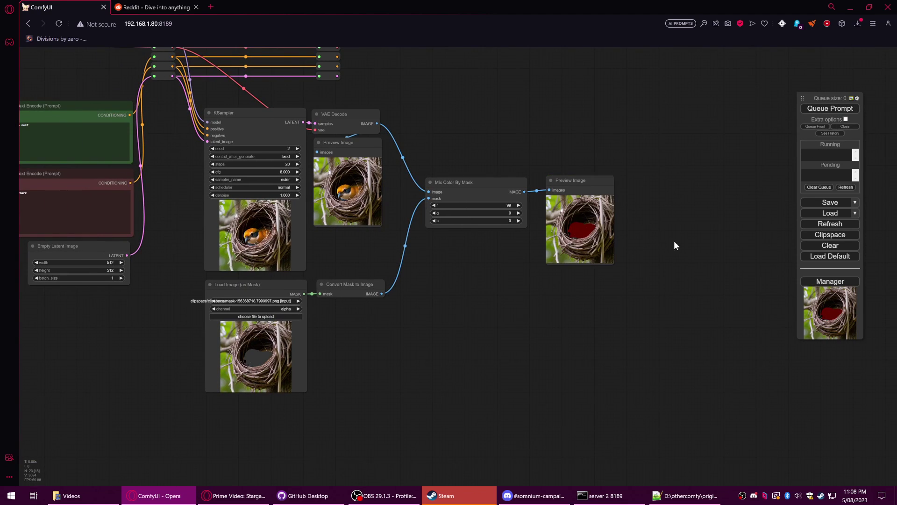
Reposition the red-mask preview and bring KSampler and VAE Decode into view.
drag(678, 244, 524, 252)
scroll(519, 247, up, 2)
scroll(513, 240, up, 7)
scroll(512, 236, up, 4)
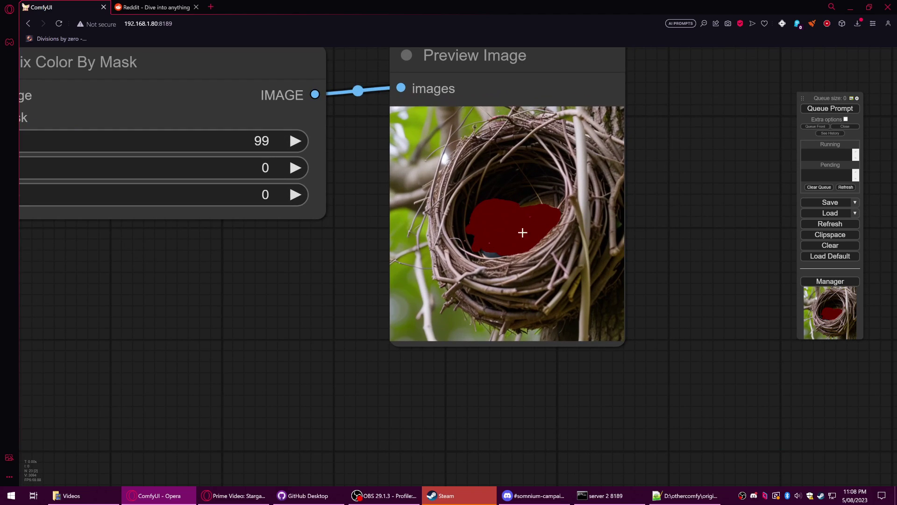
scroll(512, 237, down, 8)
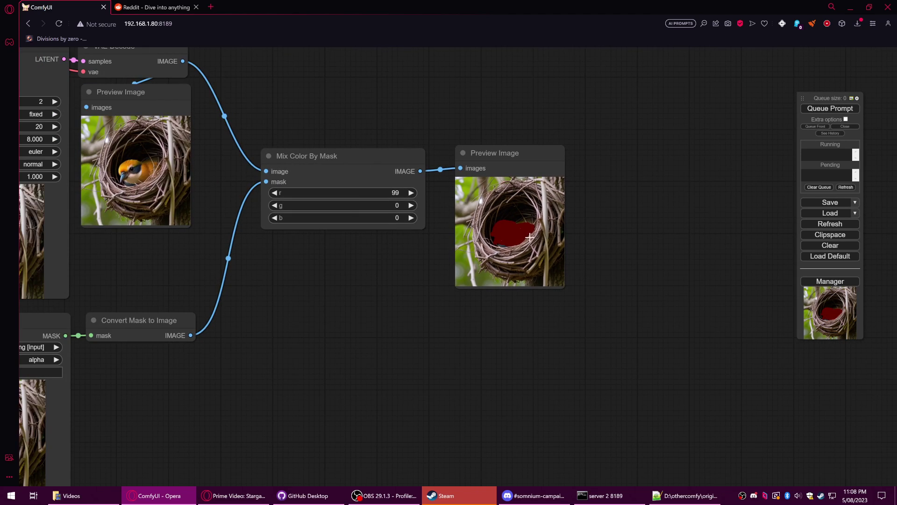
drag(524, 171, 505, 176)
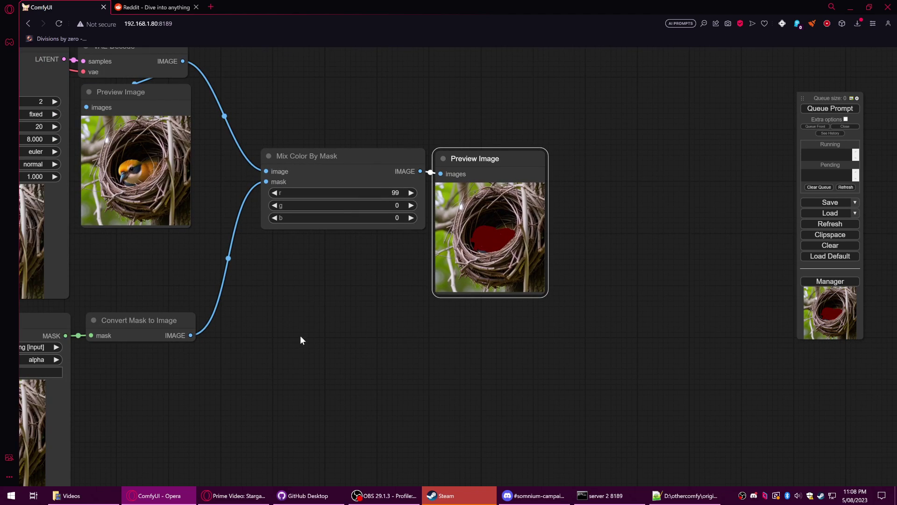
drag(307, 331, 449, 277)
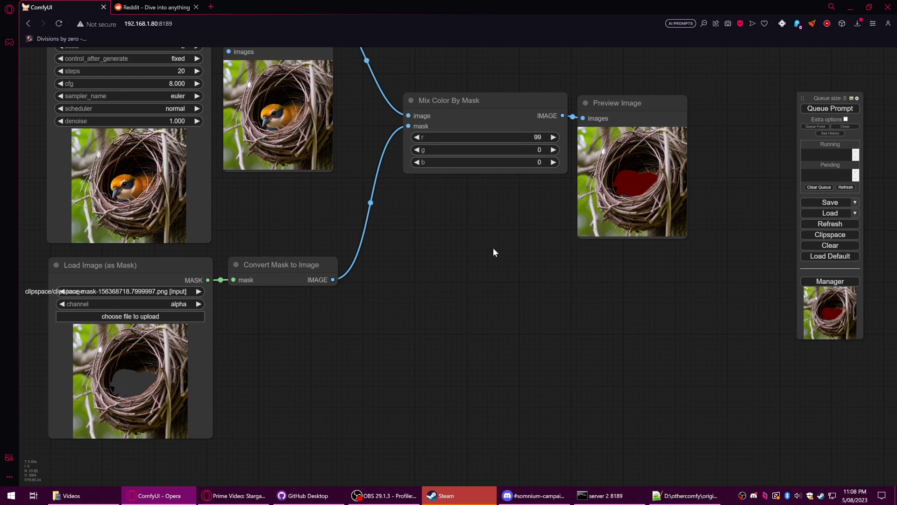
drag(564, 178, 517, 246)
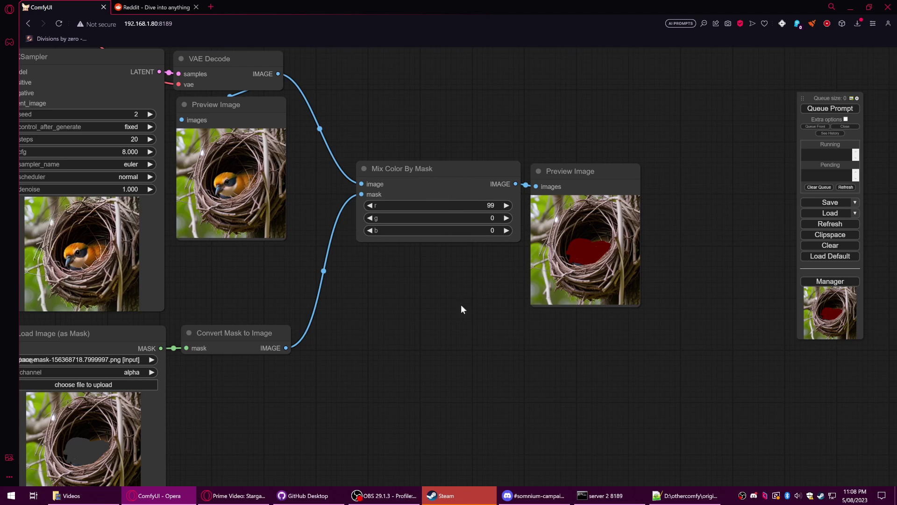
Add an image > postprocessing > ImageBlend node fed by VAE Decode's image.
drag(455, 312, 364, 371)
drag(358, 229, 354, 293)
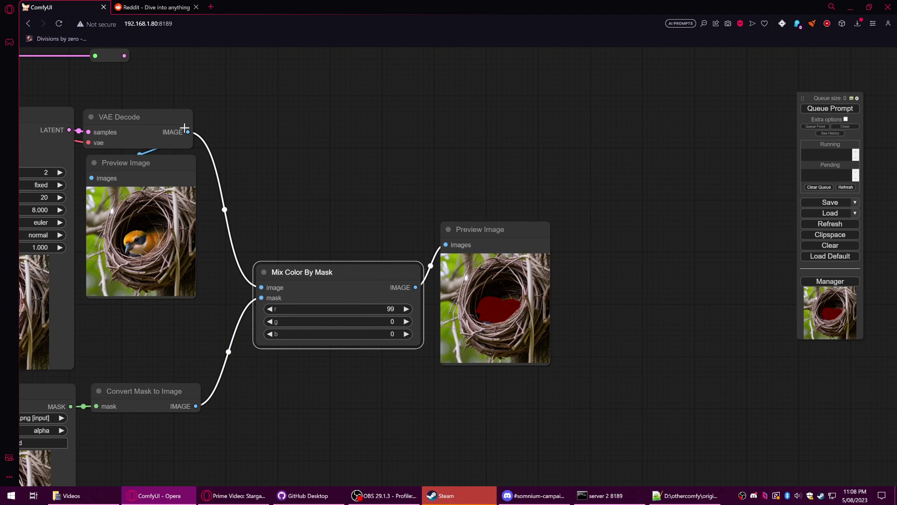
drag(187, 132, 332, 142)
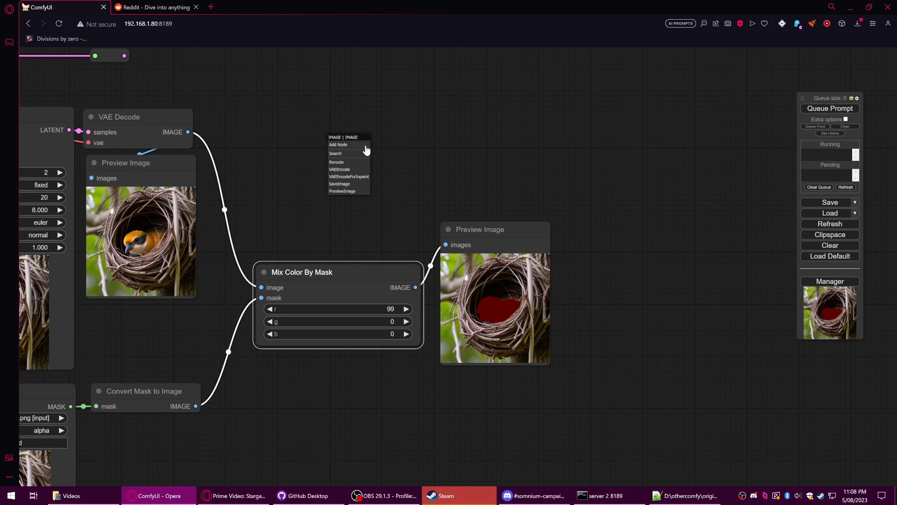
click(365, 145)
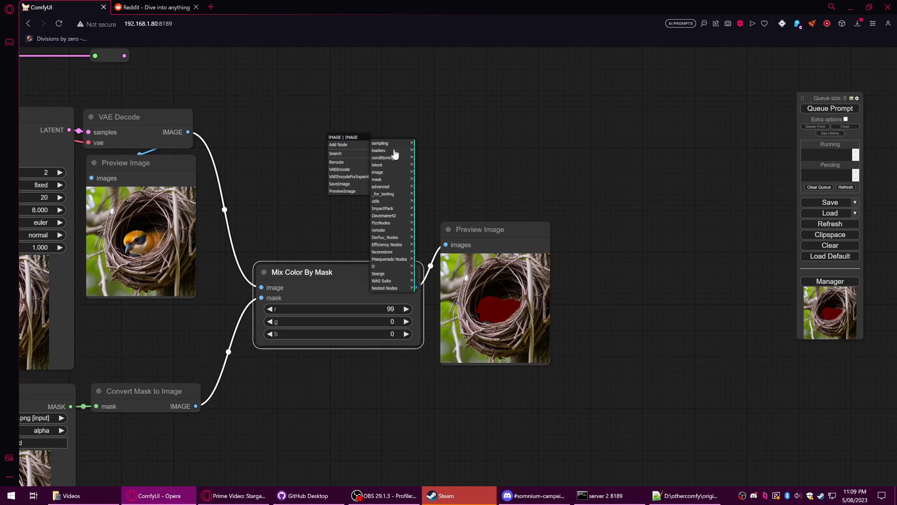
click(393, 174)
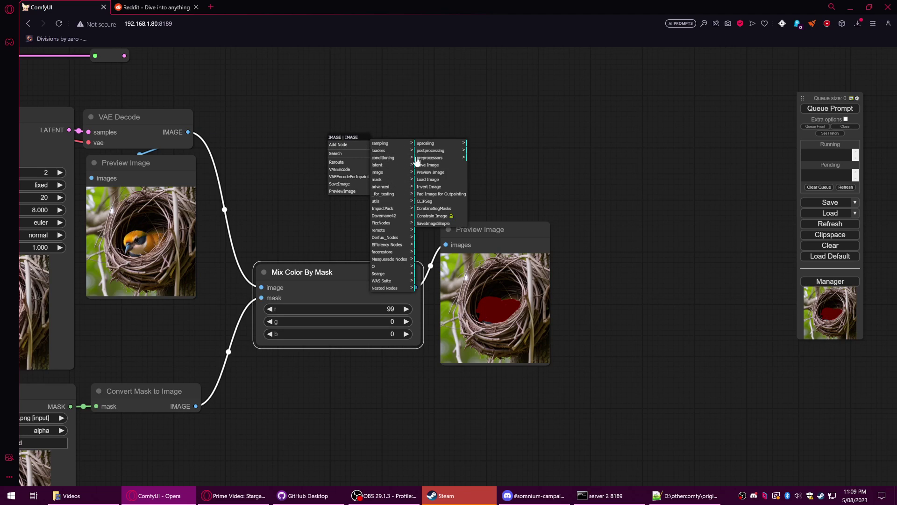
click(440, 151)
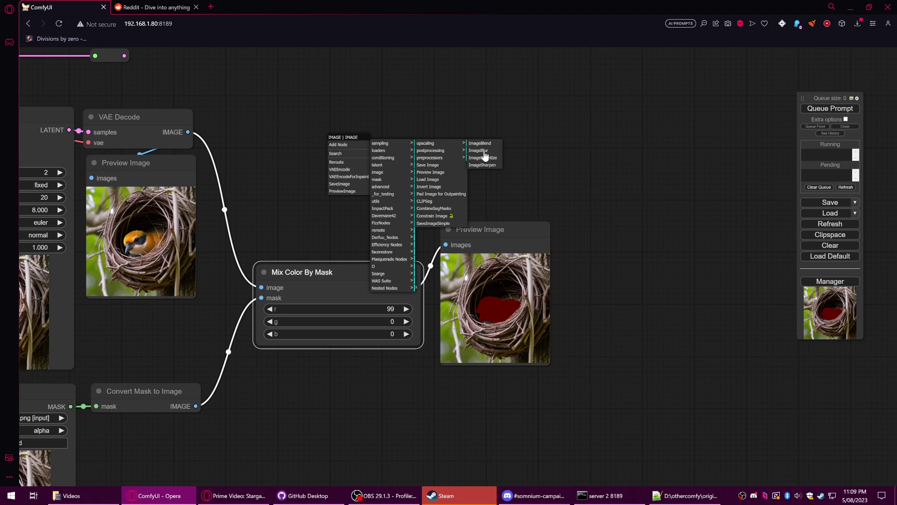
click(496, 143)
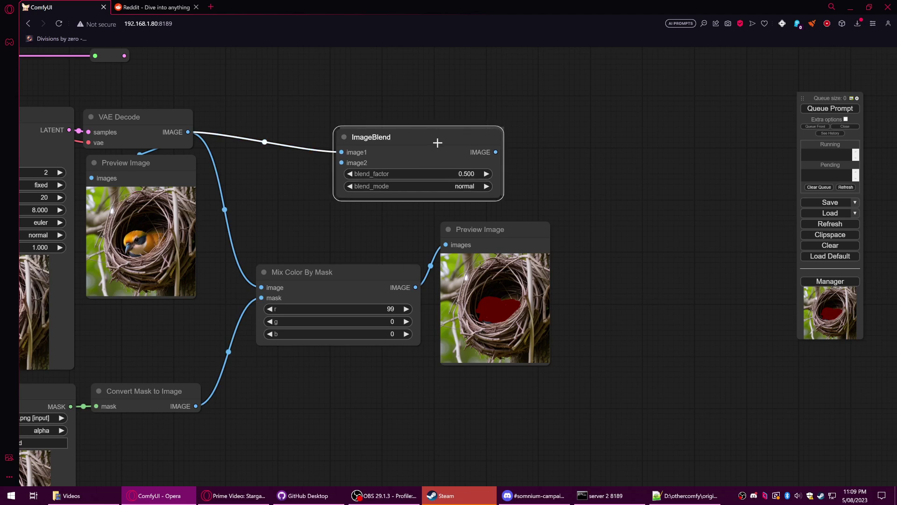
drag(428, 152, 518, 149)
Feed the red-masked Mix Color output into ImageBlend's image2 and tidy the layout.
drag(507, 232, 551, 253)
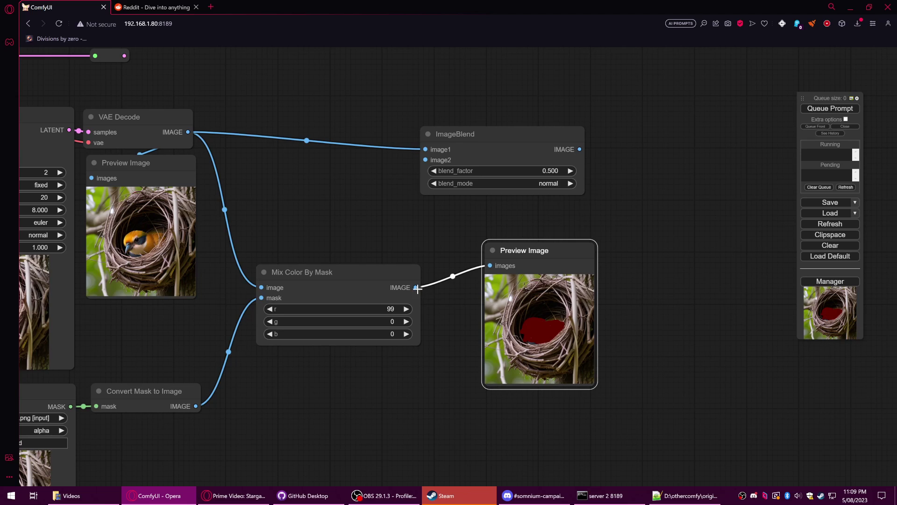
drag(416, 287, 425, 159)
right_click(527, 269)
drag(512, 252, 385, 388)
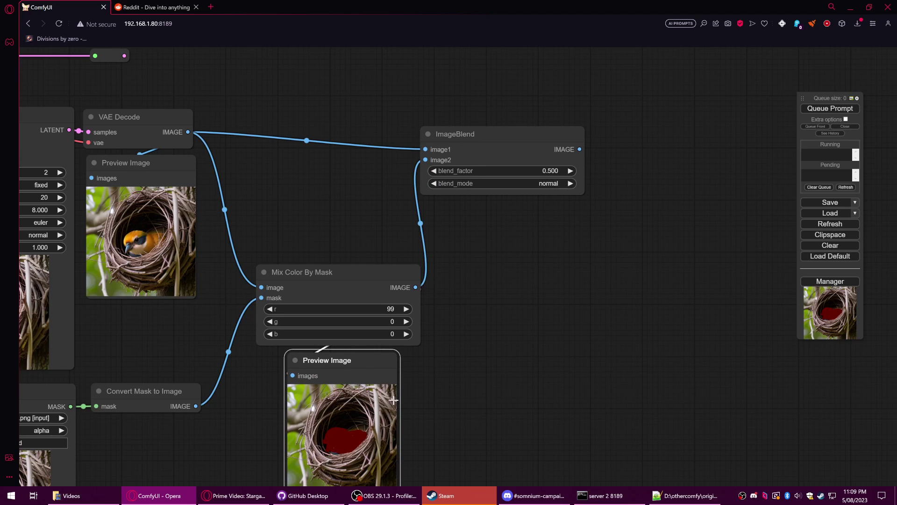
drag(503, 143, 548, 131)
Preview and render the blended image, then raise the blend factor to about 0.66.
drag(635, 140, 654, 131)
click(687, 181)
scroll(696, 131, down, 1)
scroll(697, 128, down, 3)
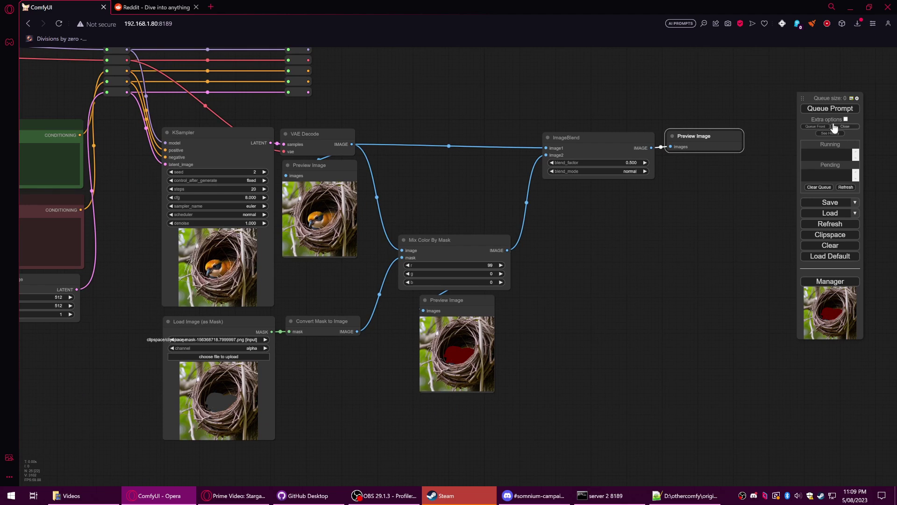
click(830, 108)
drag(769, 214, 694, 234)
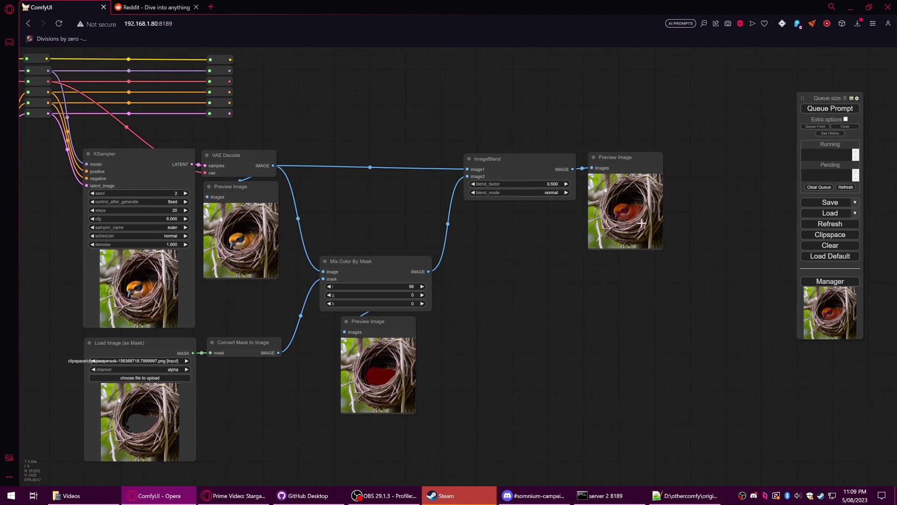
scroll(663, 246, up, 3)
drag(649, 252, 725, 326)
scroll(641, 248, up, 4)
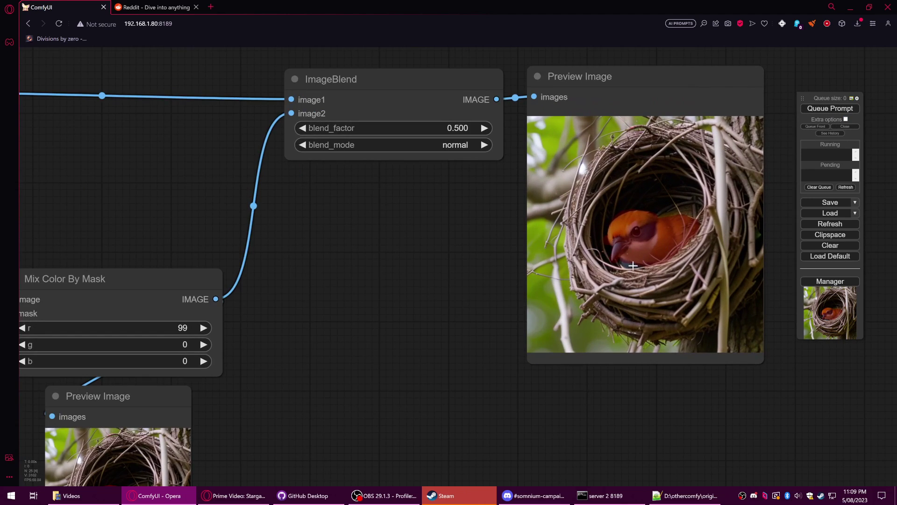
scroll(598, 275, down, 2)
drag(471, 170, 474, 170)
Render at blend factor 0.66, then try 0.24 and render again.
click(814, 127)
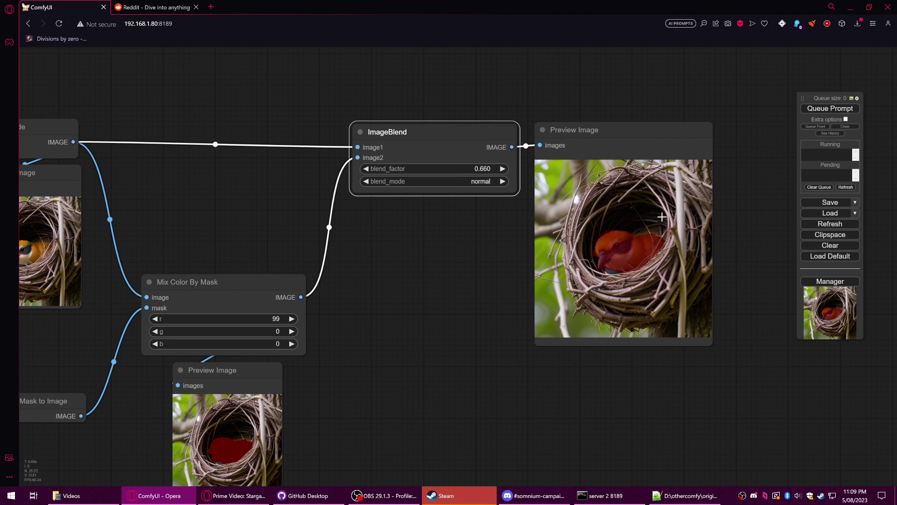
mouse_move(457, 171)
mouse_down()
mouse_move(448, 171)
mouse_move(502, 174)
mouse_up()
click(815, 126)
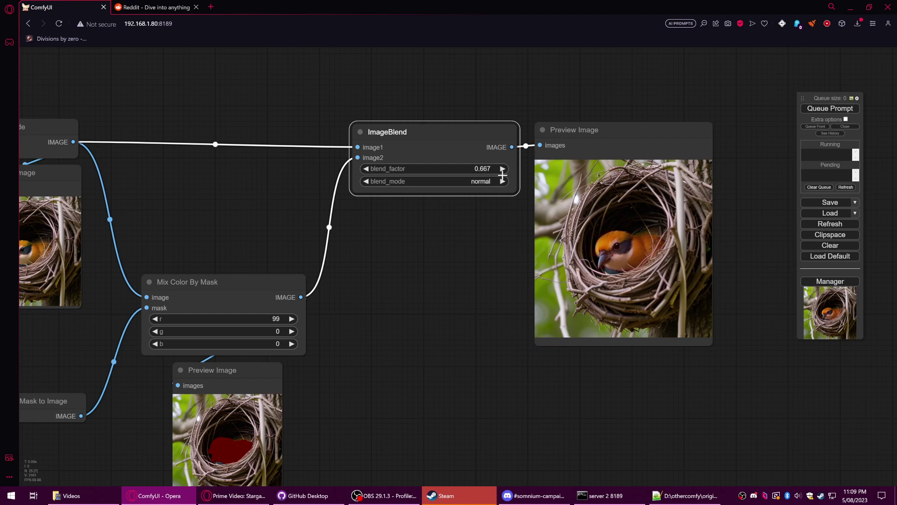
Set blend factor 0.787, try screen mode, then render with overlay mode.
click(473, 169)
click(474, 199)
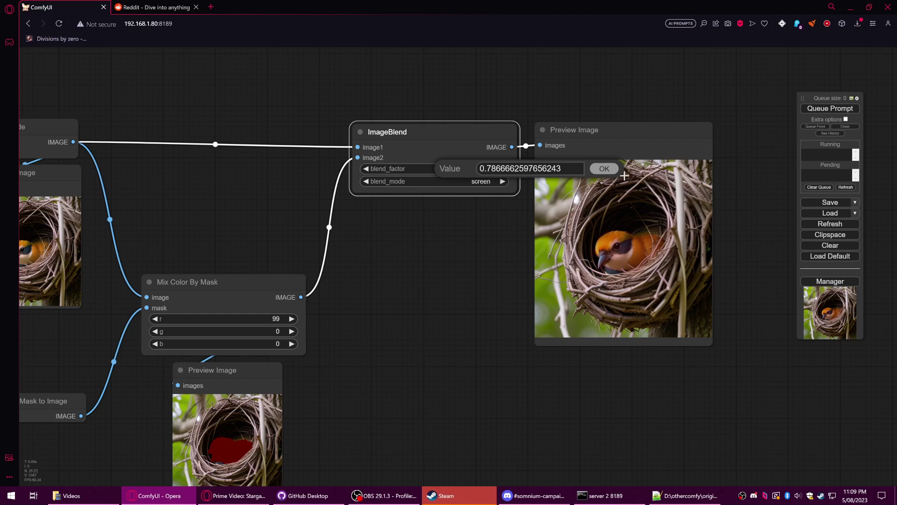
click(832, 111)
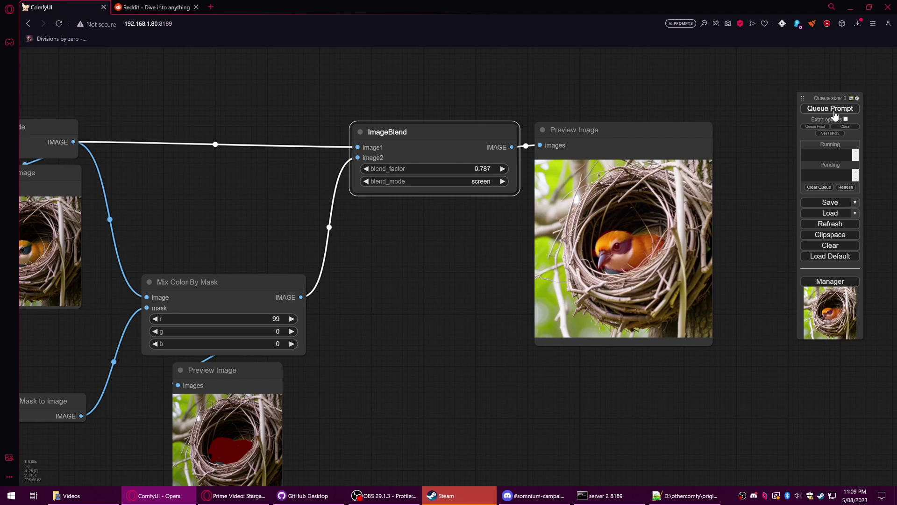
click(502, 184)
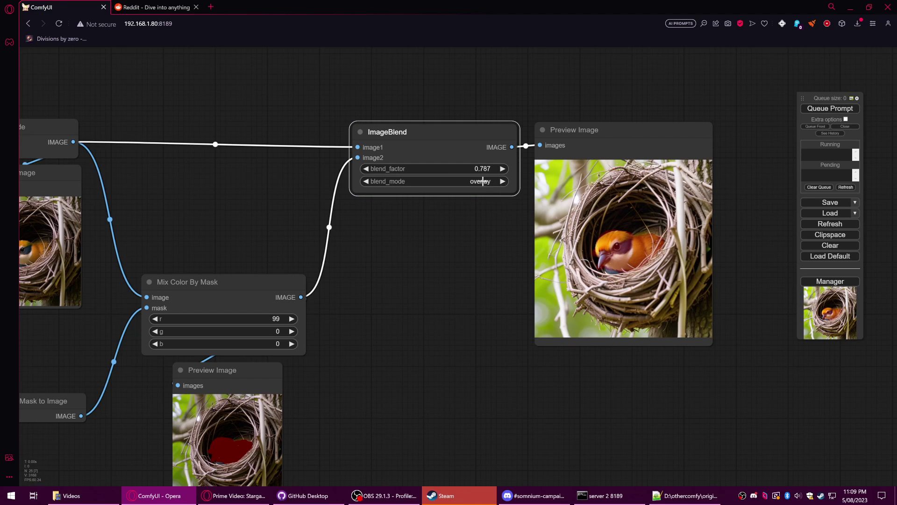
click(482, 181)
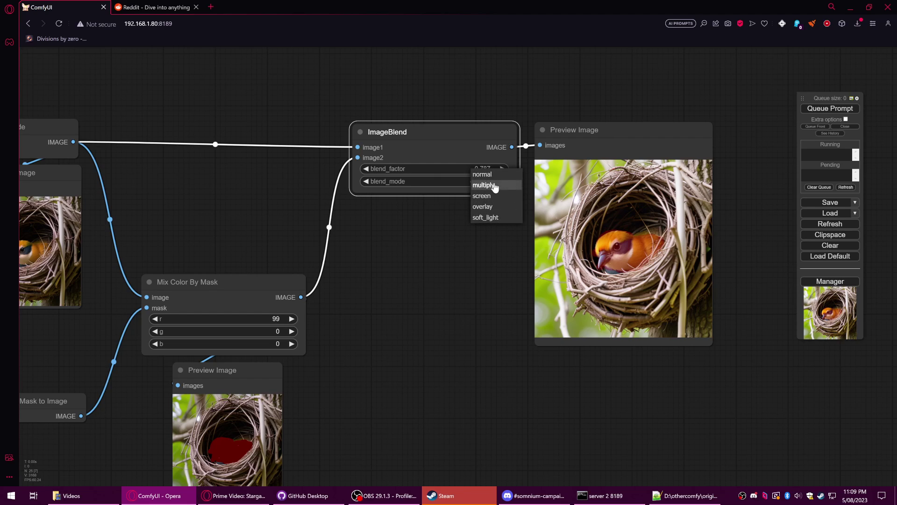
click(820, 110)
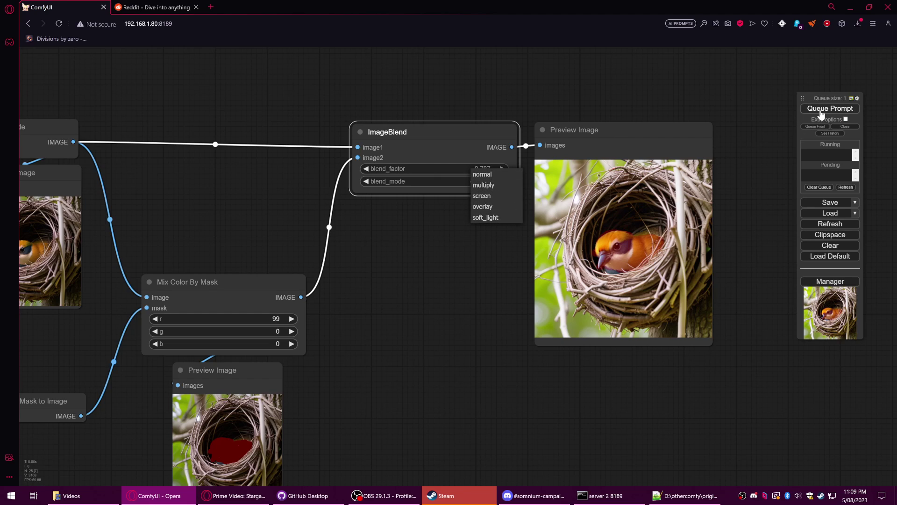
click(469, 280)
scroll(628, 255, down, 3)
scroll(628, 261, up, 2)
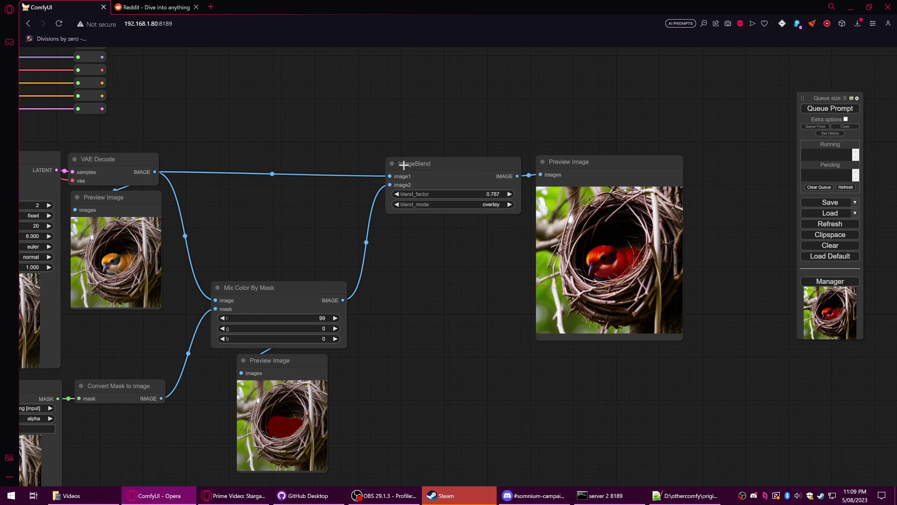
Add an Image Blend by Mask node through the node search.
double_click(393, 233)
text(blen)
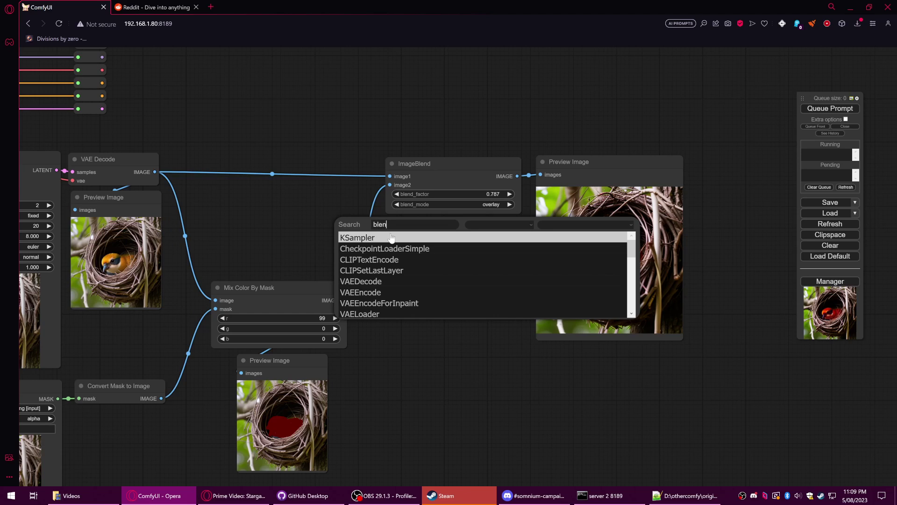
text(d)
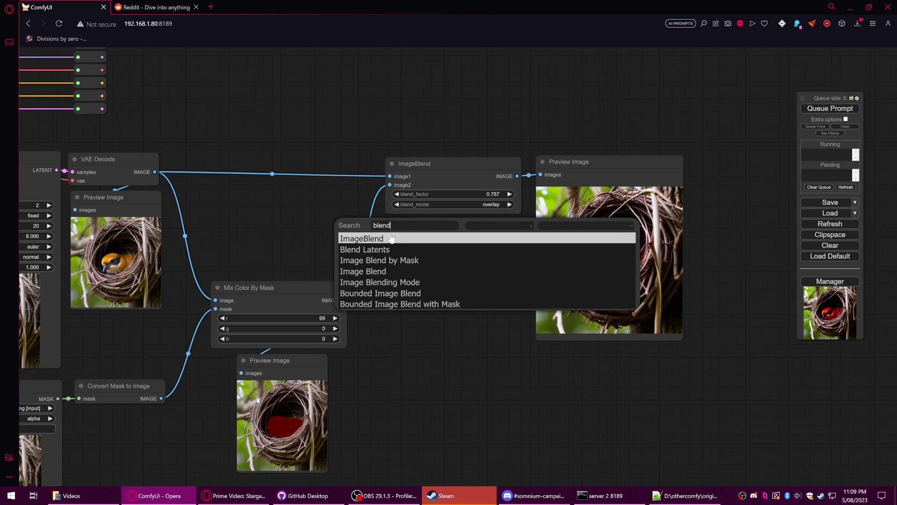
click(445, 258)
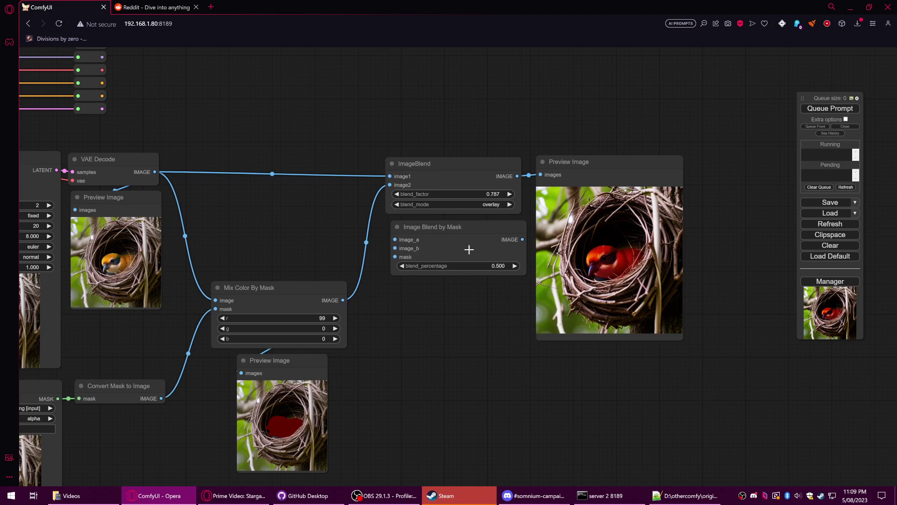
scroll(432, 246, down, 1)
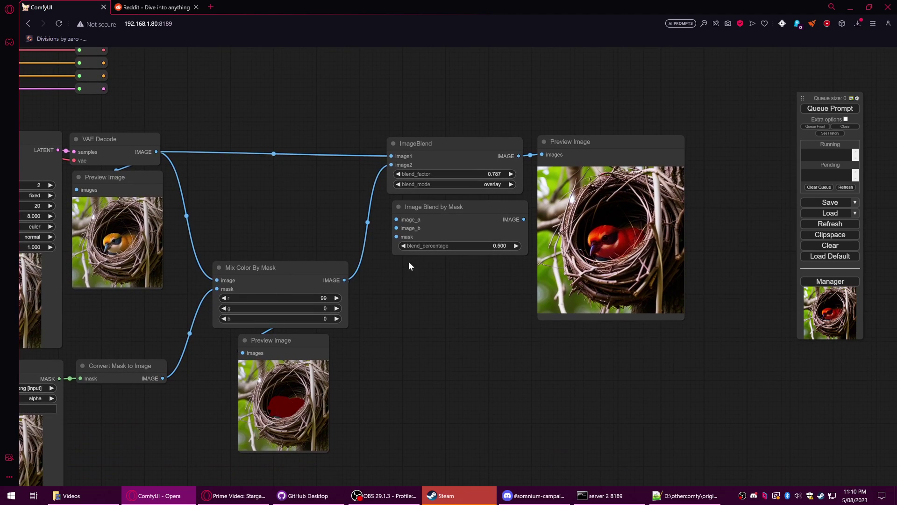
drag(168, 380, 205, 366)
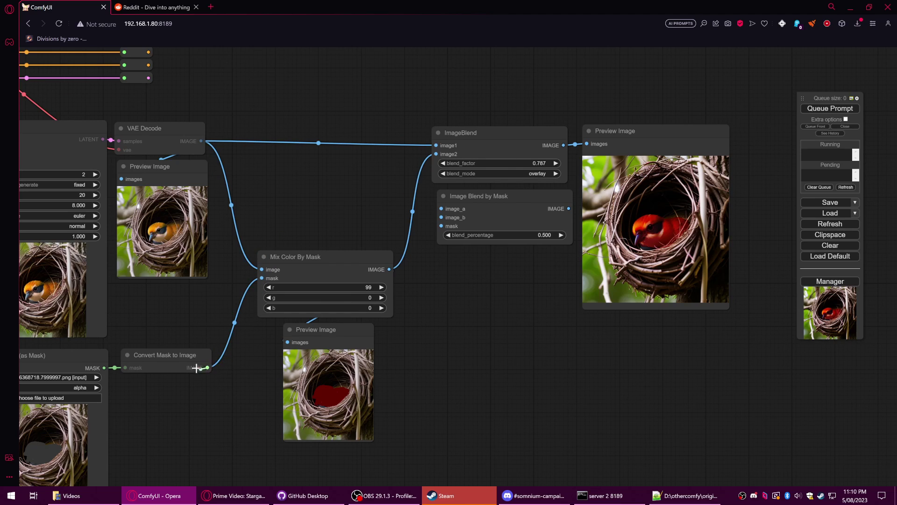
Wire converted mask to mask, Mix Color output to image_b, VAE Decode to image_a.
drag(209, 368, 441, 226)
drag(482, 196, 480, 257)
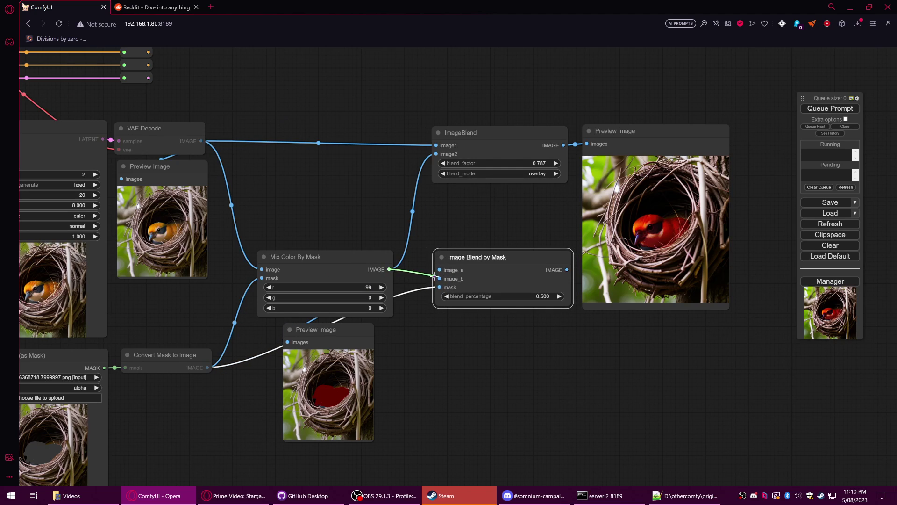
drag(389, 269, 440, 278)
drag(201, 141, 439, 269)
drag(495, 217, 404, 187)
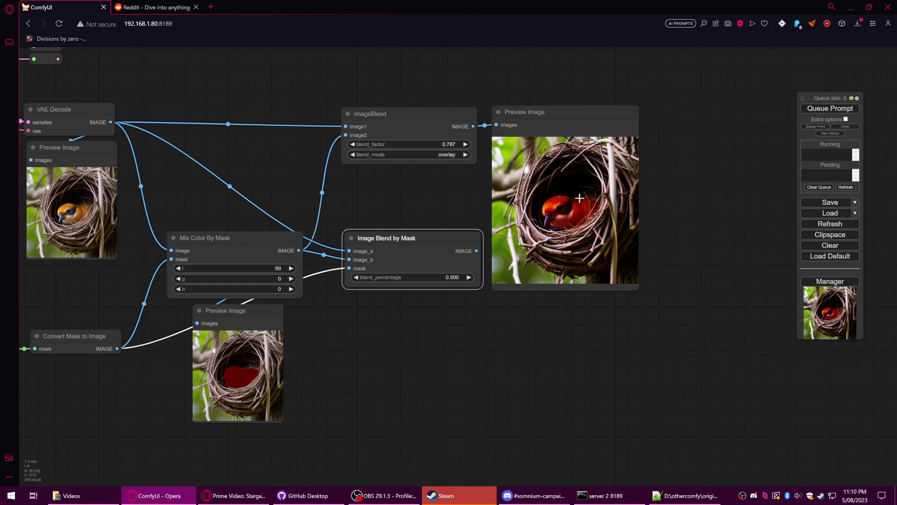
mouse_move(582, 198)
mouse_down()
mouse_move(603, 170)
mouse_move(597, 100)
mouse_up()
drag(477, 251, 497, 227)
Add and render a Preview Image for the masked blend, enlarging the preview.
click(514, 283)
click(841, 108)
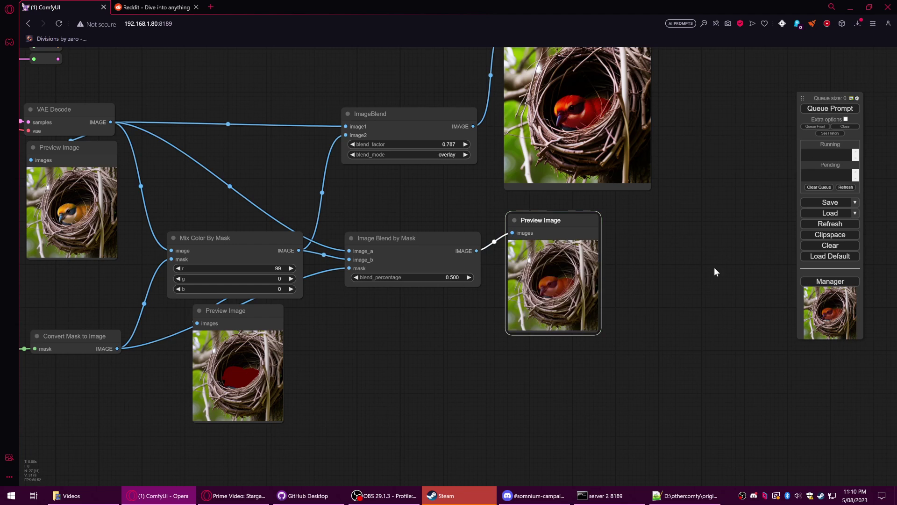
scroll(714, 267, down, 2)
scroll(694, 279, down, 1)
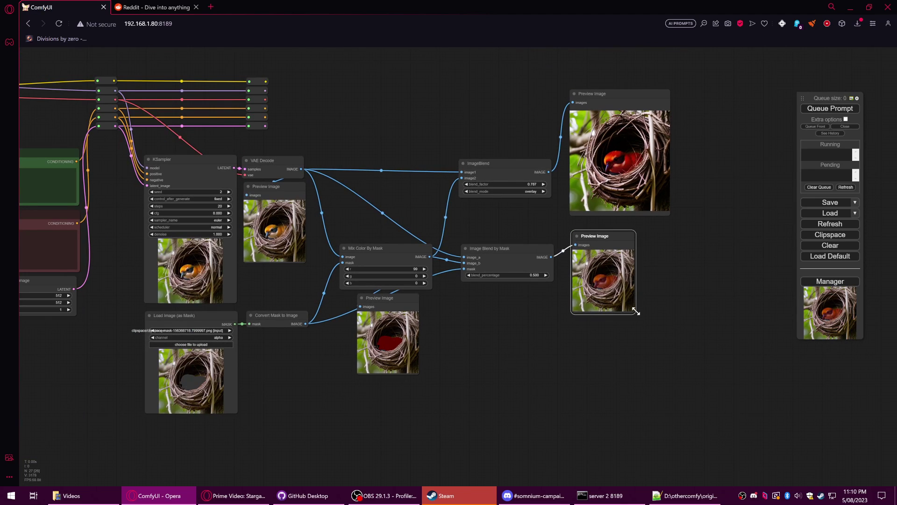
drag(637, 312, 701, 356)
drag(607, 236, 600, 218)
drag(535, 247, 449, 267)
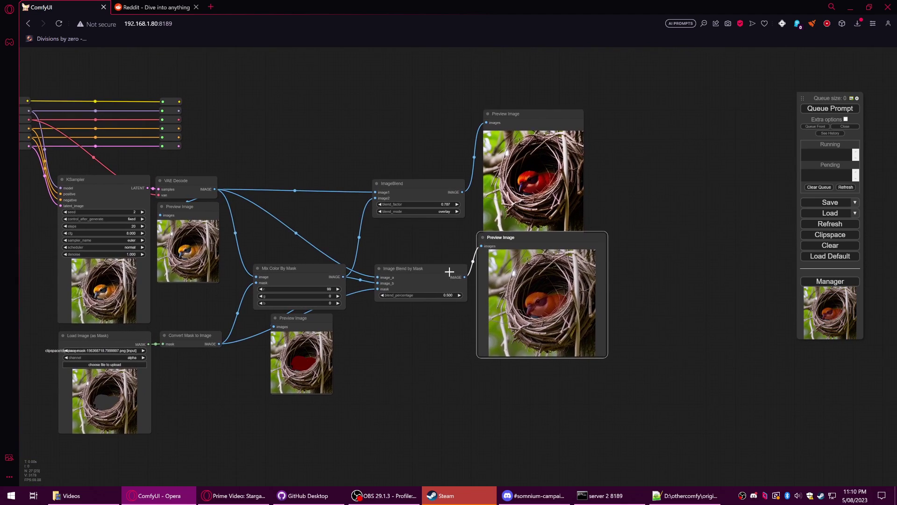
scroll(459, 235, up, 3)
scroll(459, 235, up, 3)
scroll(584, 236, down, 3)
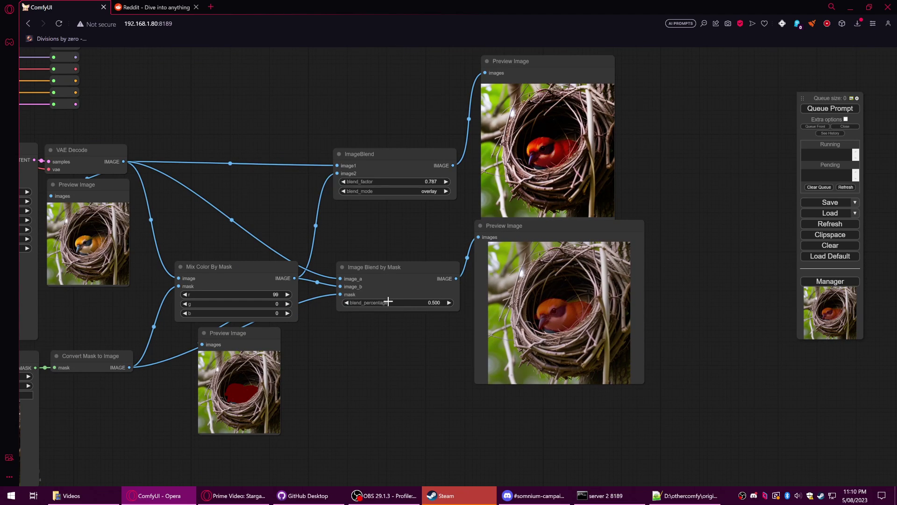
Try blend percentage 0.700, then settle on 0.347 and re-render.
click(408, 270)
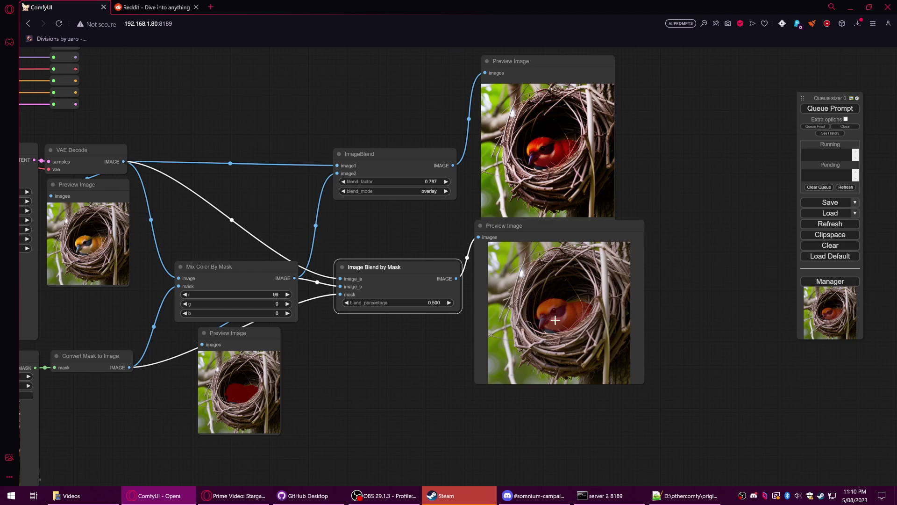
double_click(442, 302)
click(817, 109)
drag(414, 303, 407, 303)
click(809, 110)
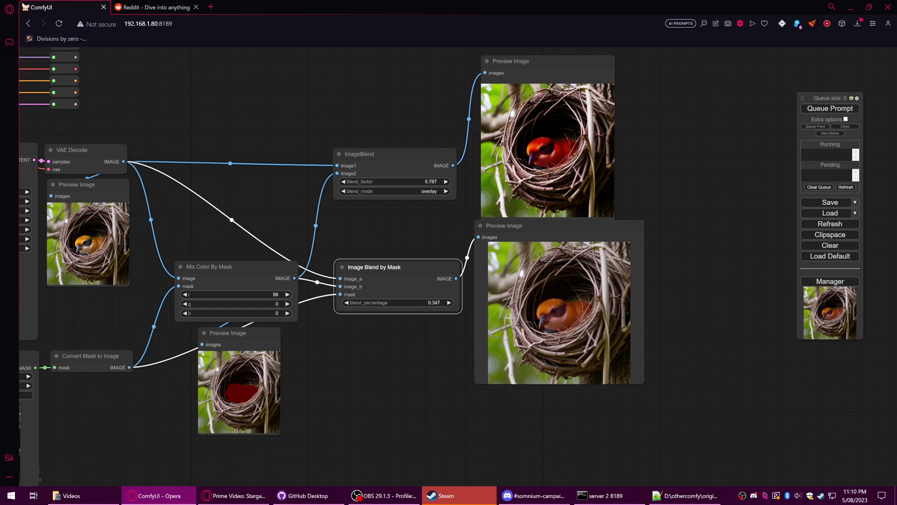
scroll(497, 317, down, 1)
right_click(522, 242)
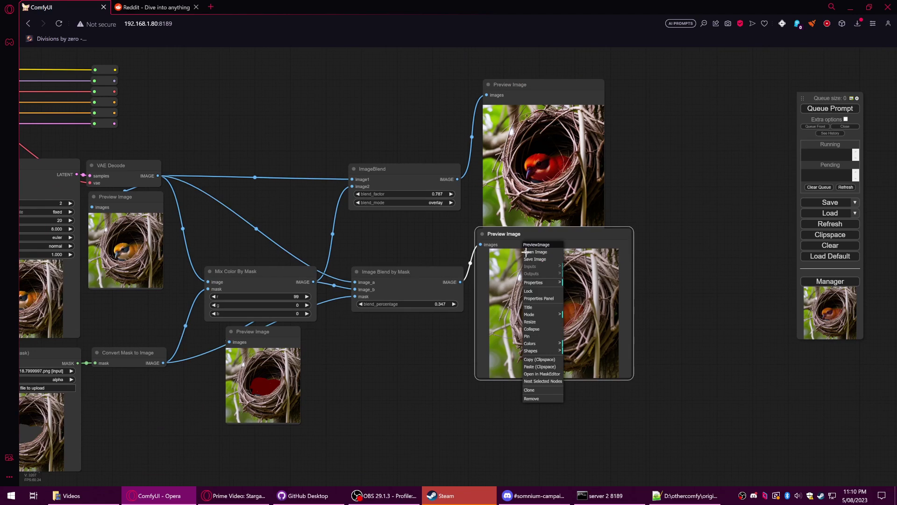
Remove the blend preview, Image Blend by Mask and ImageBlend nodes.
click(538, 398)
mouse_move(413, 234)
mouse_down()
mouse_move(477, 255)
mouse_move(569, 231)
mouse_up()
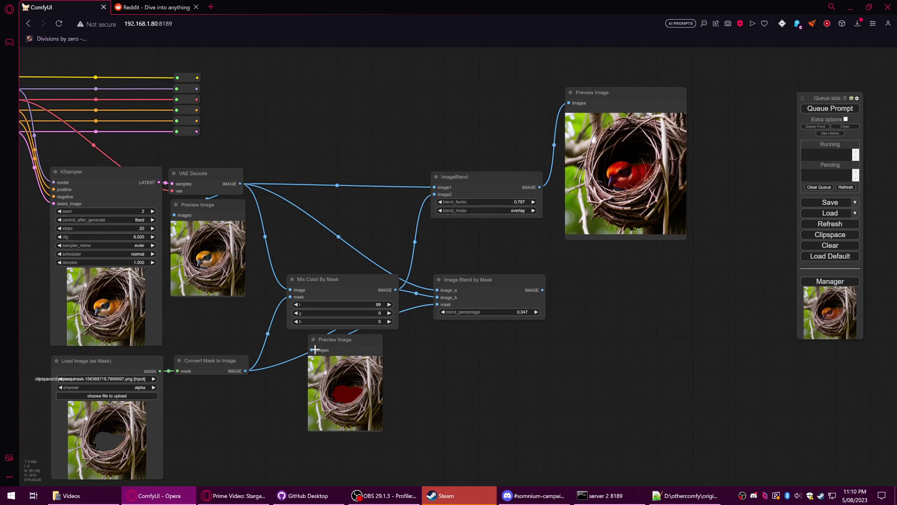
right_click(509, 276)
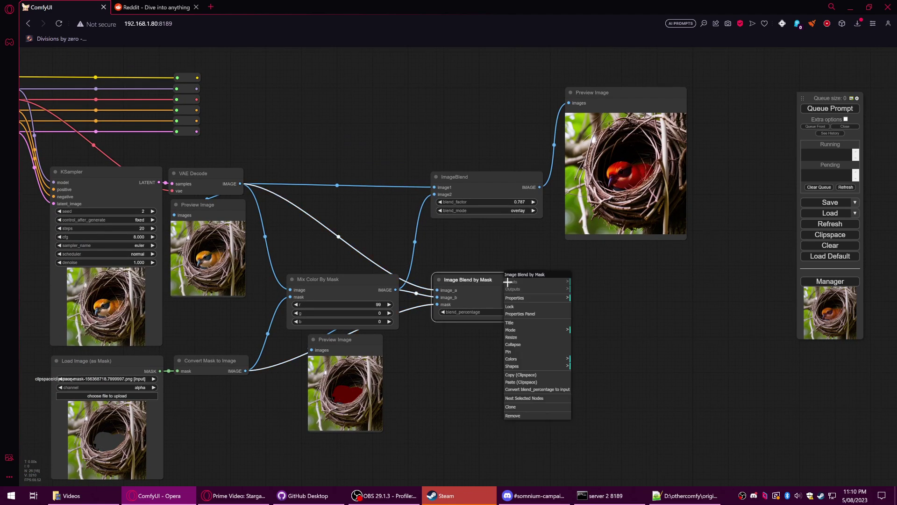
click(537, 418)
drag(496, 179, 493, 175)
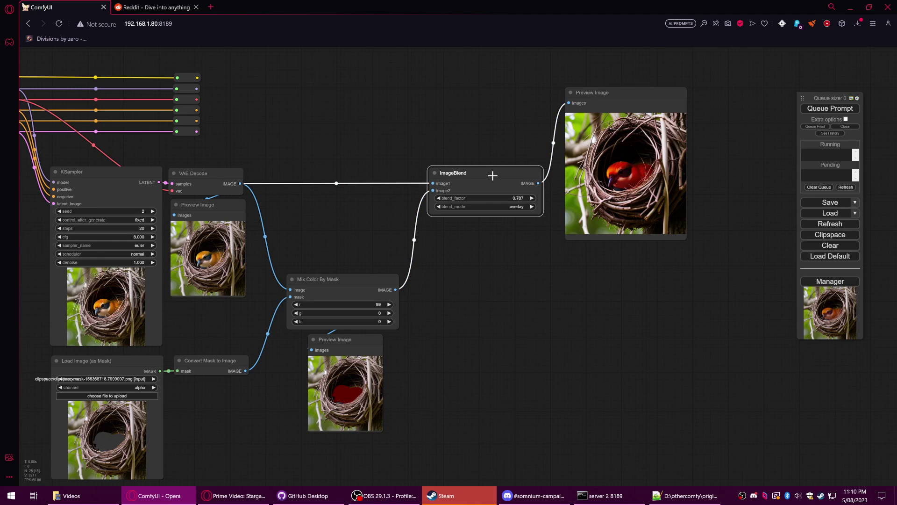
right_click(493, 175)
click(513, 318)
Remove the overlay preview, the Mix Color By Mask node and the red-mask preview.
right_click(606, 134)
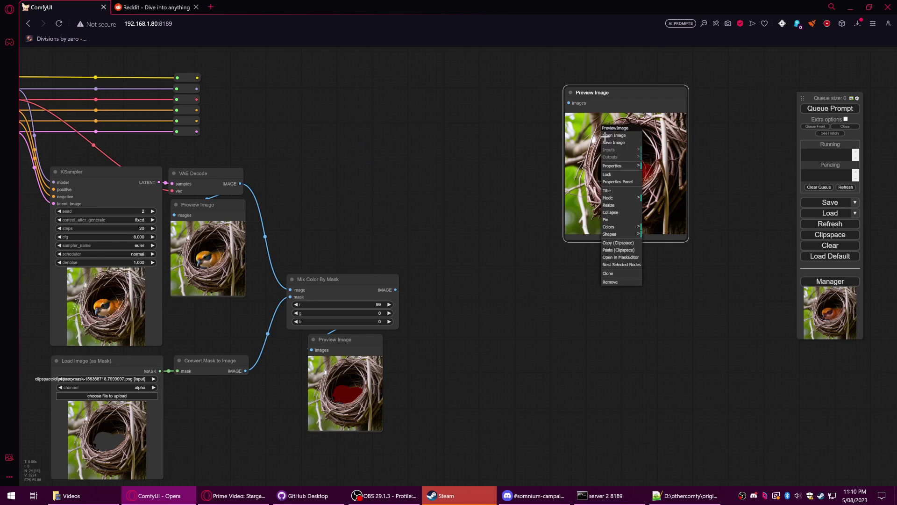
click(612, 282)
right_click(366, 284)
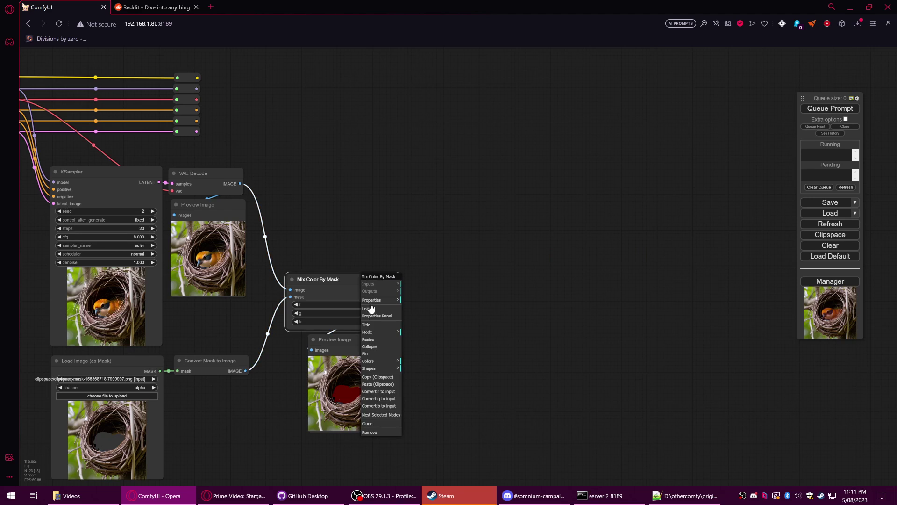
click(380, 434)
right_click(354, 344)
click(360, 478)
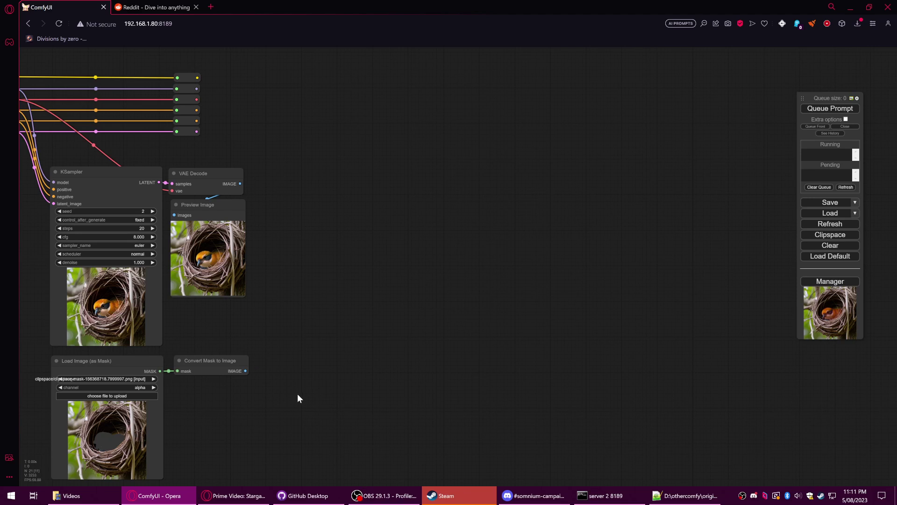
Add a VAE Encode (for Inpainting) node fed by the VAE Decode's image.
drag(296, 393, 428, 347)
scroll(402, 313, down, 3)
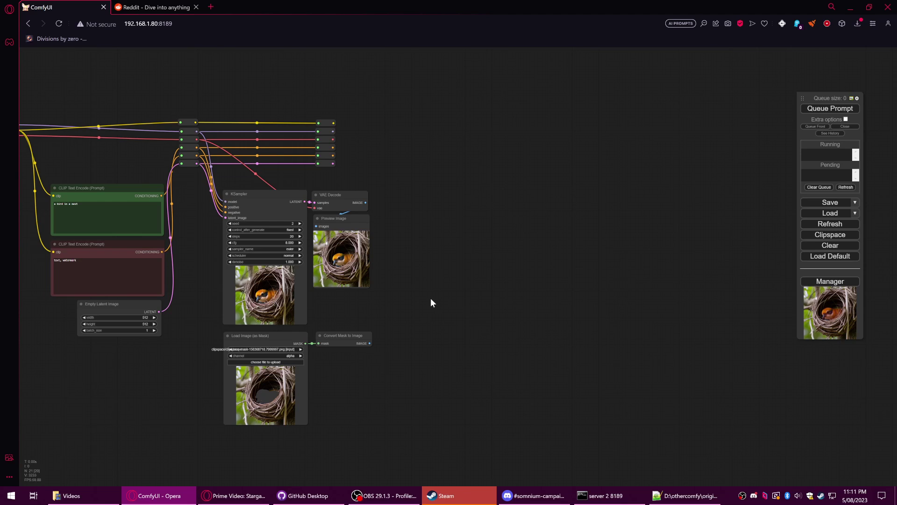
drag(432, 297, 427, 308)
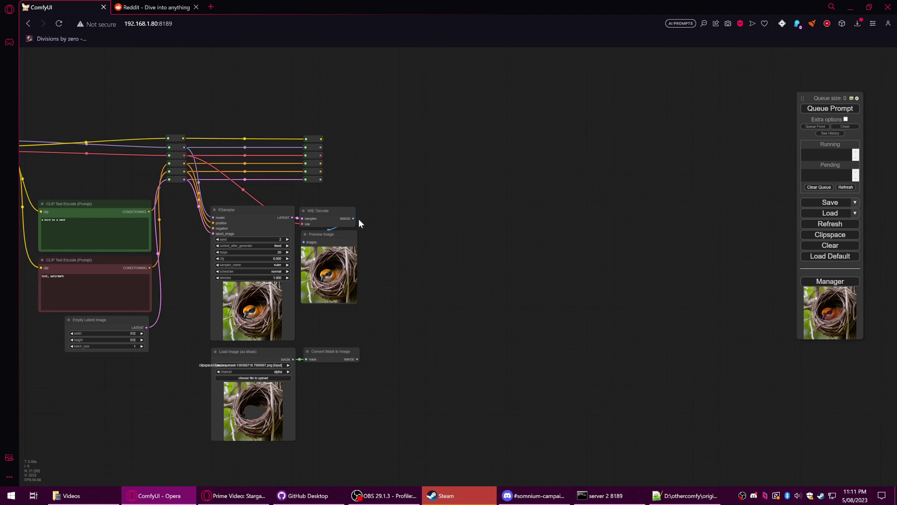
drag(353, 219, 384, 218)
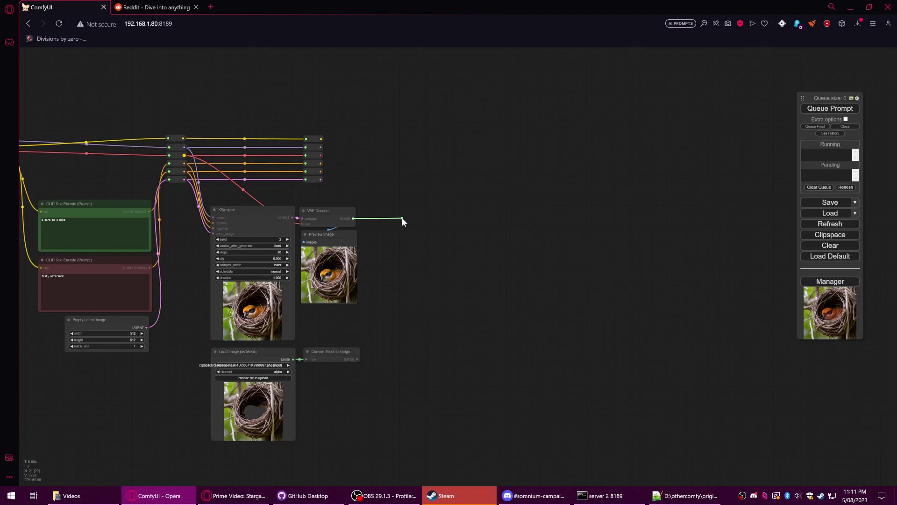
drag(402, 218, 426, 214)
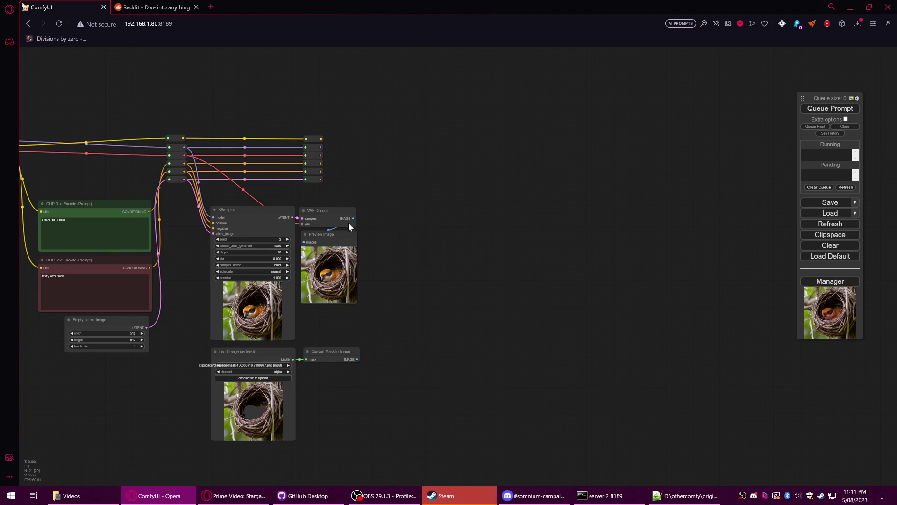
drag(292, 217, 432, 216)
click(395, 197)
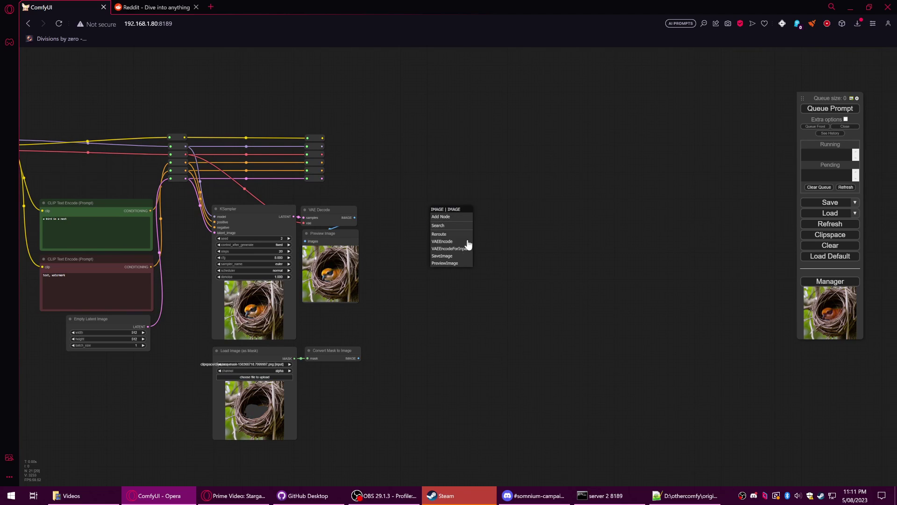
click(460, 248)
drag(459, 219, 428, 218)
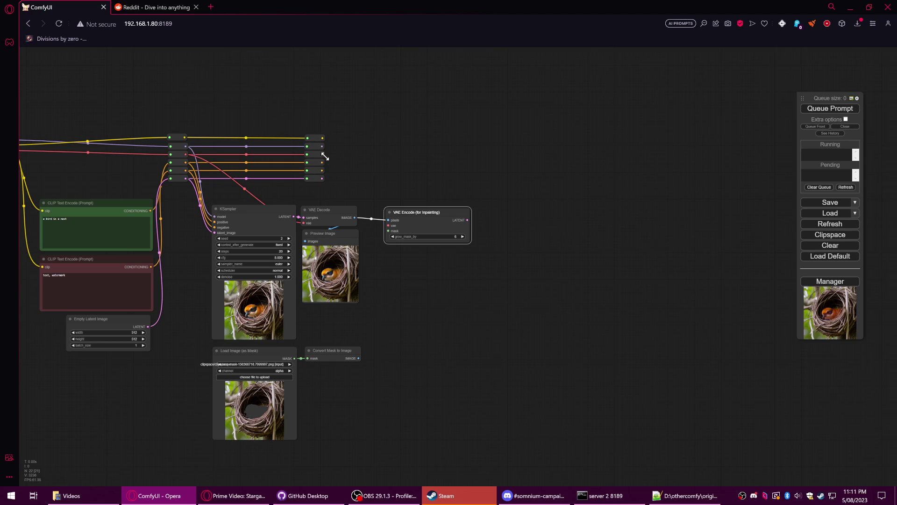
Link the VAE and loaded mask into the encoder and attach a new KSampler to its latent.
mouse_move(322, 154)
mouse_down()
mouse_move(388, 225)
mouse_move(422, 205)
mouse_up()
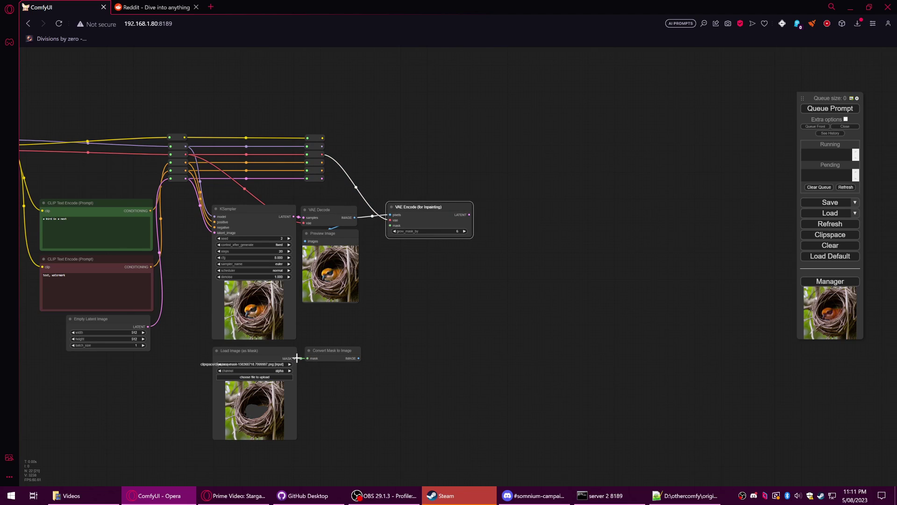
drag(296, 358, 390, 226)
click(330, 356)
drag(330, 355, 327, 373)
mouse_move(442, 209)
mouse_down()
mouse_move(449, 217)
mouse_move(533, 211)
mouse_up()
click(533, 250)
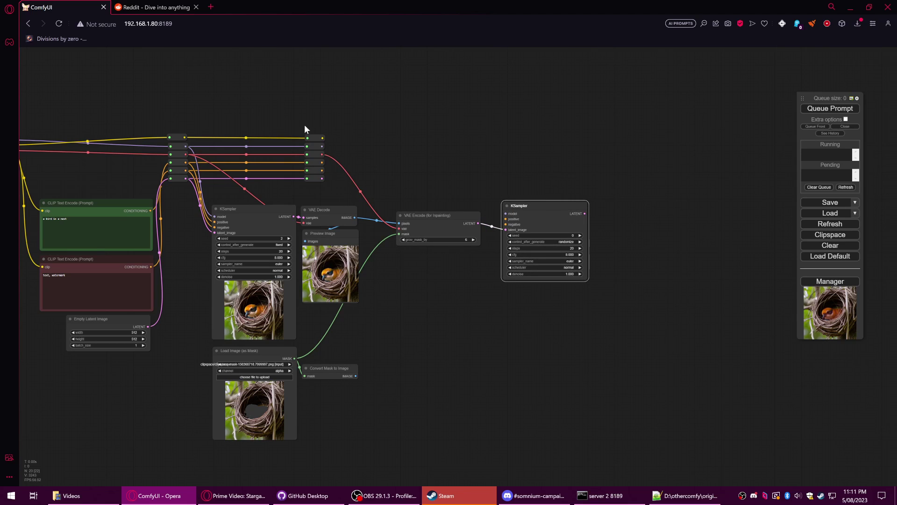
Paste a copy of the six-reroute stack and link each original reroute into it.
drag(325, 161, 343, 180)
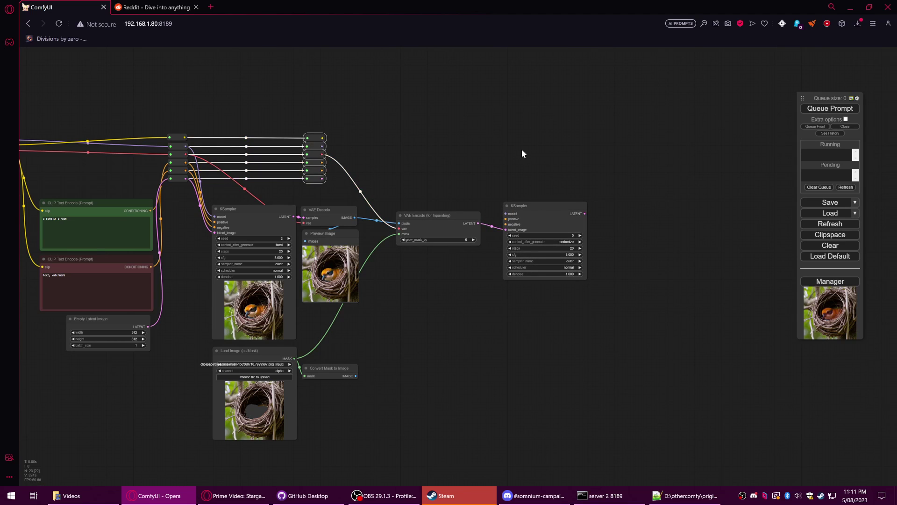
key(ctrl+v)
mouse_move(514, 146)
mouse_down()
mouse_move(512, 134)
mouse_move(514, 143)
mouse_up()
drag(322, 178, 507, 178)
mouse_move(322, 170)
mouse_down()
mouse_move(507, 170)
mouse_move(507, 162)
mouse_up()
drag(322, 155, 507, 154)
drag(322, 146, 507, 146)
mouse_move(322, 138)
mouse_down()
mouse_move(507, 138)
mouse_move(533, 180)
mouse_move(492, 179)
mouse_up()
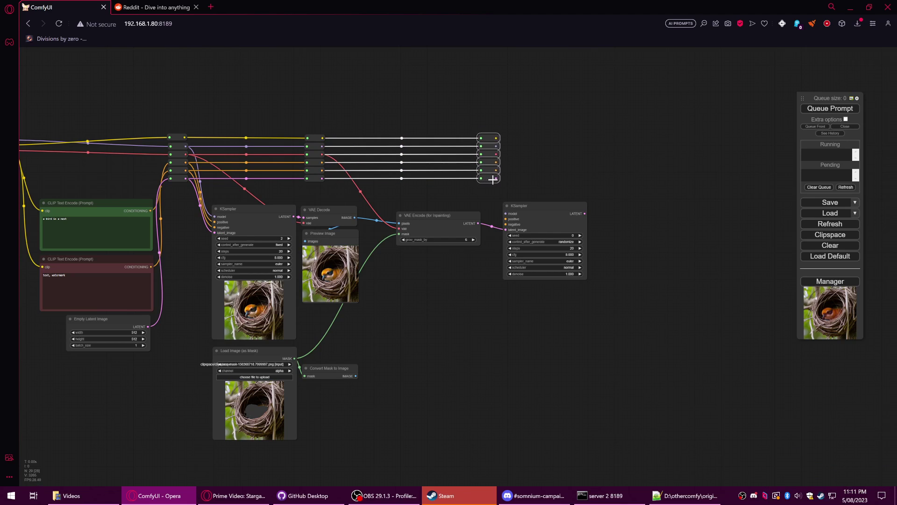
Wire the negative and model reroute lines into the second KSampler and tidy the layout.
double_click(526, 168)
scroll(444, 198, up, 2)
scroll(444, 198, up, 1)
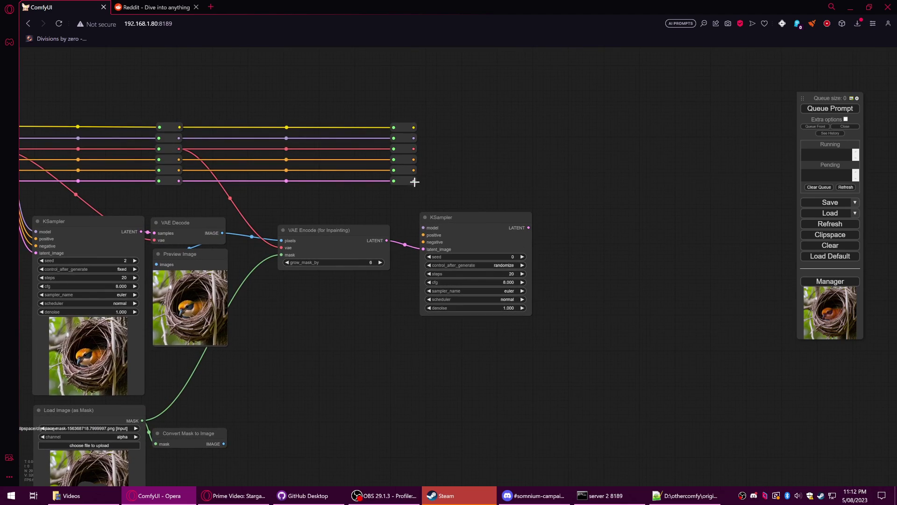
mouse_move(414, 170)
mouse_down()
mouse_move(423, 242)
mouse_move(423, 231)
mouse_up()
drag(414, 138, 423, 227)
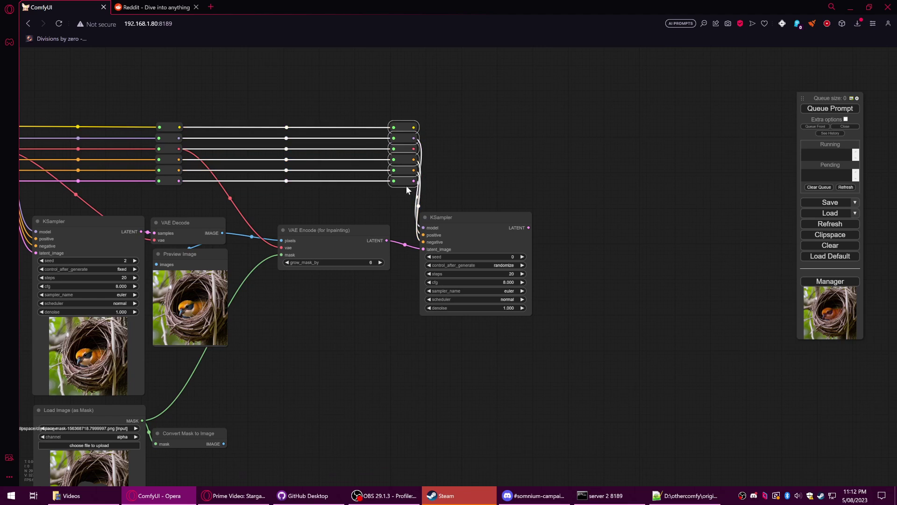
drag(405, 183, 394, 182)
scroll(460, 215, down, 5)
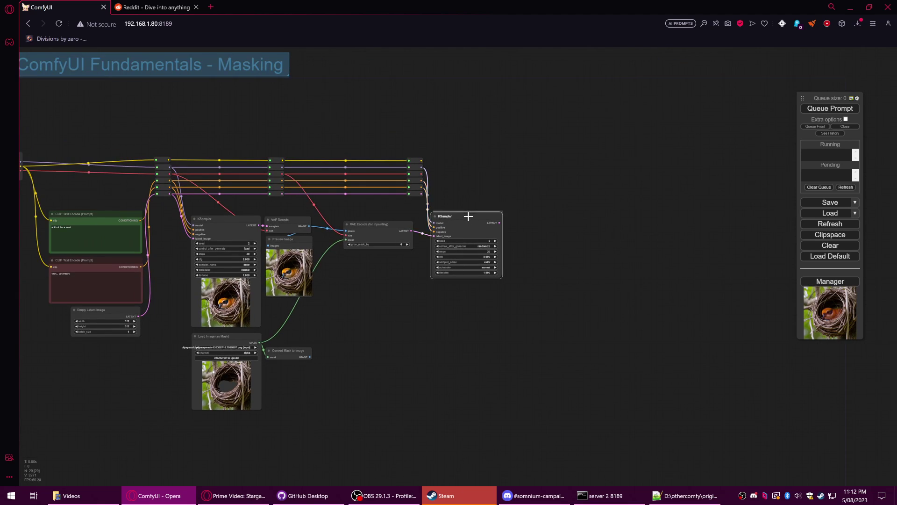
drag(468, 215, 478, 215)
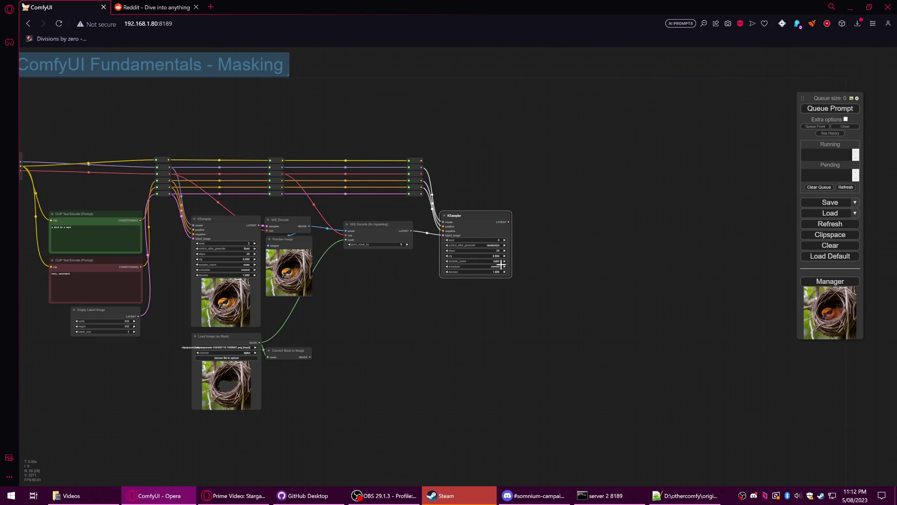
scroll(474, 272, up, 3)
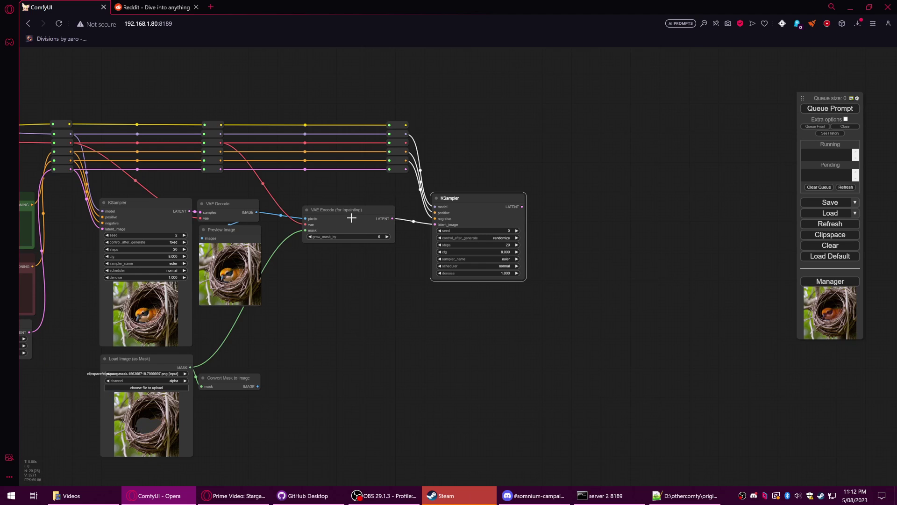
Nudge the inpainting encoder into place and queue a first render.
drag(351, 218, 365, 218)
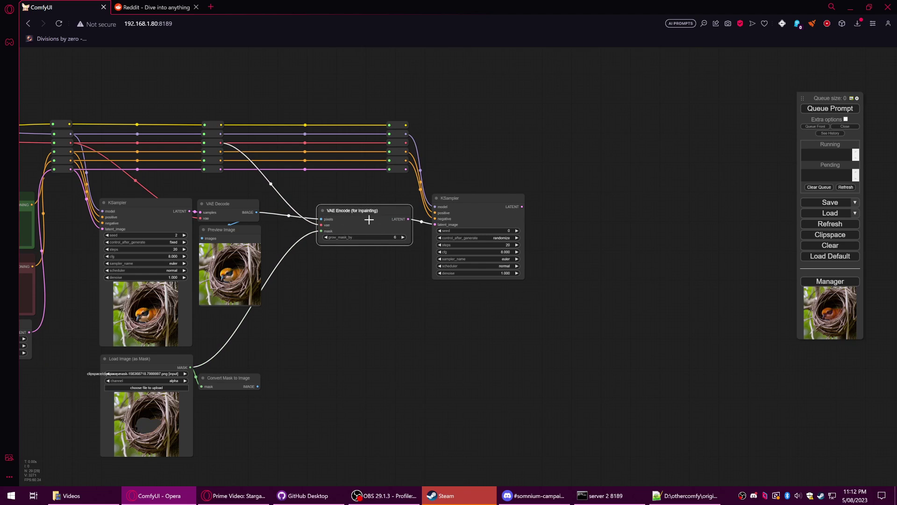
drag(345, 223, 347, 218)
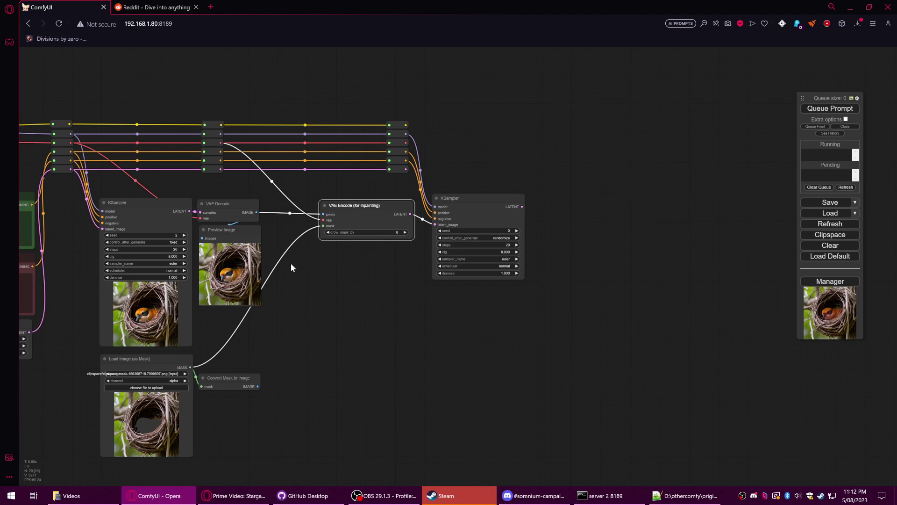
click(813, 108)
Decode the second KSampler's latent with a new VAE Decode into an enlarged Preview Image.
drag(522, 206, 546, 199)
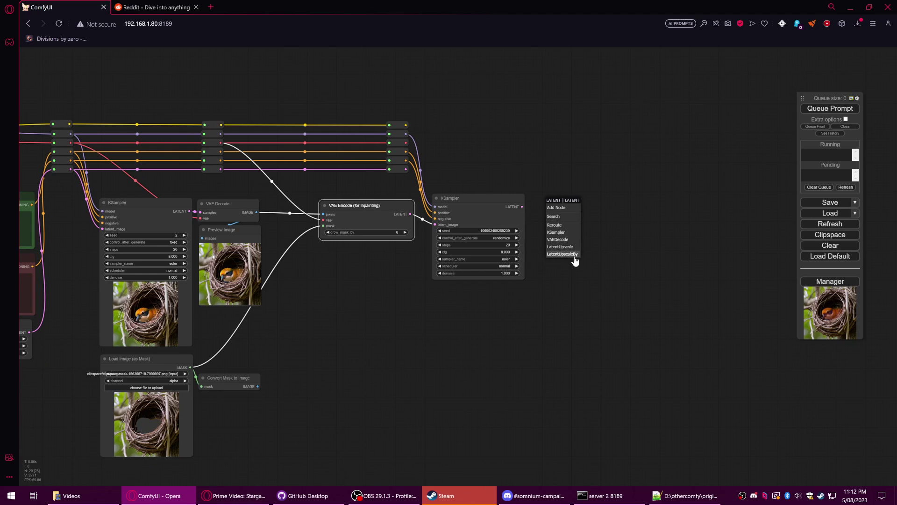
click(570, 210)
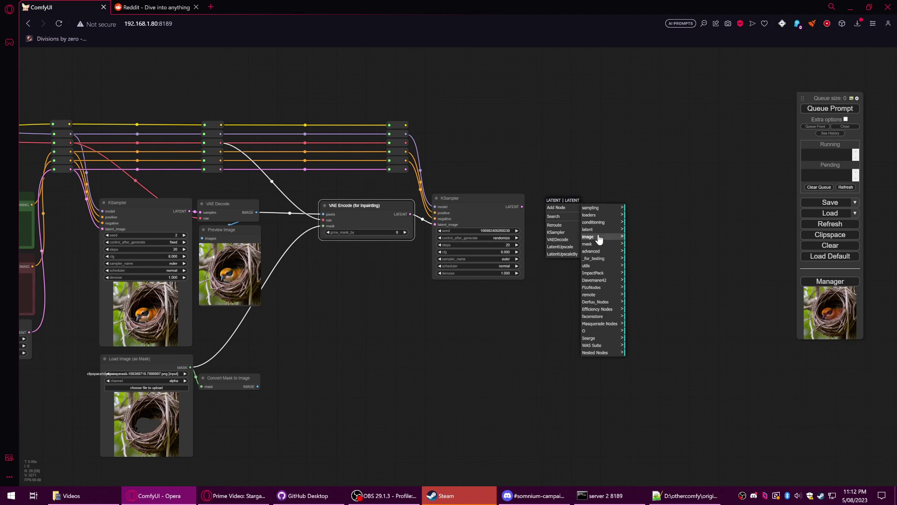
click(600, 237)
click(652, 241)
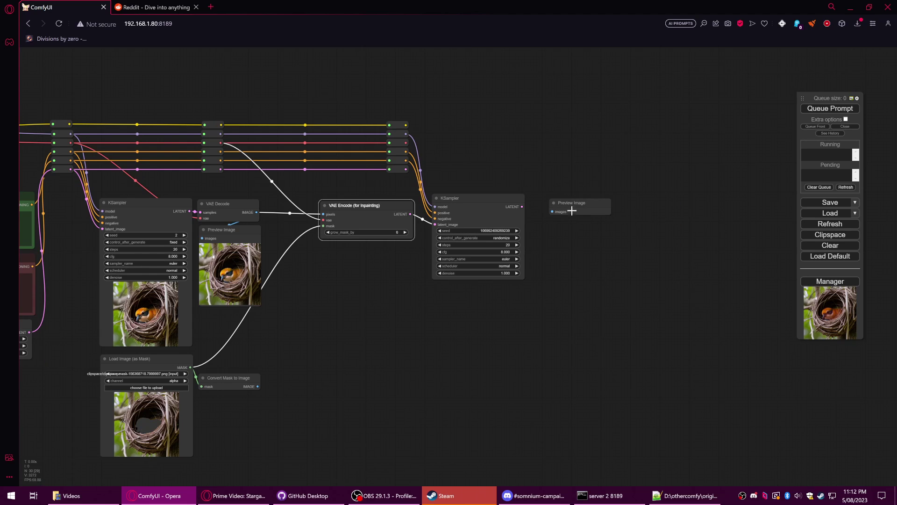
drag(522, 206, 529, 208)
click(540, 247)
mouse_move(585, 190)
mouse_down()
mouse_move(667, 207)
mouse_move(603, 213)
mouse_up()
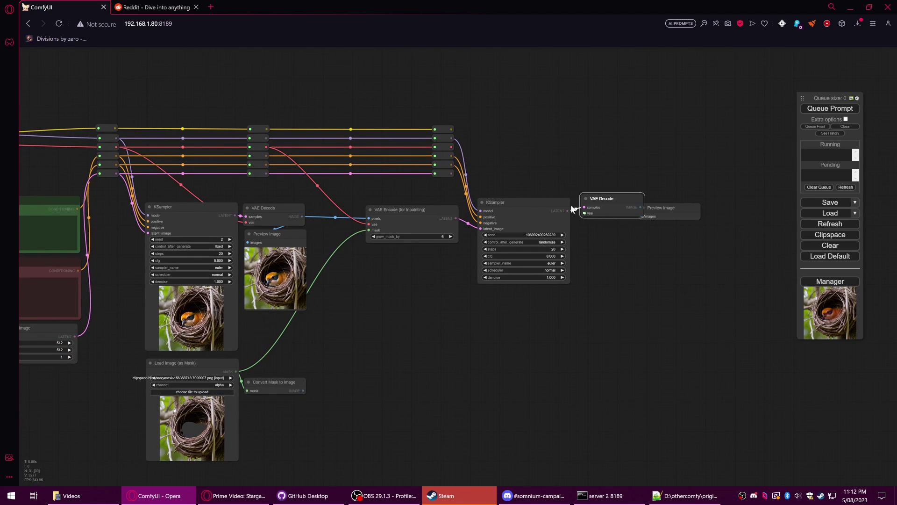
mouse_move(452, 147)
mouse_down()
mouse_move(598, 211)
mouse_move(584, 244)
mouse_move(719, 374)
mouse_up()
drag(685, 210, 660, 157)
Render the inpainted image, then re-render once with a new random seed.
click(830, 108)
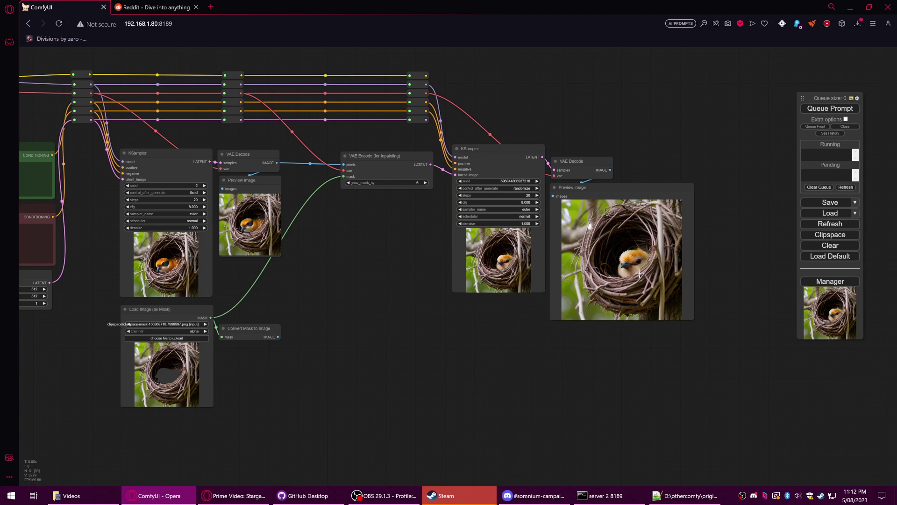
scroll(640, 274, up, 5)
scroll(630, 243, up, 6)
scroll(633, 255, down, 5)
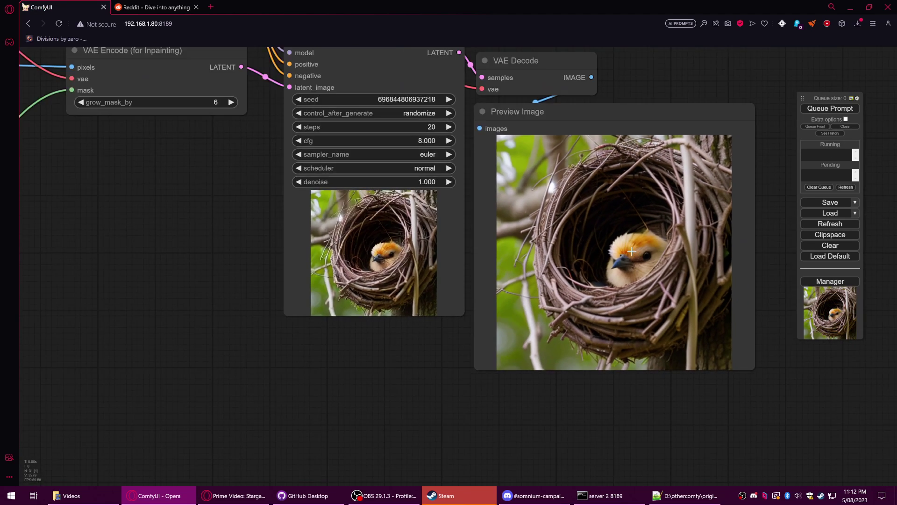
scroll(624, 258, down, 7)
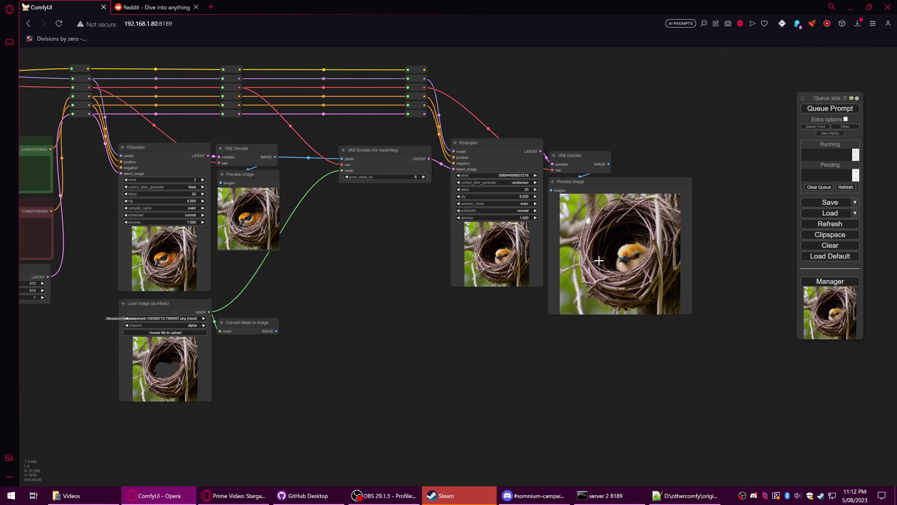
click(831, 110)
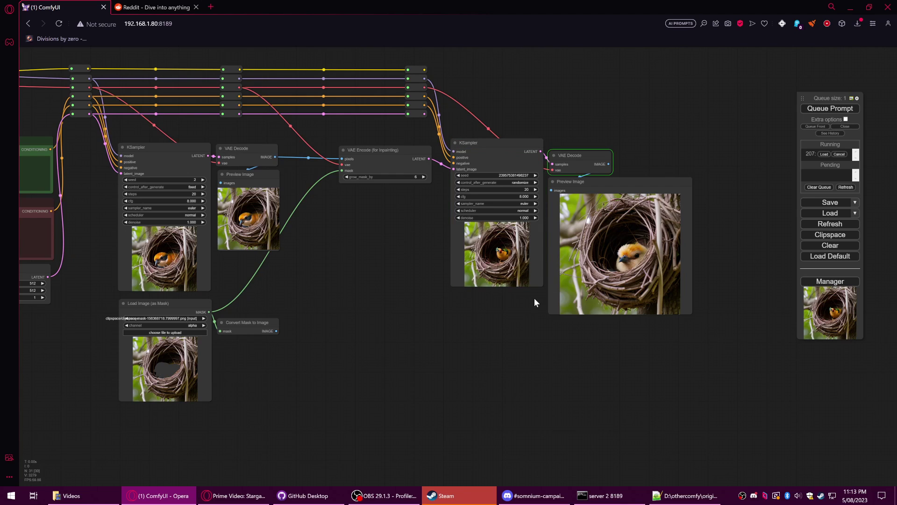
drag(526, 313, 445, 343)
scroll(542, 304, up, 5)
scroll(562, 284, up, 8)
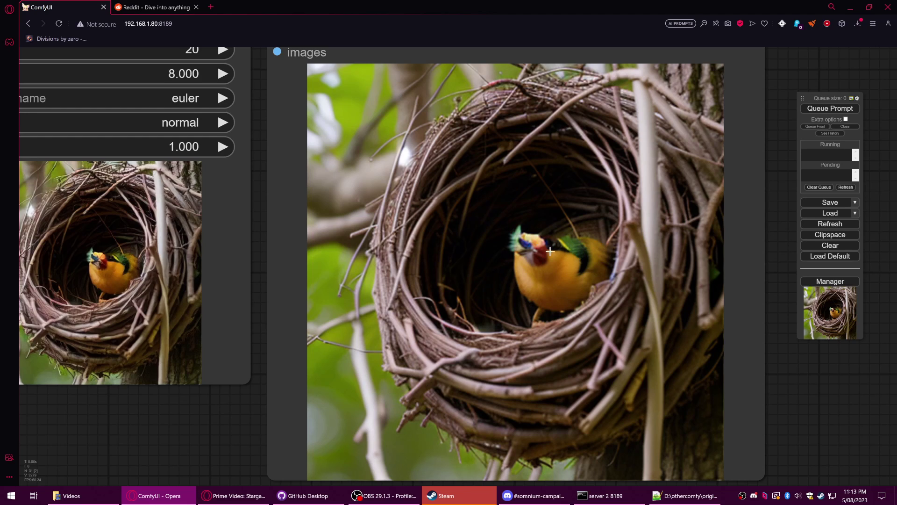
Queue four more seed variations until the preview shows an orange-and-green bird.
click(838, 108)
scroll(554, 260, down, 1)
scroll(547, 262, down, 1)
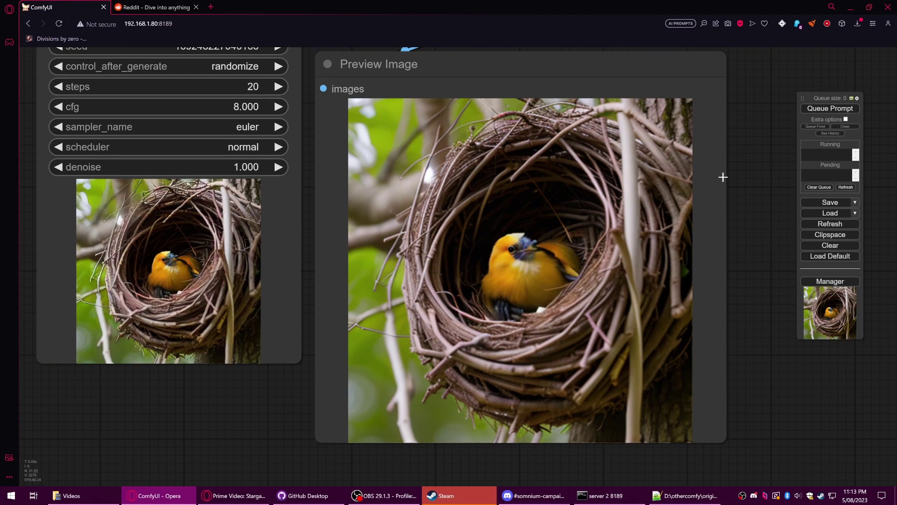
click(827, 110)
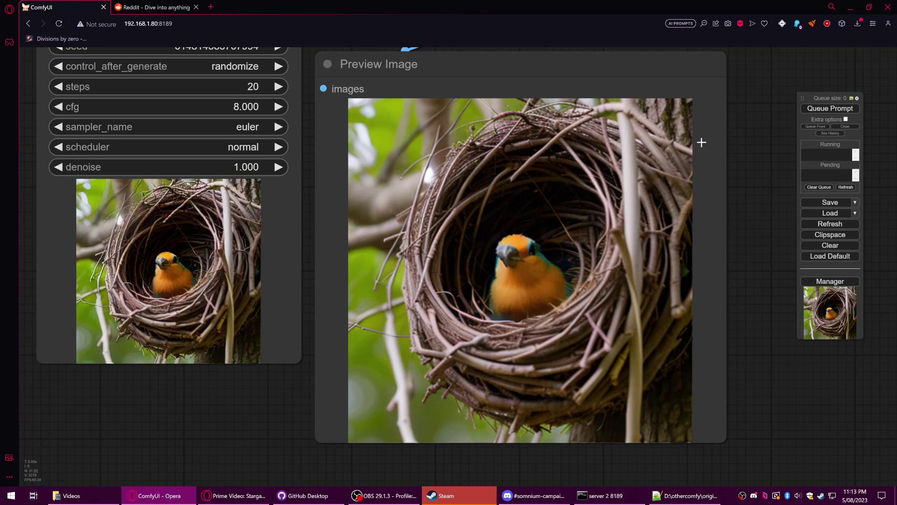
click(829, 108)
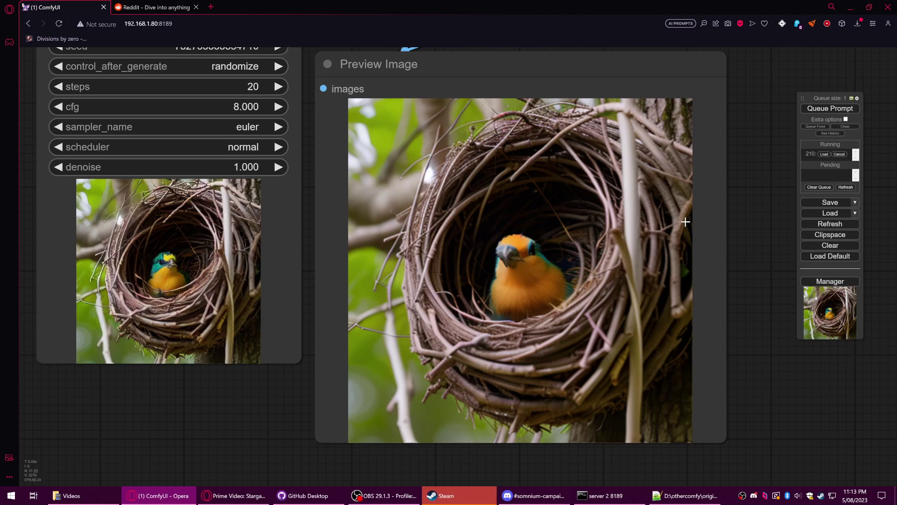
click(826, 110)
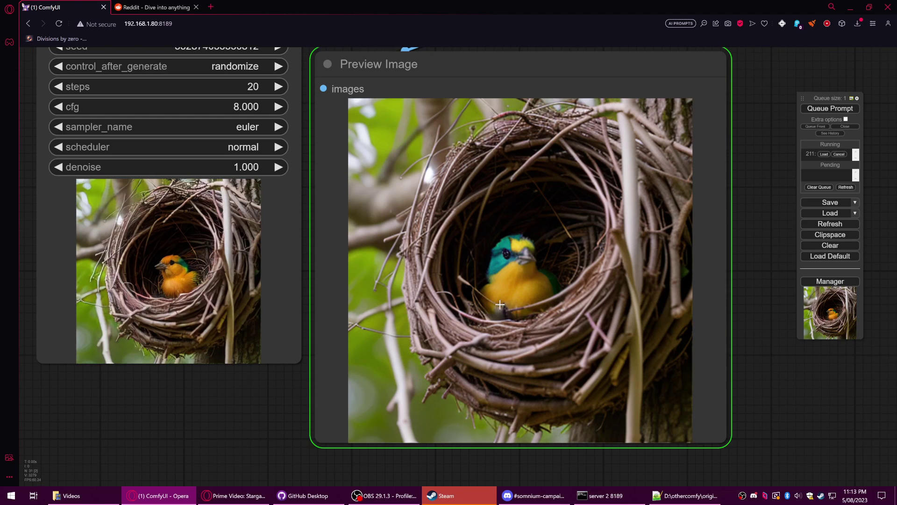
scroll(488, 295, down, 1)
Lower the second KSampler's denoise to 0.240 and render.
scroll(488, 295, down, 7)
scroll(361, 326, down, 2)
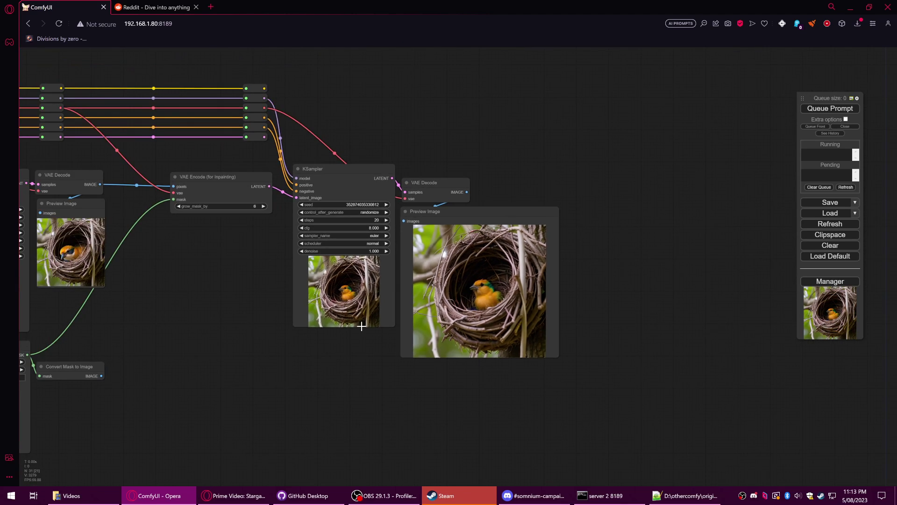
scroll(302, 312, up, 1)
scroll(302, 312, up, 1)
scroll(409, 276, up, 4)
drag(256, 310, 240, 286)
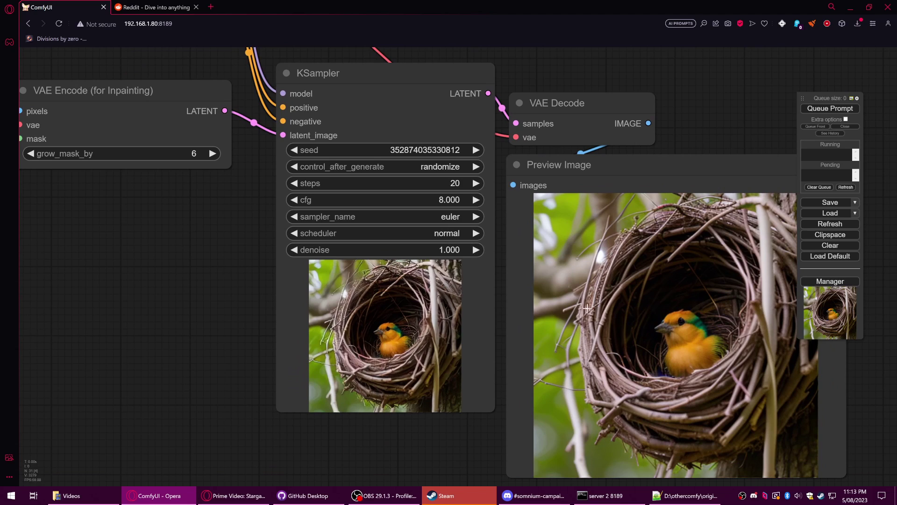
drag(429, 251, 401, 253)
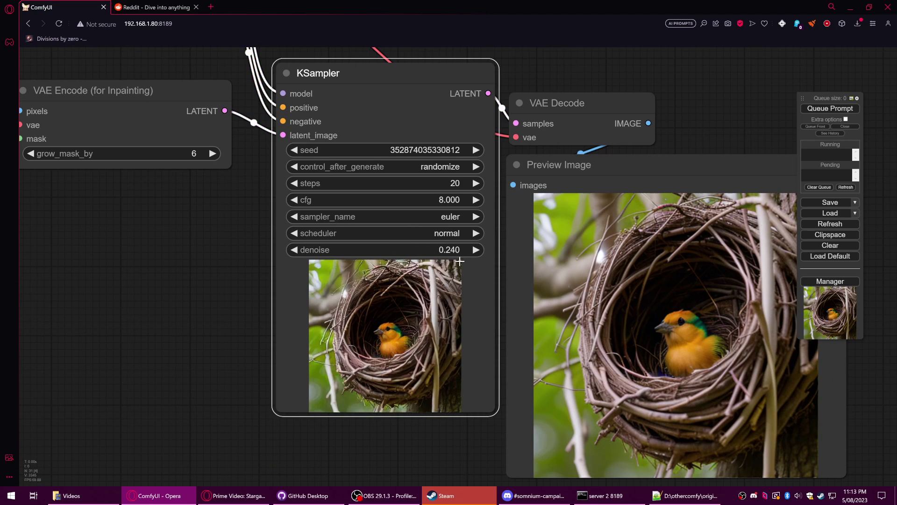
click(822, 109)
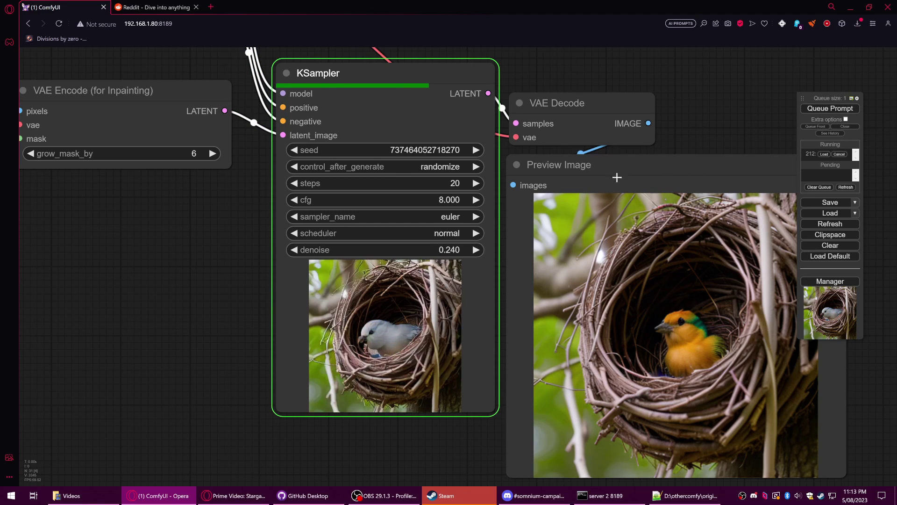
Drop the denoise further to 0.080 and render again.
drag(446, 250, 439, 249)
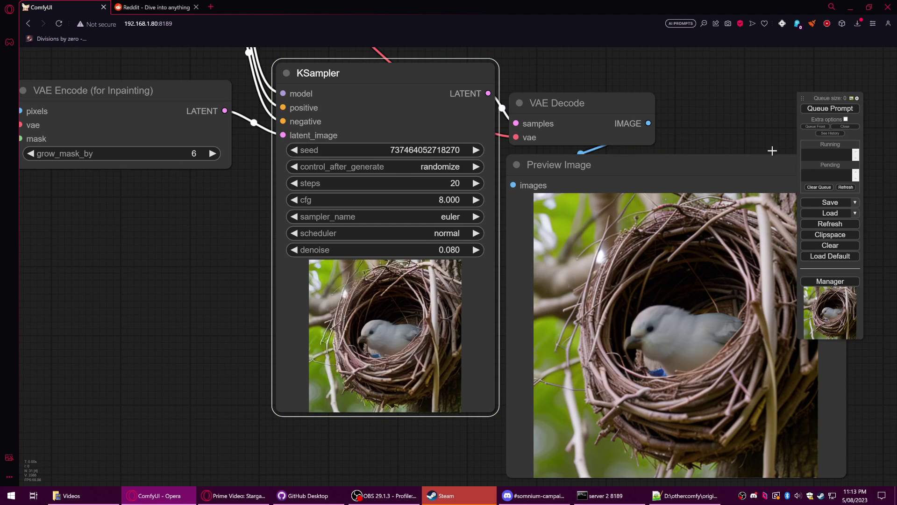
click(831, 108)
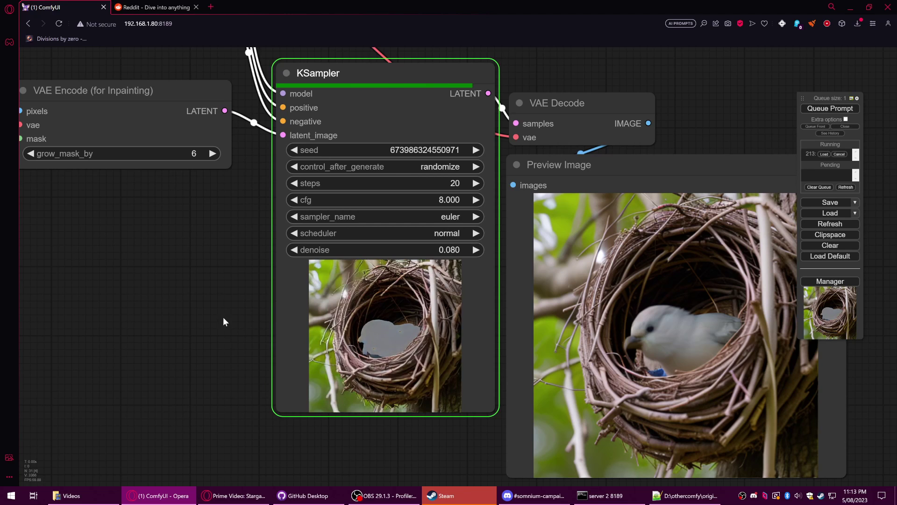
drag(219, 316, 355, 315)
scroll(289, 319, down, 2)
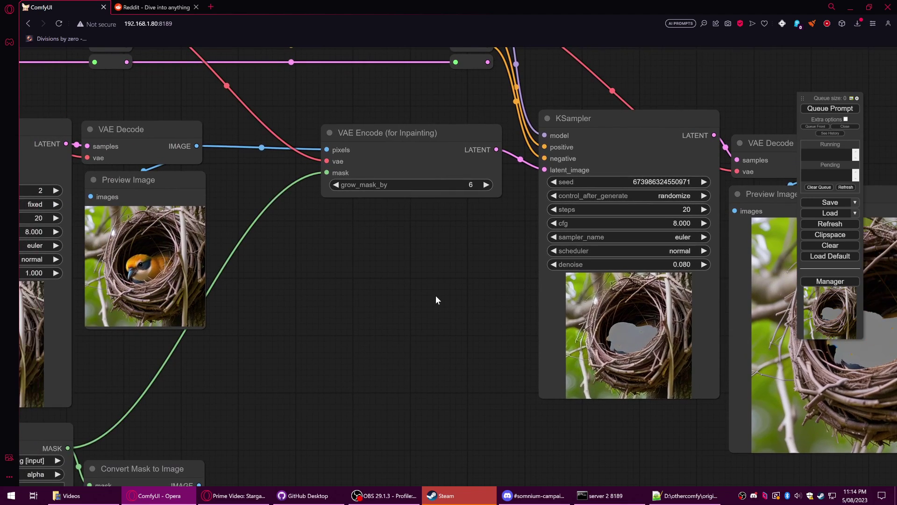
Shift the VAE Encode (for Inpainting) node down-left between the samplers and reselect it.
drag(351, 263, 345, 299)
scroll(475, 326, down, 1)
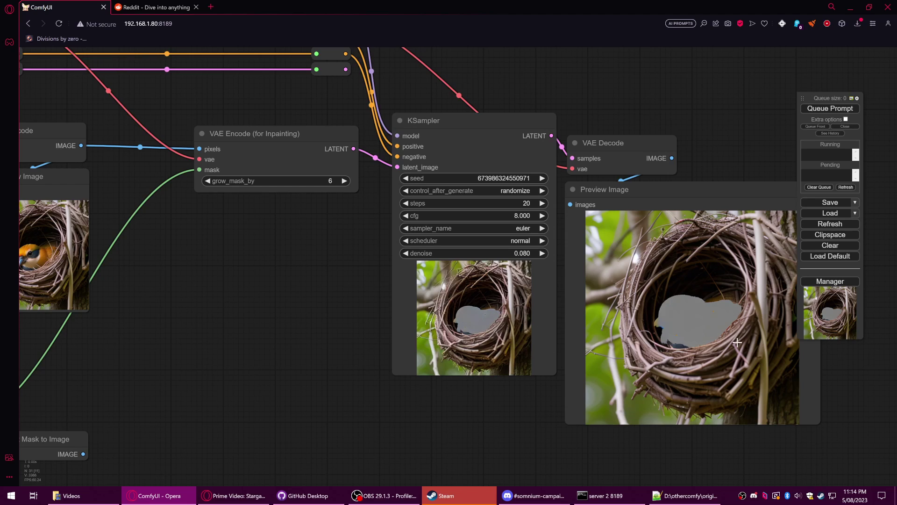
drag(264, 348, 534, 348)
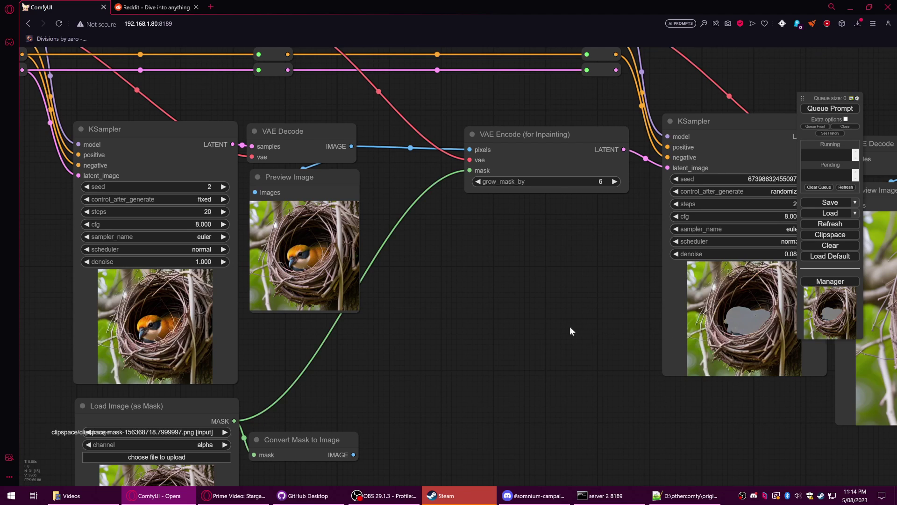
scroll(530, 310, down, 1)
scroll(525, 318, down, 1)
scroll(490, 319, down, 1)
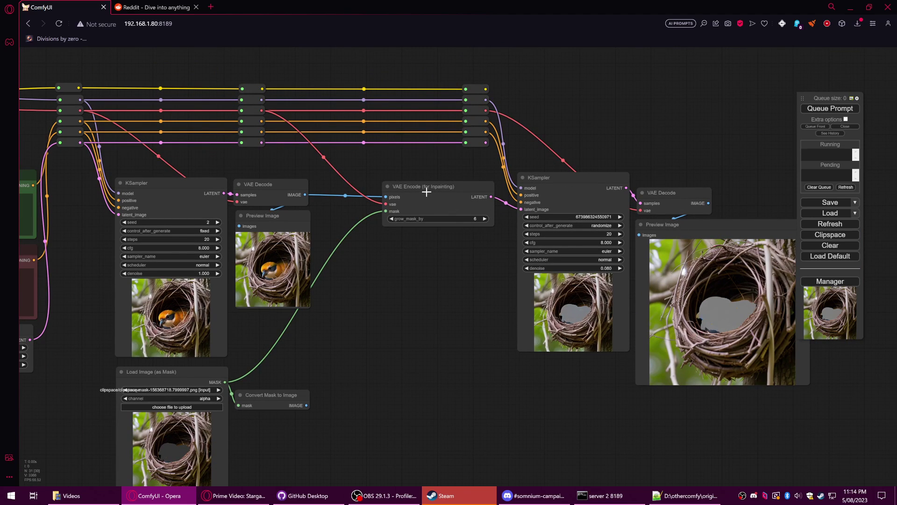
drag(422, 188, 417, 199)
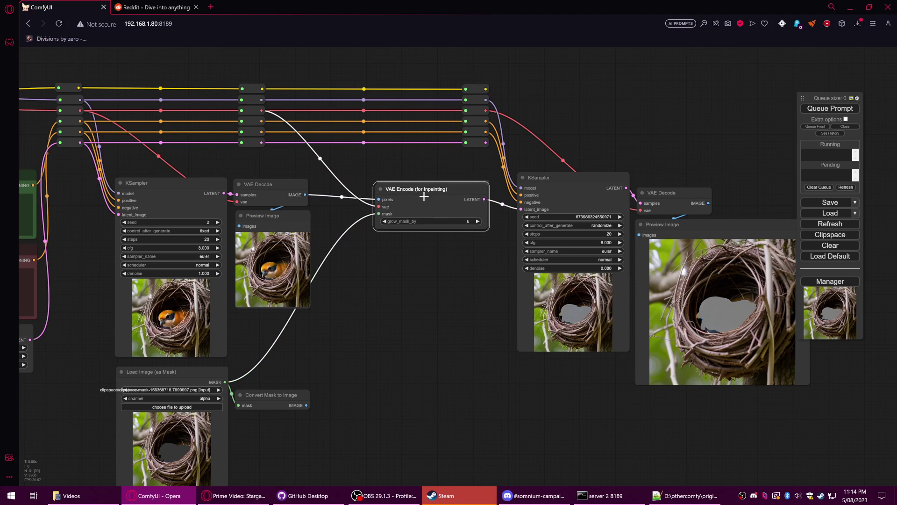
click(391, 259)
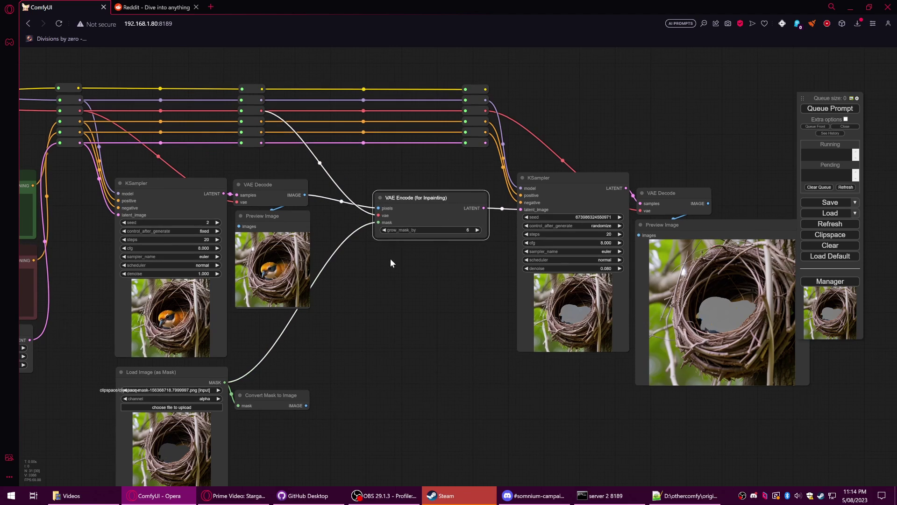
click(411, 204)
Remove the inpainting encoder and add Set Latent Noise Mask off the first sampler's latent.
right_click(434, 201)
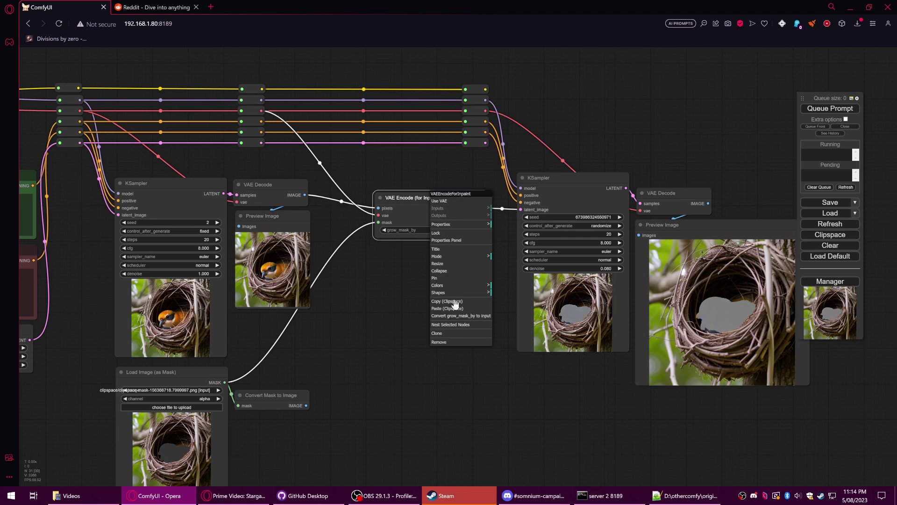
click(450, 343)
drag(224, 193, 369, 201)
click(384, 205)
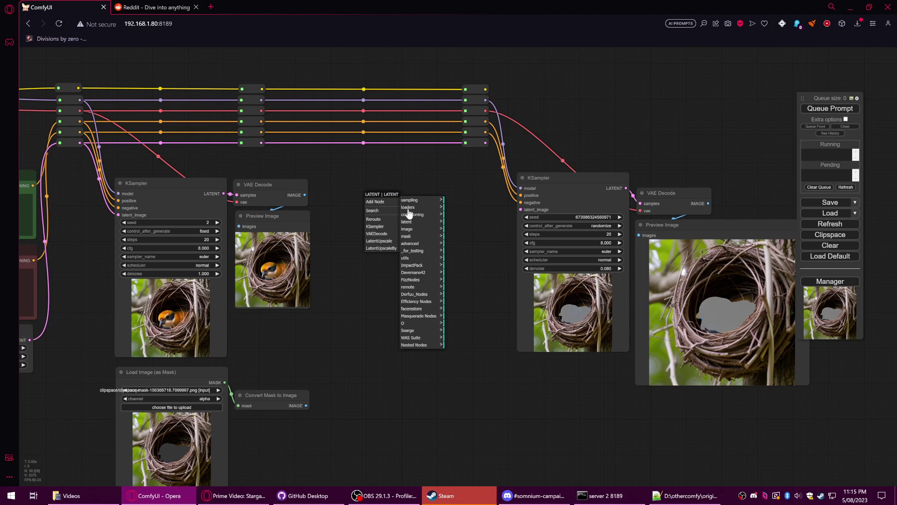
click(417, 237)
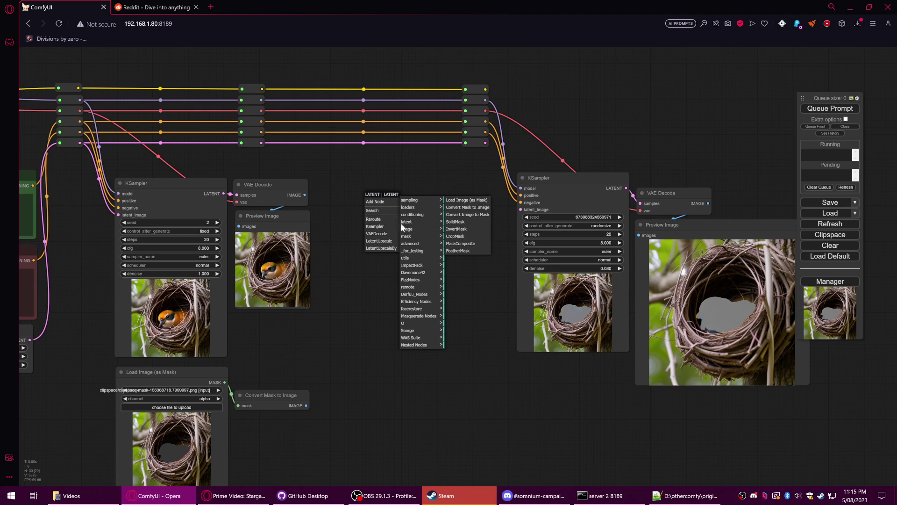
click(406, 222)
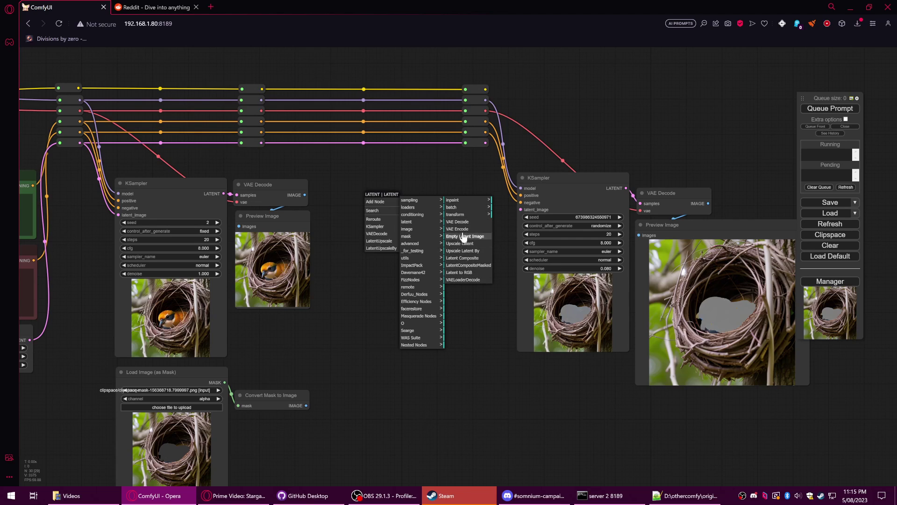
click(457, 200)
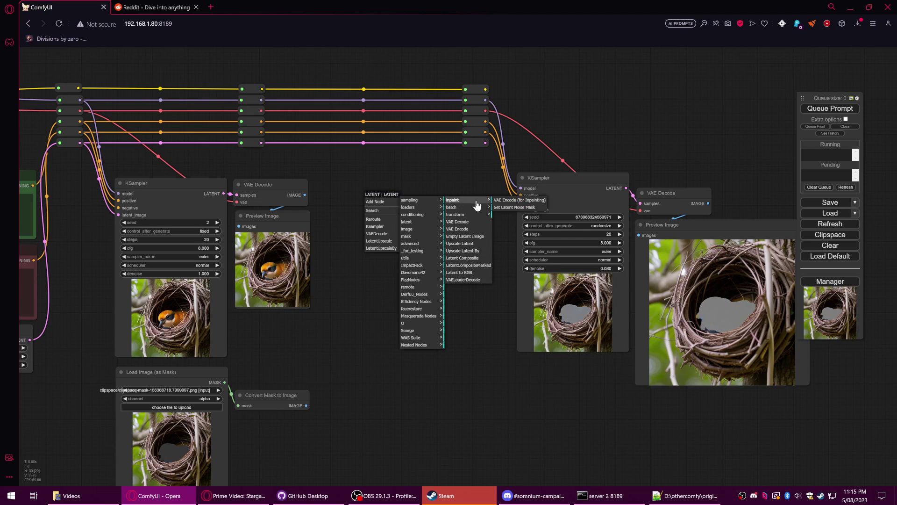
click(500, 208)
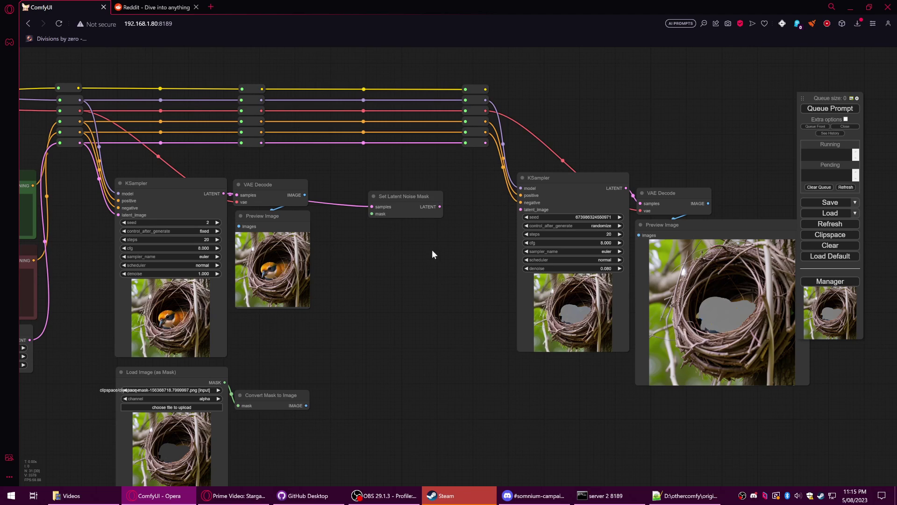
mouse_move(423, 214)
mouse_down()
mouse_move(407, 202)
mouse_move(520, 209)
mouse_up()
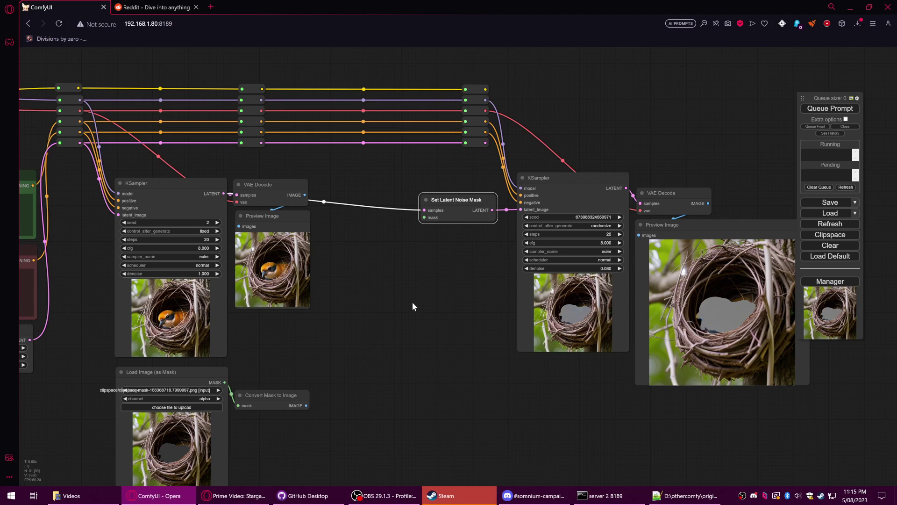
Connect the Load Image (as Mask) output to the noise mask node's mask input.
drag(411, 300, 482, 248)
scroll(424, 363, down, 1)
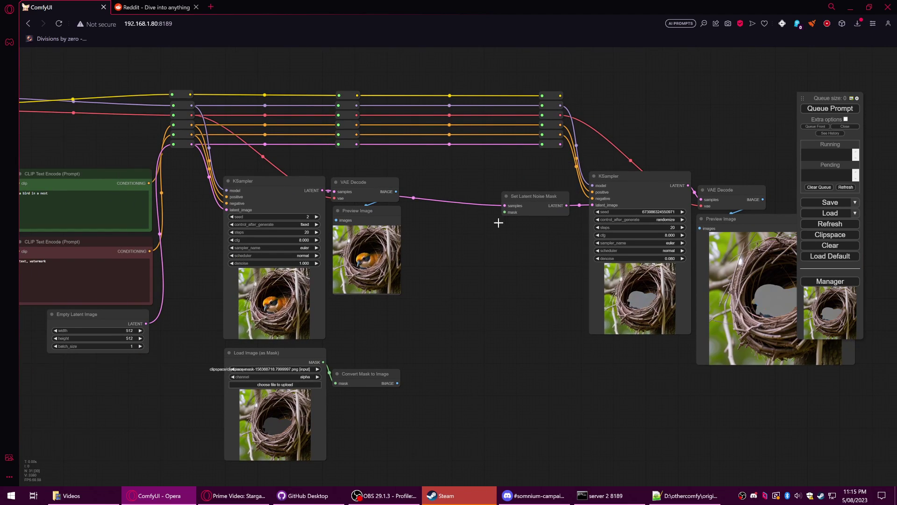
drag(323, 361, 504, 212)
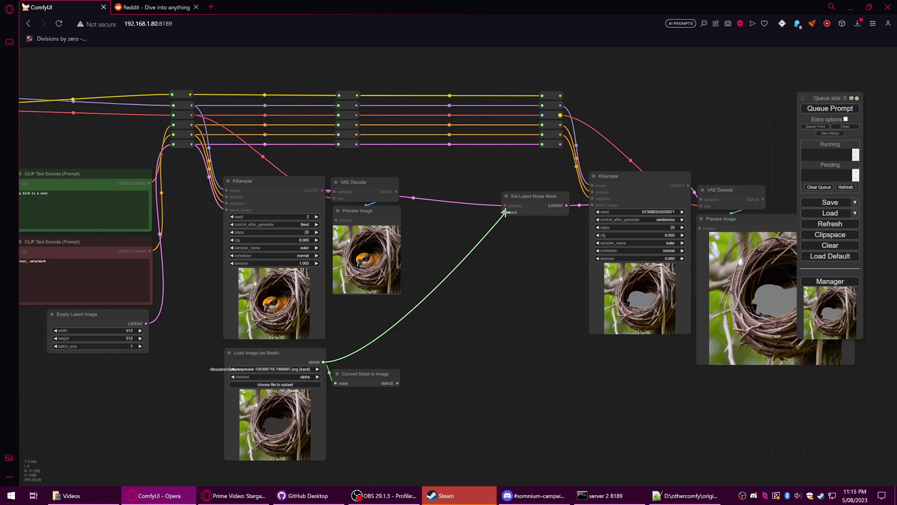
click(279, 358)
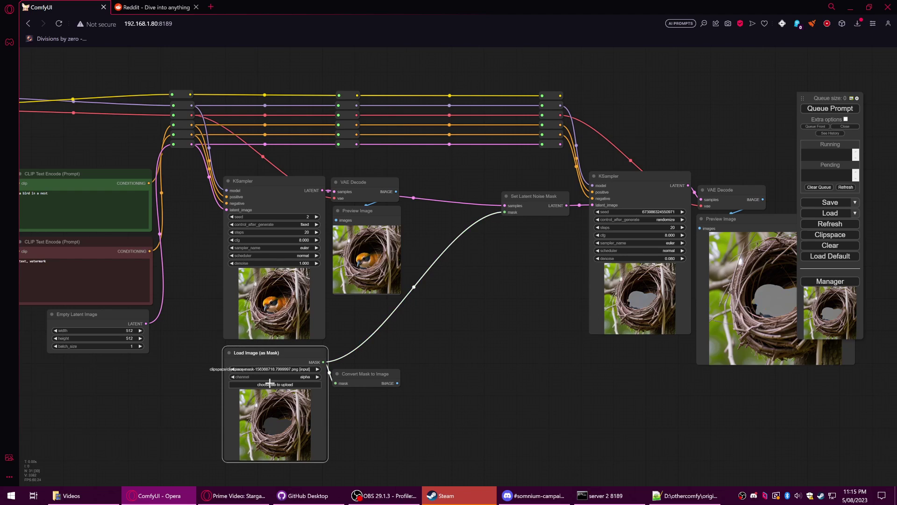
drag(535, 199, 519, 202)
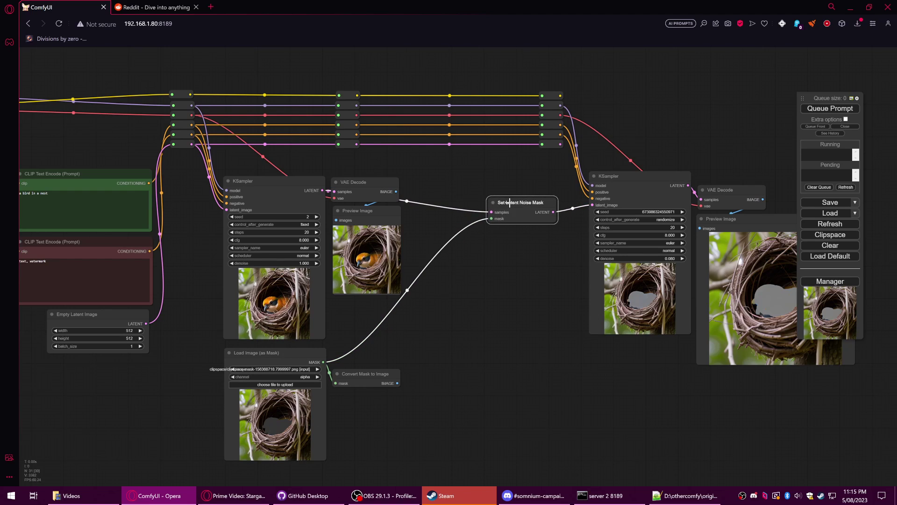
scroll(529, 282, down, 2)
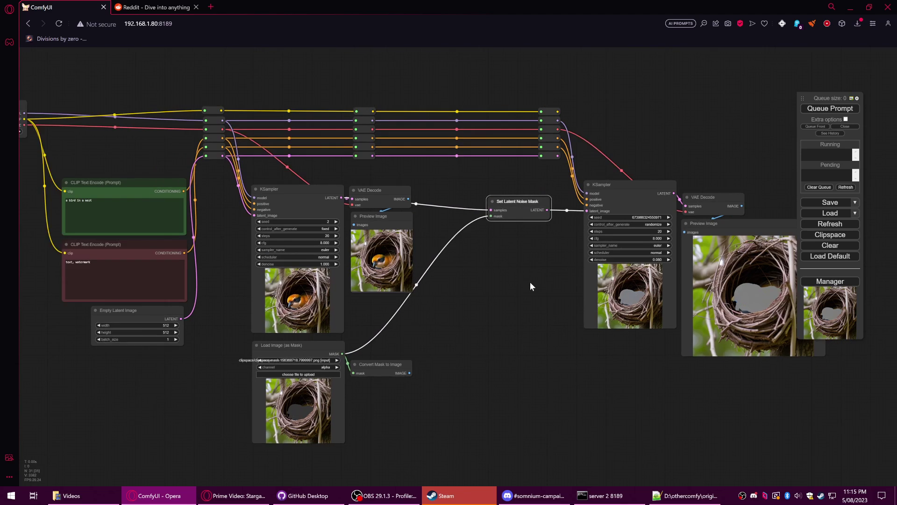
drag(529, 282, 424, 264)
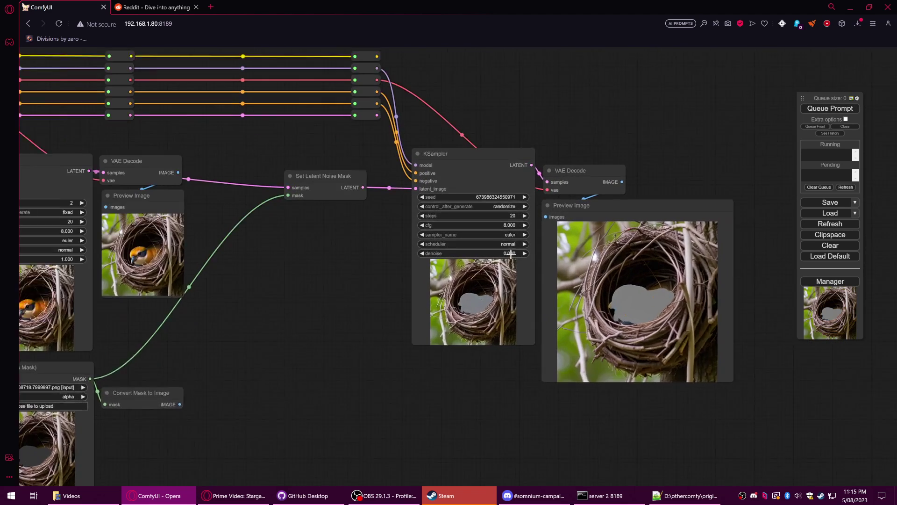
Render with the noise mask, then raise denoise to 0.400 and render again.
scroll(510, 254, up, 3)
scroll(509, 255, up, 5)
click(815, 108)
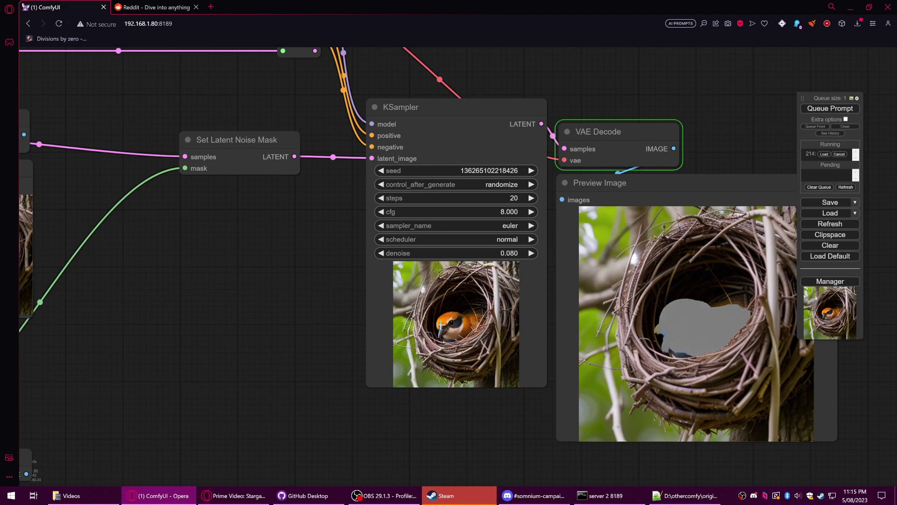
mouse_move(281, 335)
mouse_down()
mouse_move(292, 326)
mouse_move(208, 340)
mouse_up()
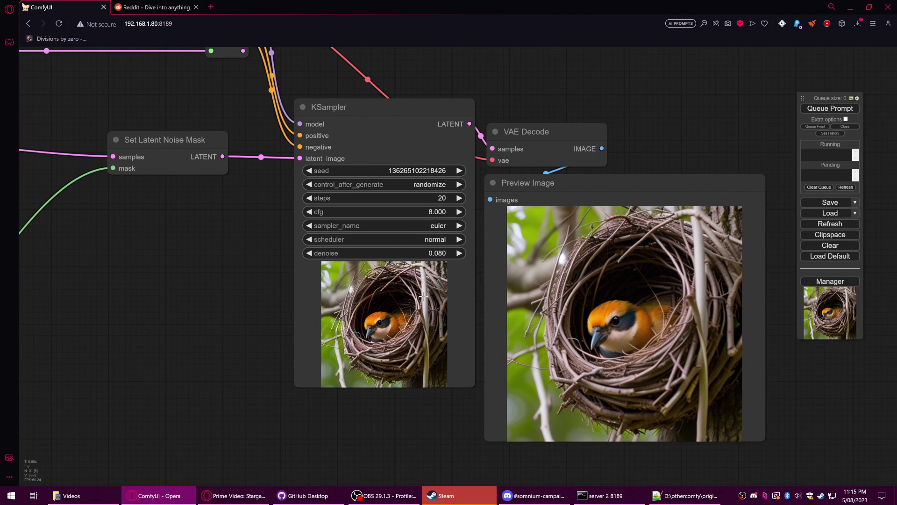
drag(414, 253, 425, 254)
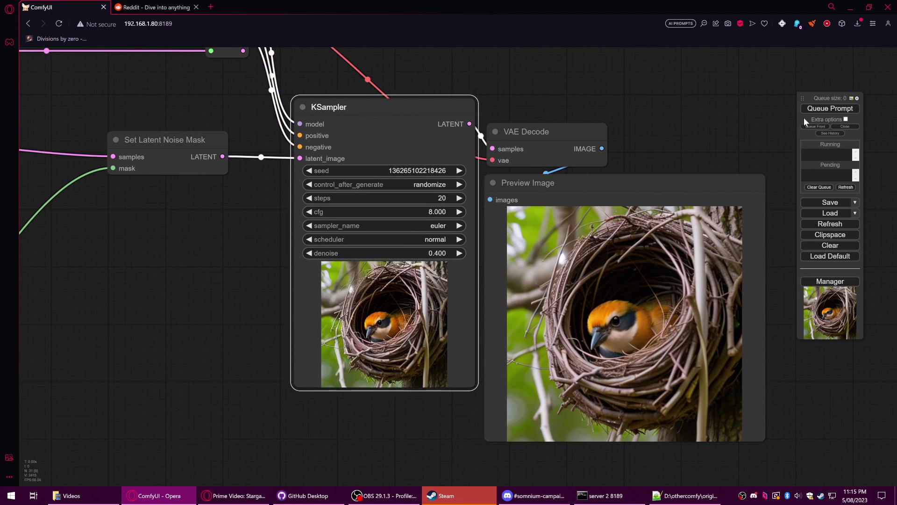
click(830, 108)
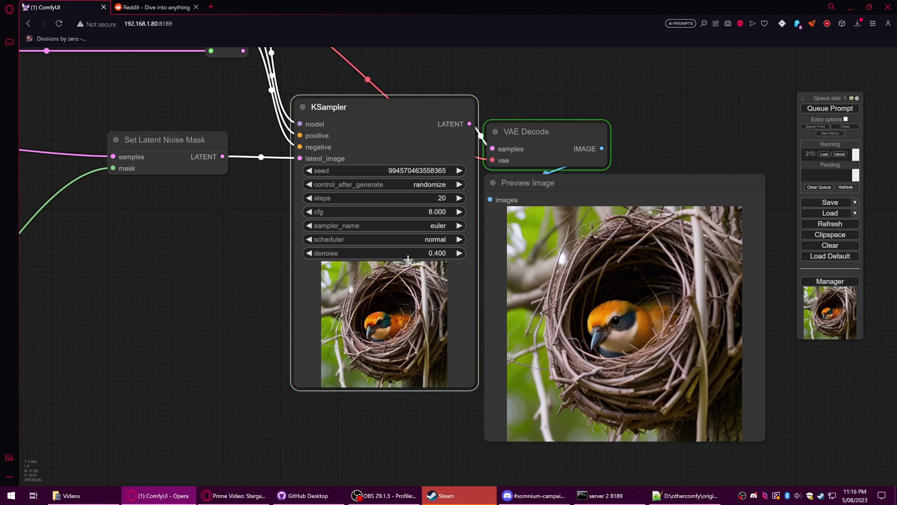
Render at denoise 0.540 and then 0.767, and nudge the noise mask node right.
drag(420, 255, 426, 255)
click(848, 109)
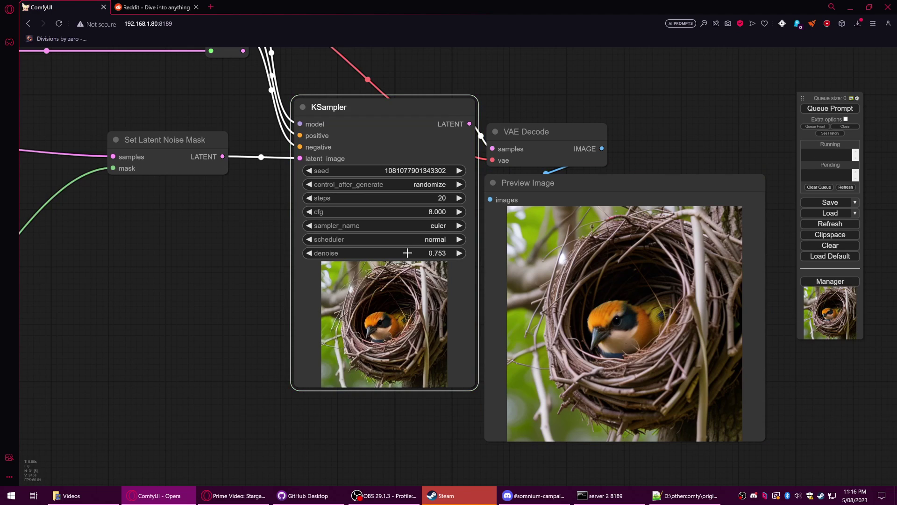
drag(399, 253, 411, 252)
key(ctrl+Return)
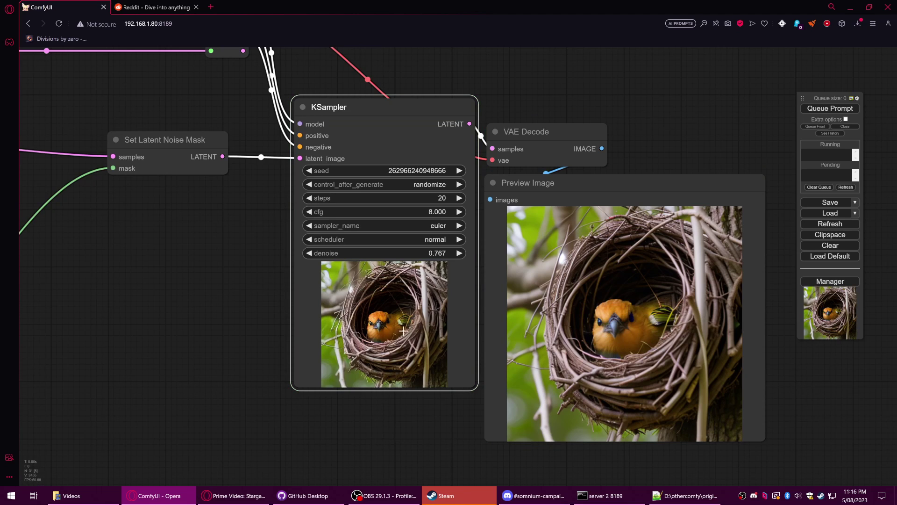
mouse_move(196, 271)
mouse_down()
mouse_move(306, 280)
mouse_move(402, 265)
mouse_up()
scroll(280, 284, down, 3)
drag(394, 173, 426, 175)
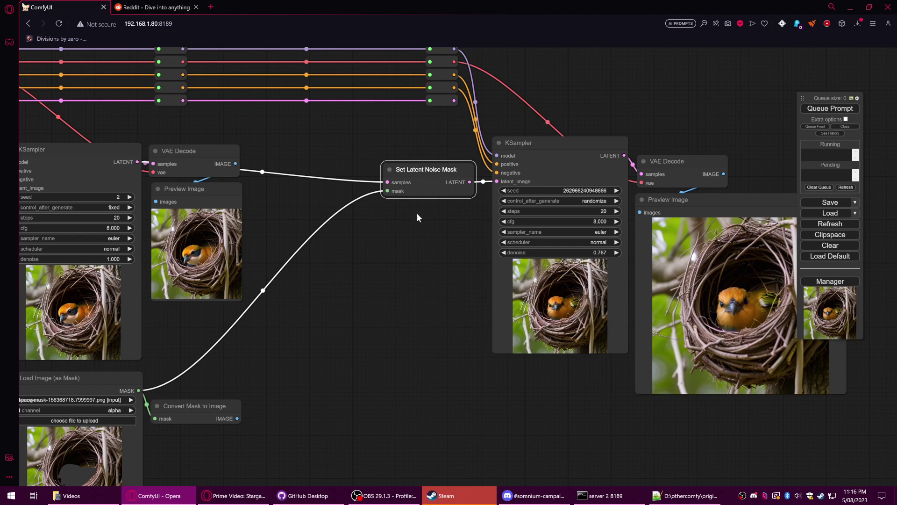
Reopen the nest image in the mask editor, paint over the lower nest, and save to the loader.
scroll(373, 257, down, 2)
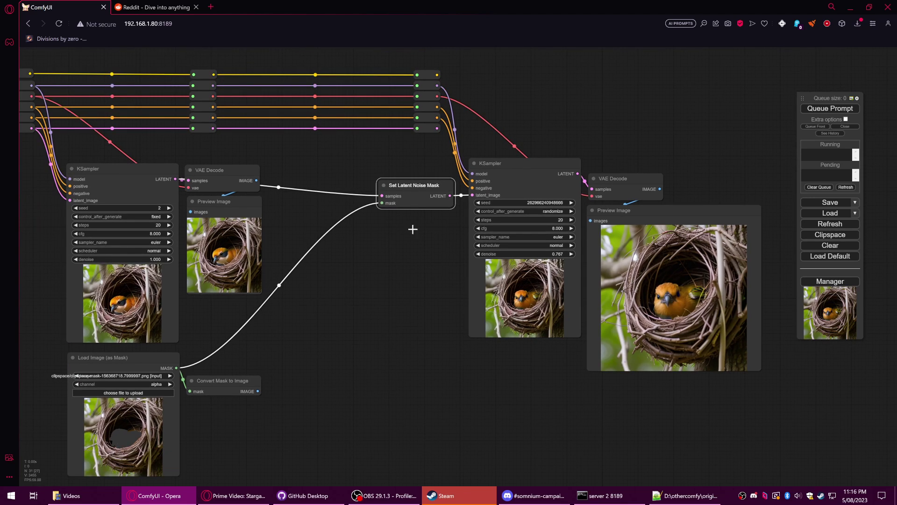
scroll(412, 254, down, 2)
click(360, 328)
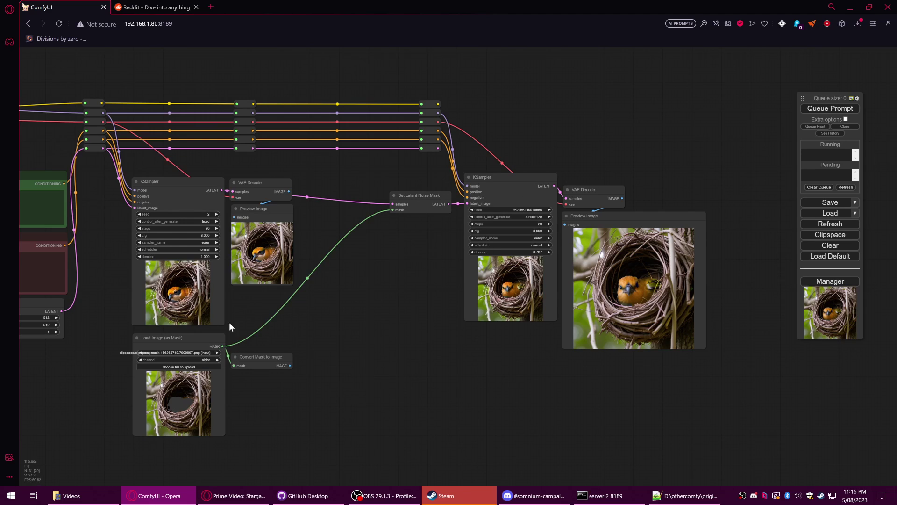
drag(378, 306, 472, 298)
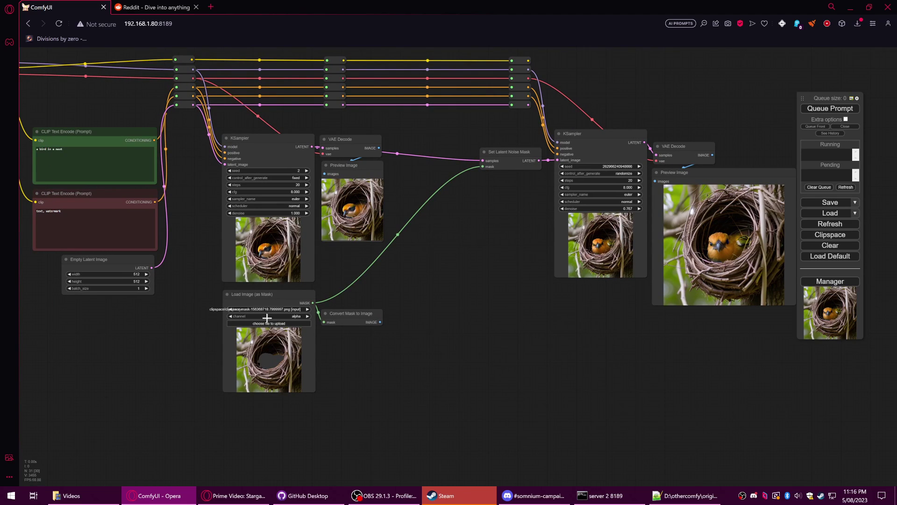
right_click(284, 357)
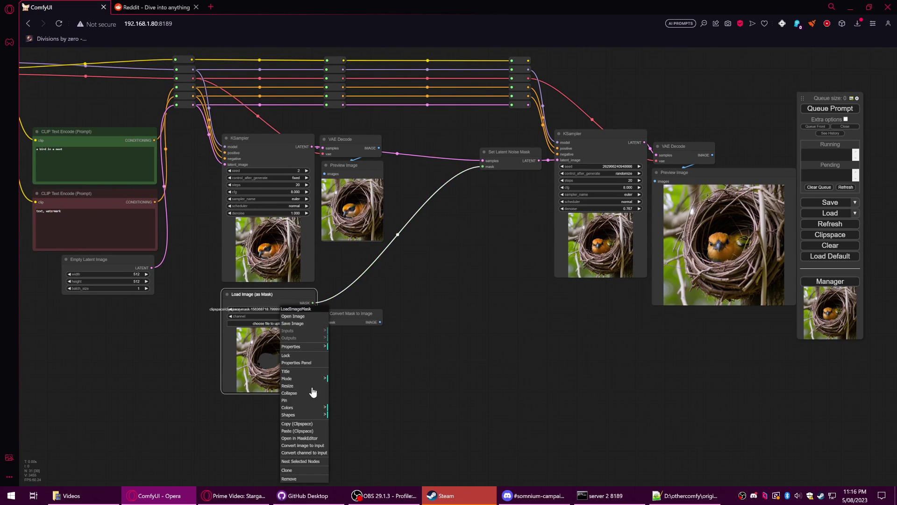
click(305, 438)
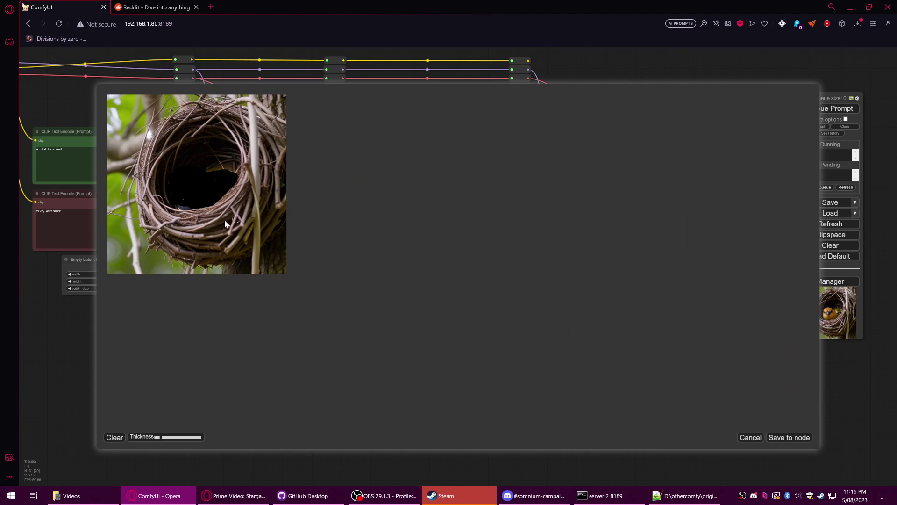
drag(228, 235, 203, 251)
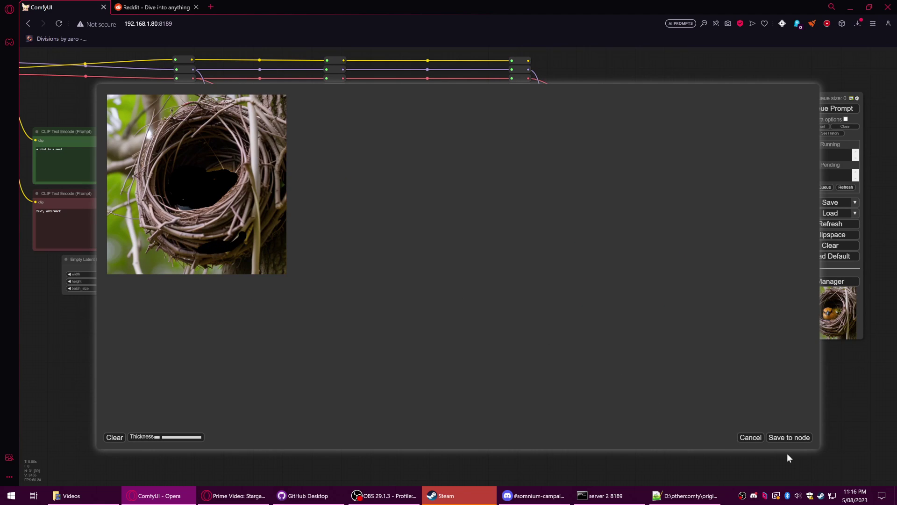
click(790, 437)
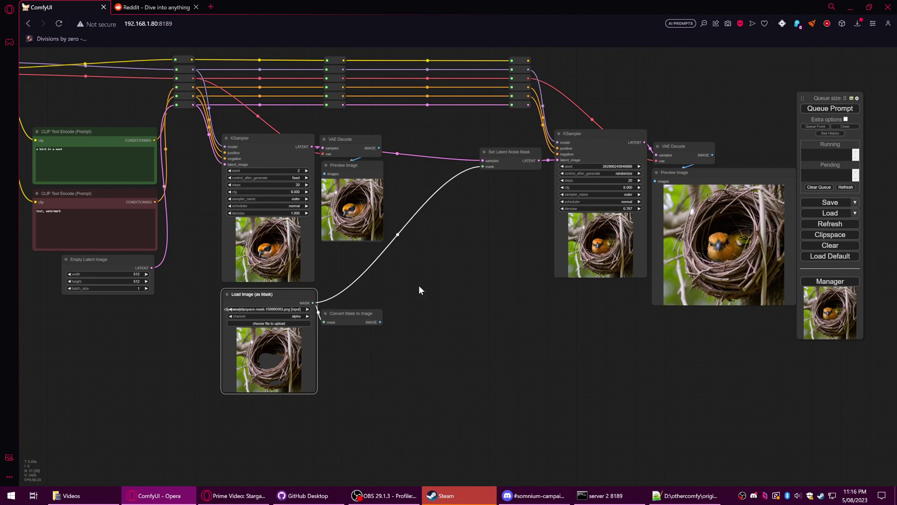
Render the nest image using the painted mask.
click(829, 109)
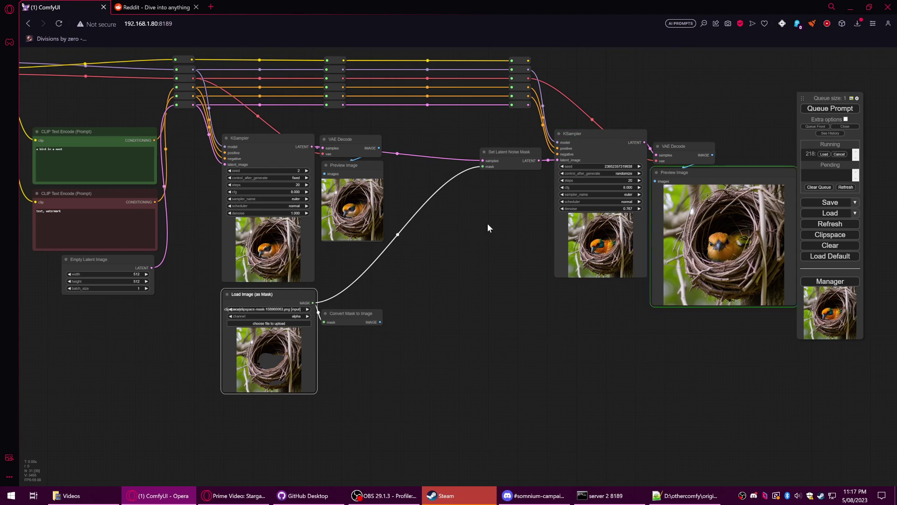
drag(489, 222, 419, 228)
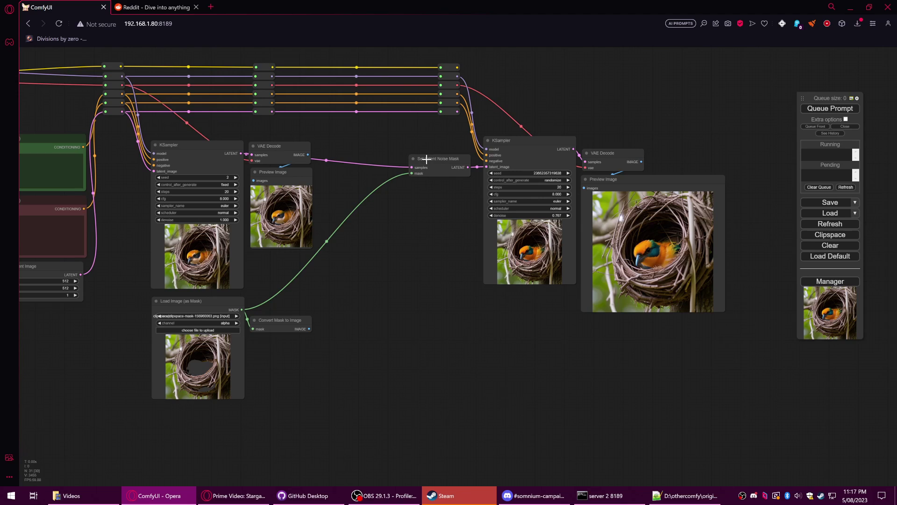
drag(426, 159, 413, 151)
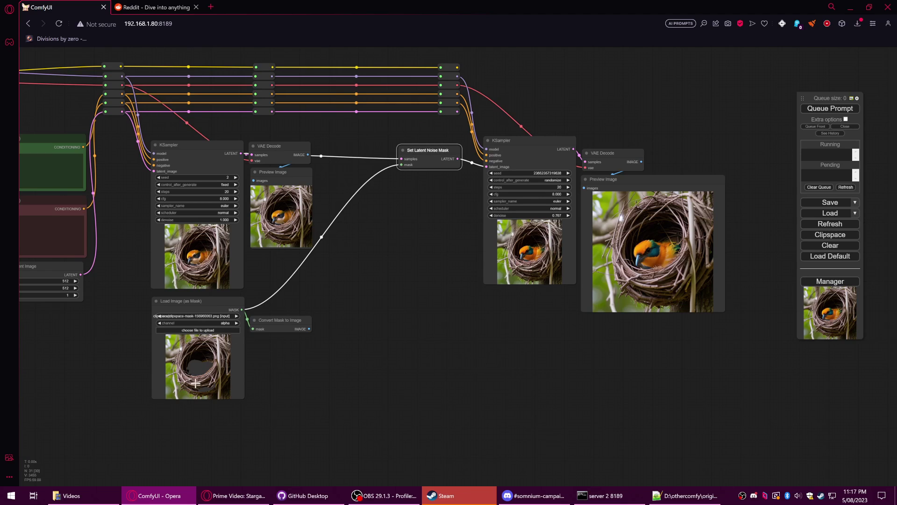
Remove the unused Convert Mask to Image node from the graph.
right_click(295, 319)
click(322, 449)
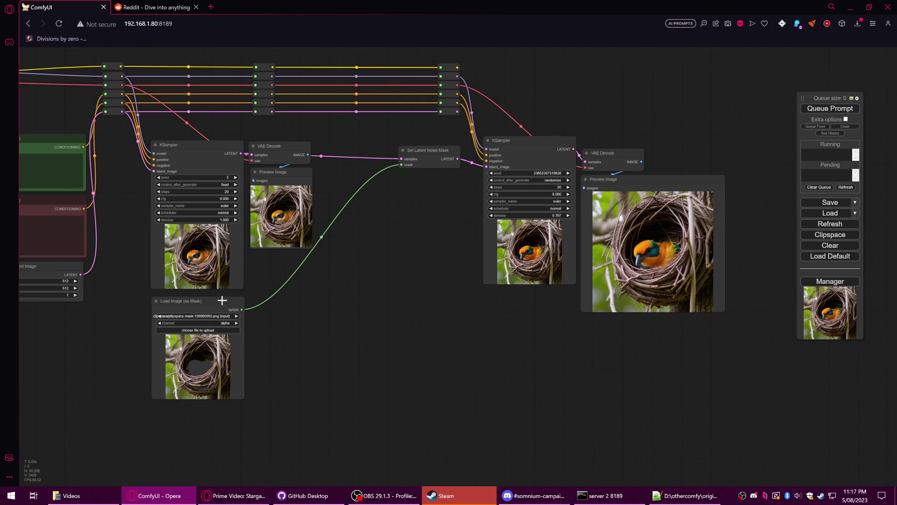
right_click(223, 298)
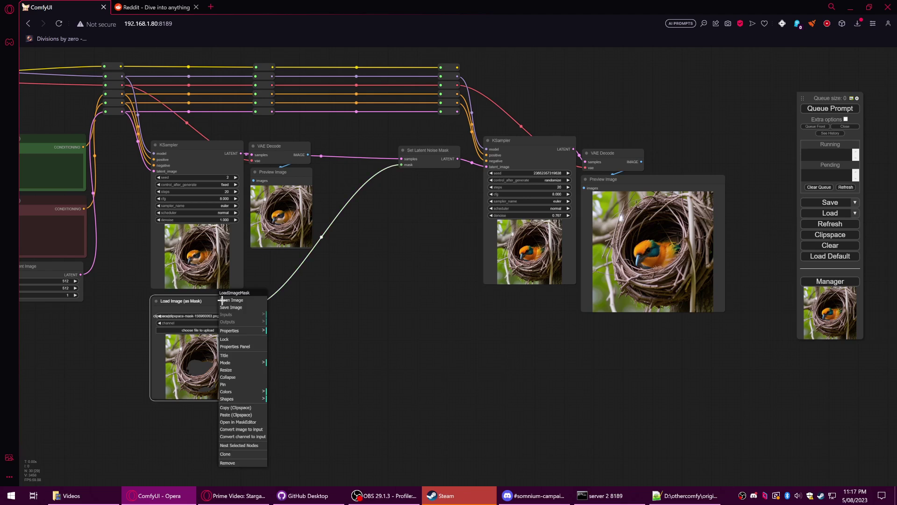
Delete the Load Image (as Mask) node and shift the second-pass nodes right.
click(227, 463)
scroll(364, 411, down, 4)
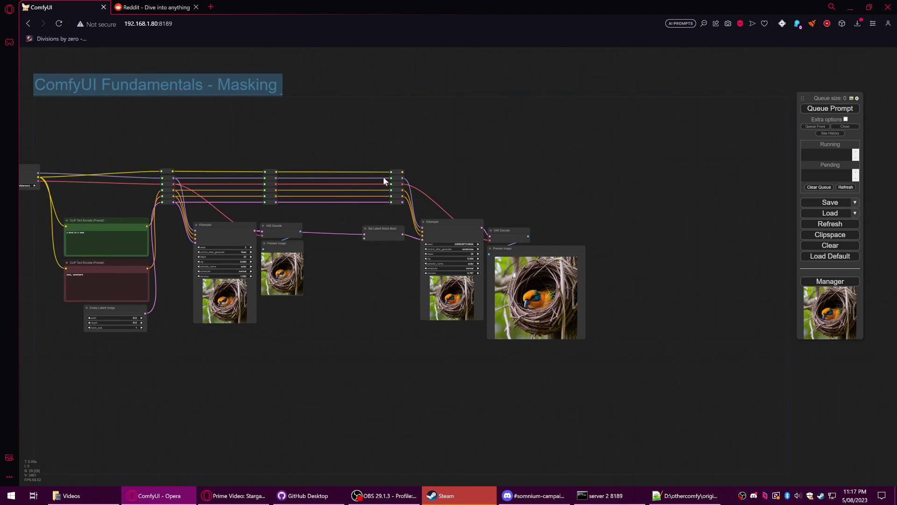
drag(354, 152, 585, 336)
drag(437, 236, 615, 232)
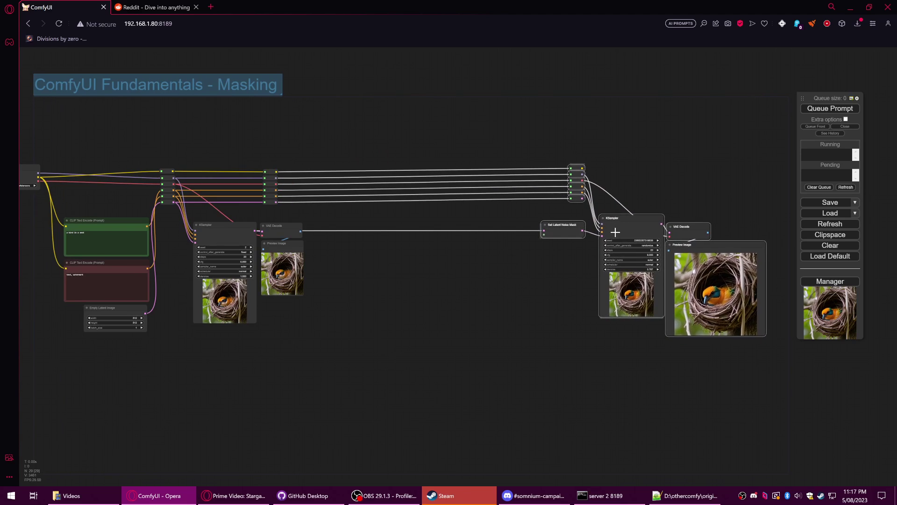
click(330, 309)
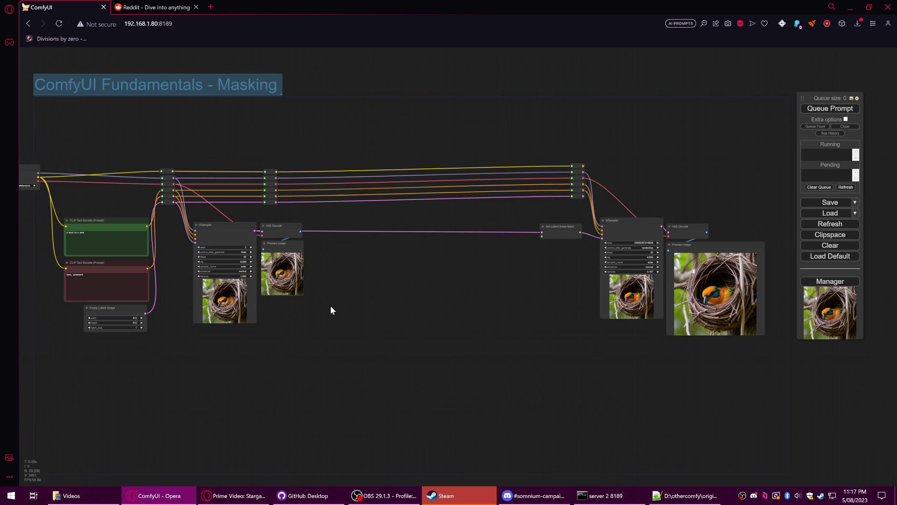
Add a CLIPSeg node to the empty canvas area.
double_click(323, 272)
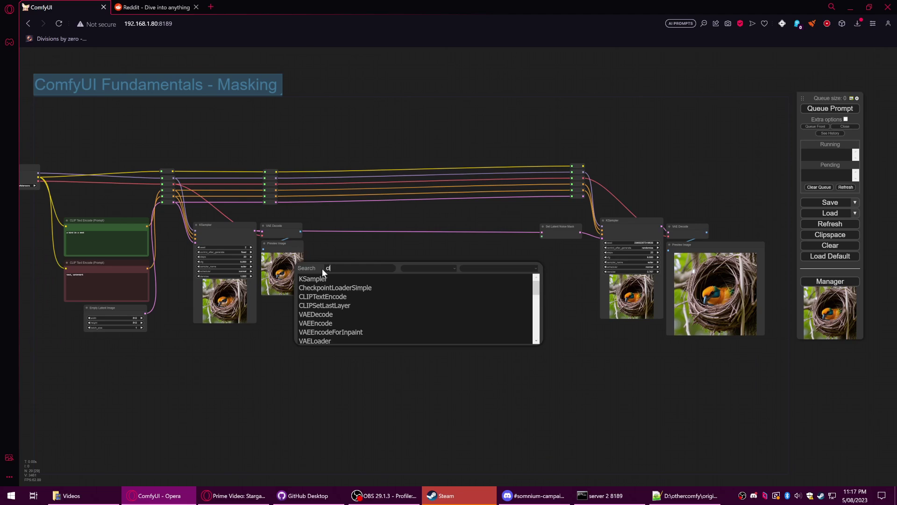
text(clipseg)
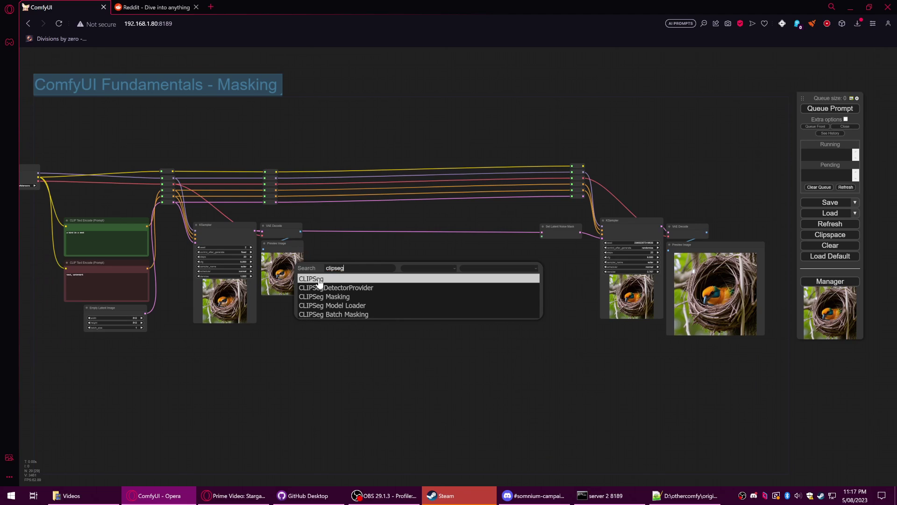
click(319, 282)
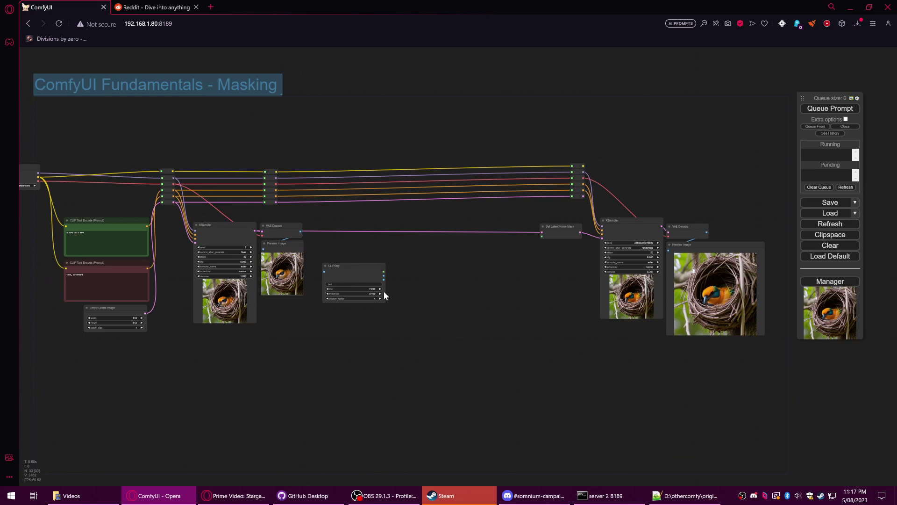
scroll(379, 283, up, 3)
scroll(326, 264, up, 2)
scroll(334, 258, up, 2)
drag(341, 256, 379, 242)
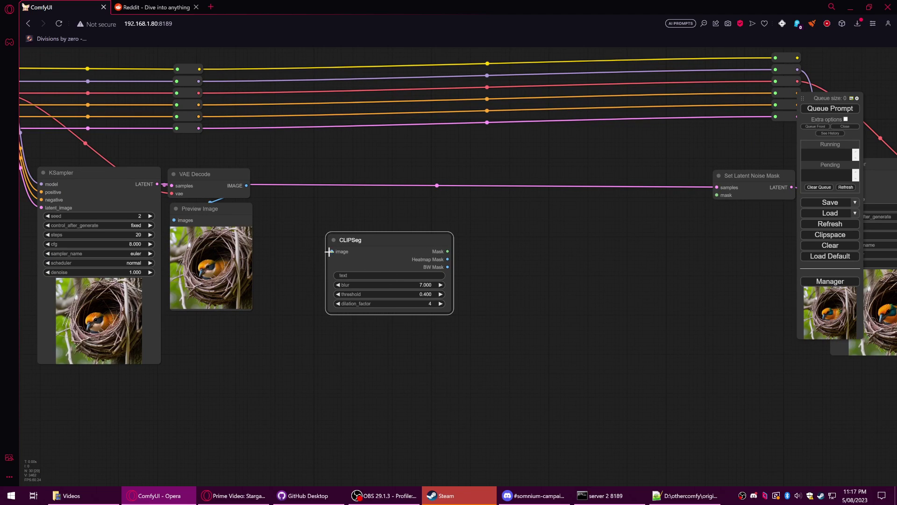
Feed the first decoded image into CLIPSeg and set its search text to 'bird'.
mouse_move(246, 185)
mouse_down()
mouse_move(331, 251)
mouse_move(351, 221)
mouse_move(317, 220)
mouse_up()
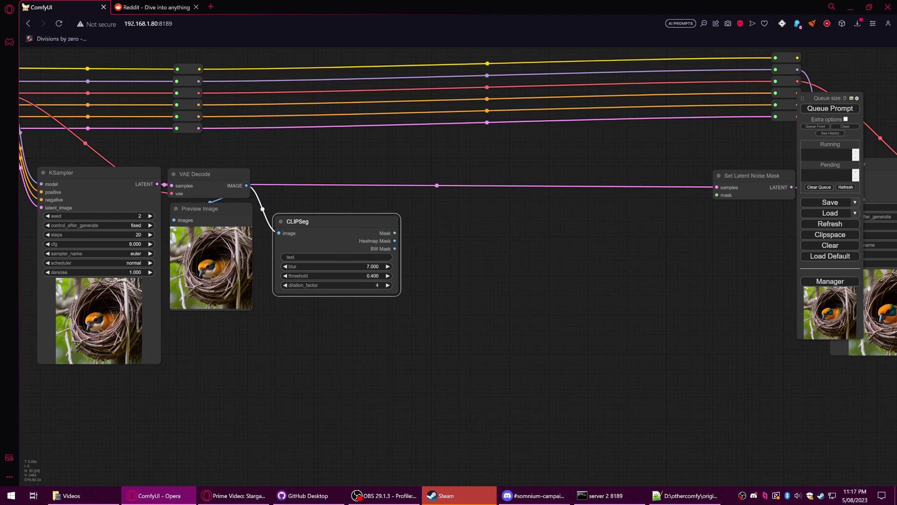
click(366, 257)
text(bird)
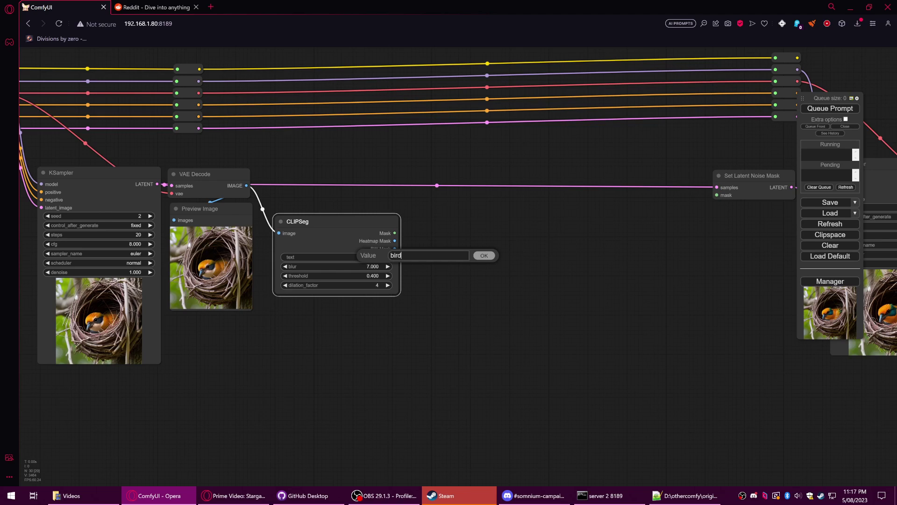
key(Return)
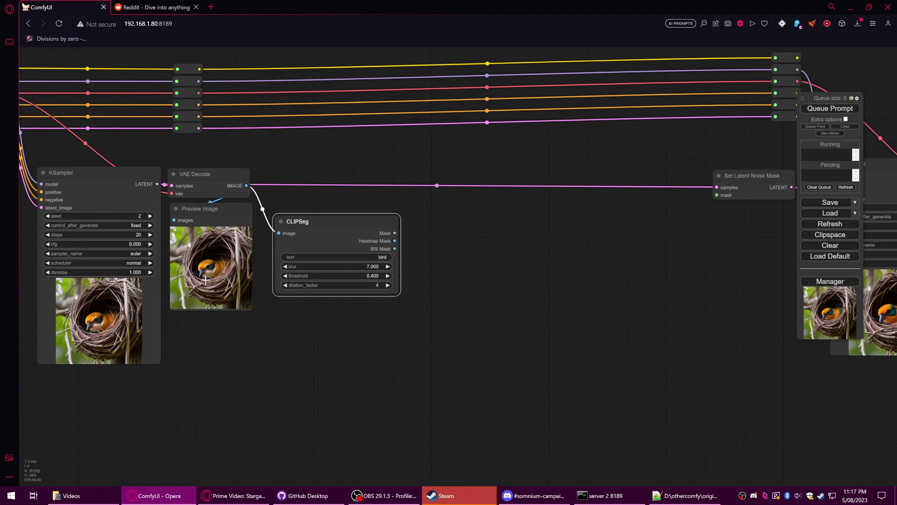
drag(342, 225, 331, 233)
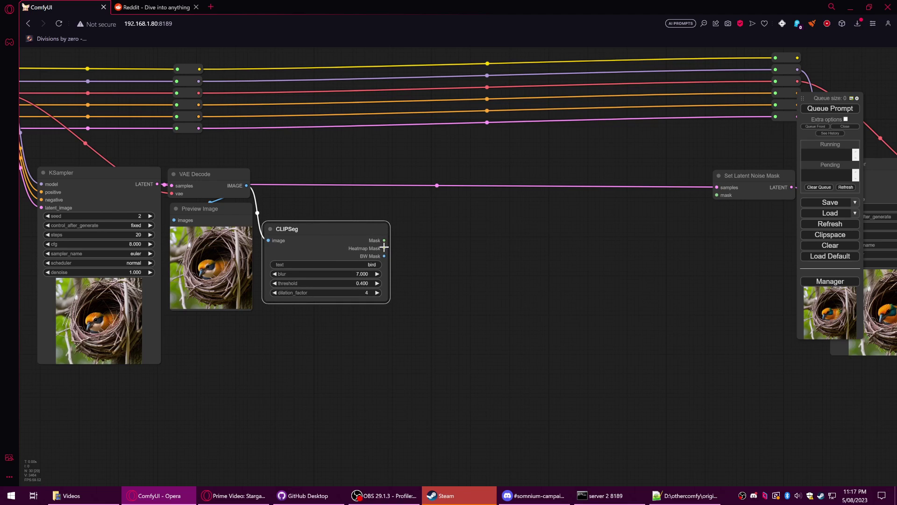
mouse_move(384, 247)
mouse_down()
mouse_move(403, 255)
mouse_move(265, 302)
mouse_move(297, 314)
mouse_move(384, 416)
mouse_up()
Add a Preview Image on the CLIPSeg Heatmap Mask and render to view it.
click(296, 355)
click(822, 108)
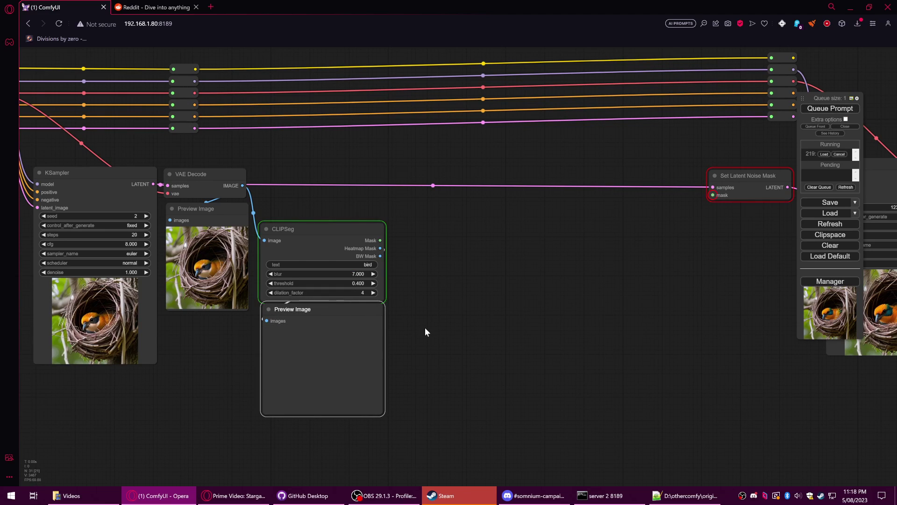
drag(425, 328, 466, 280)
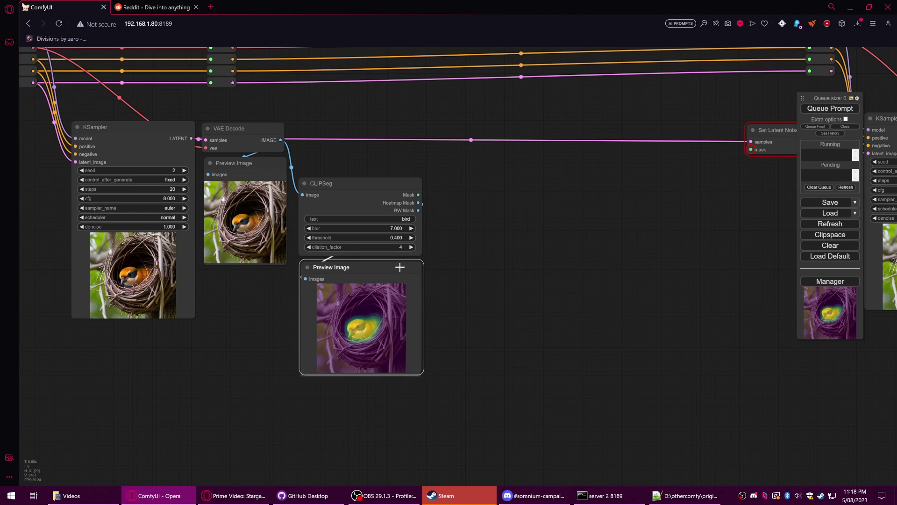
mouse_move(494, 300)
mouse_down()
mouse_move(408, 317)
mouse_move(453, 288)
mouse_move(406, 308)
mouse_move(330, 285)
mouse_up()
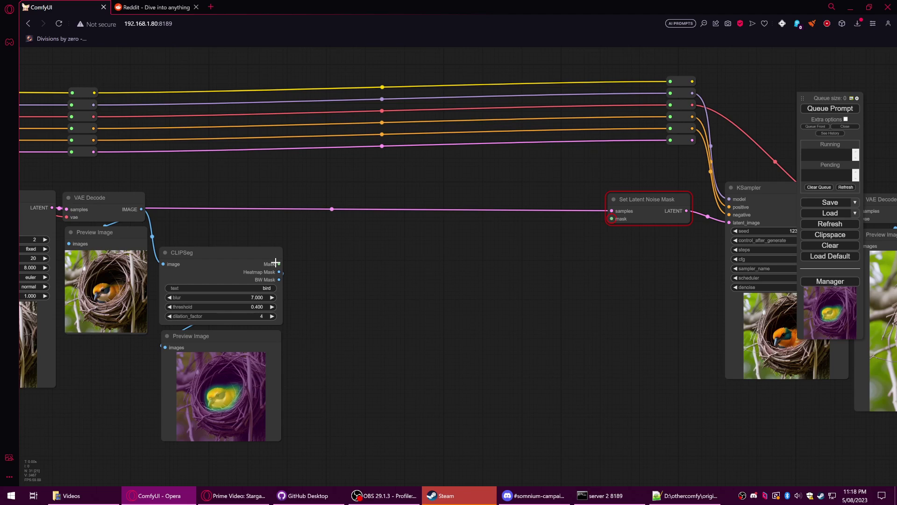
drag(650, 199, 629, 198)
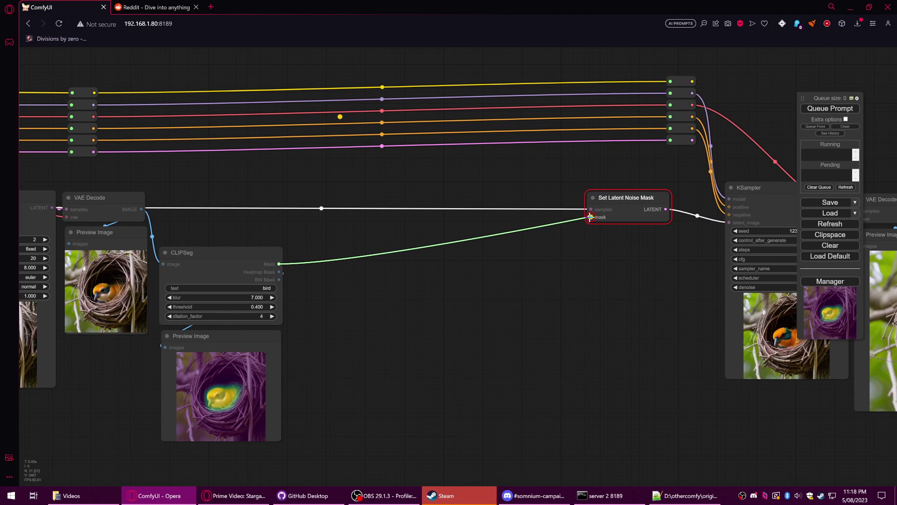
Connect CLIPSeg Mask to Set Latent Noise Mask and render twice with new seeds.
drag(279, 264, 591, 217)
scroll(561, 294, down, 3)
drag(541, 303, 411, 287)
click(829, 107)
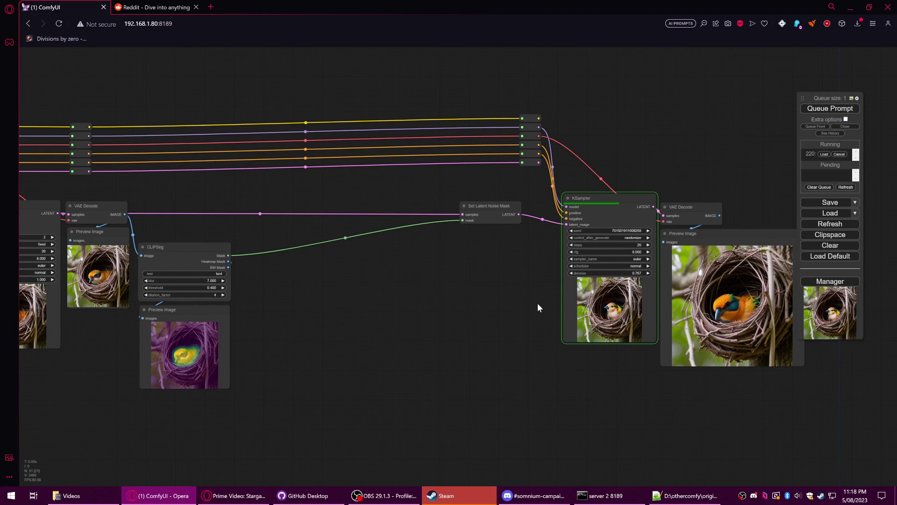
click(829, 108)
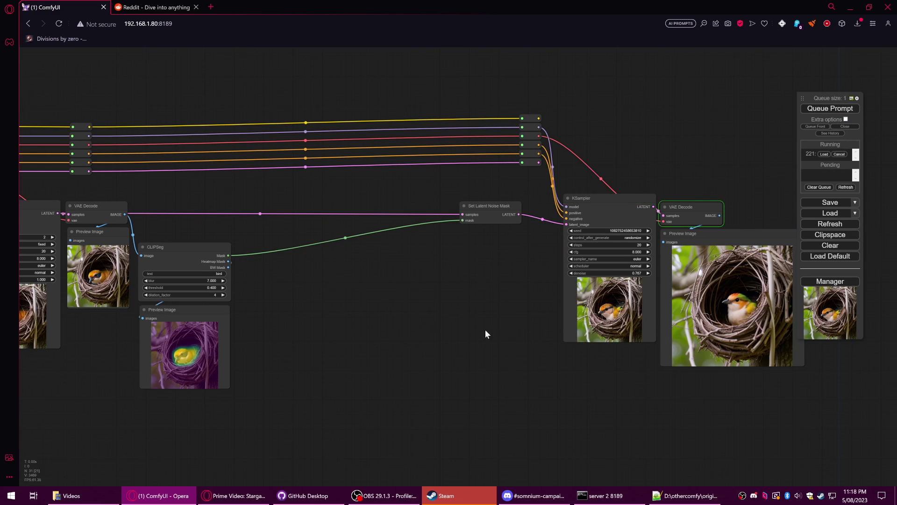
Disconnect the CLIPSeg mask from Set Latent Noise Mask and zoom out over the workflow.
drag(320, 279, 383, 275)
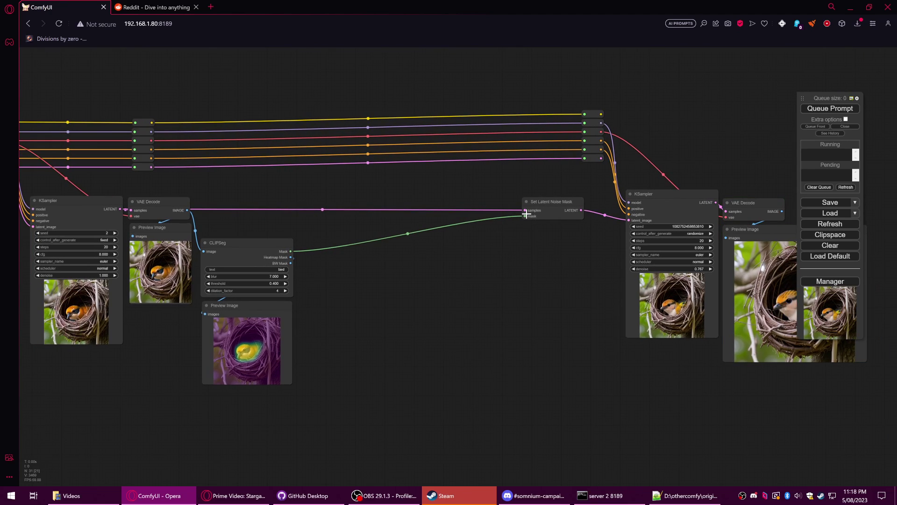
drag(524, 217, 348, 252)
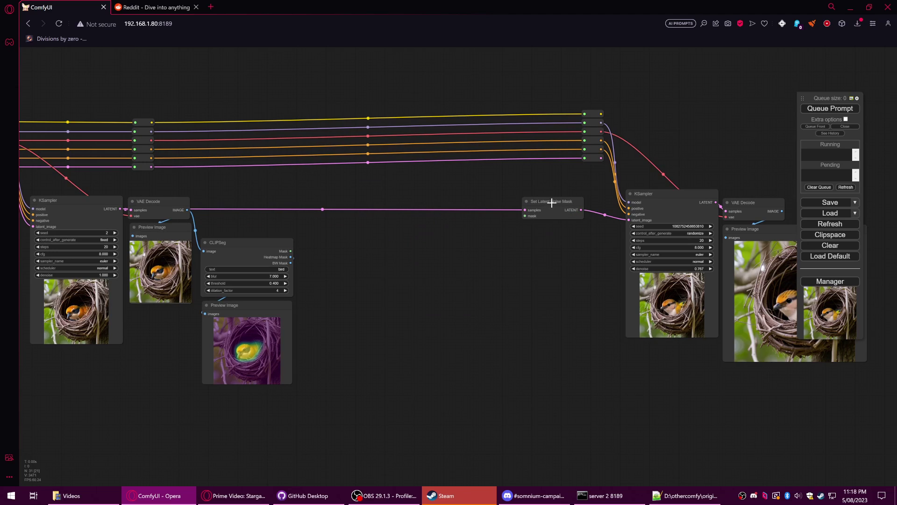
drag(291, 251, 361, 235)
right_click(345, 244)
drag(523, 198, 536, 275)
scroll(357, 188, down, 3)
drag(541, 134, 417, 187)
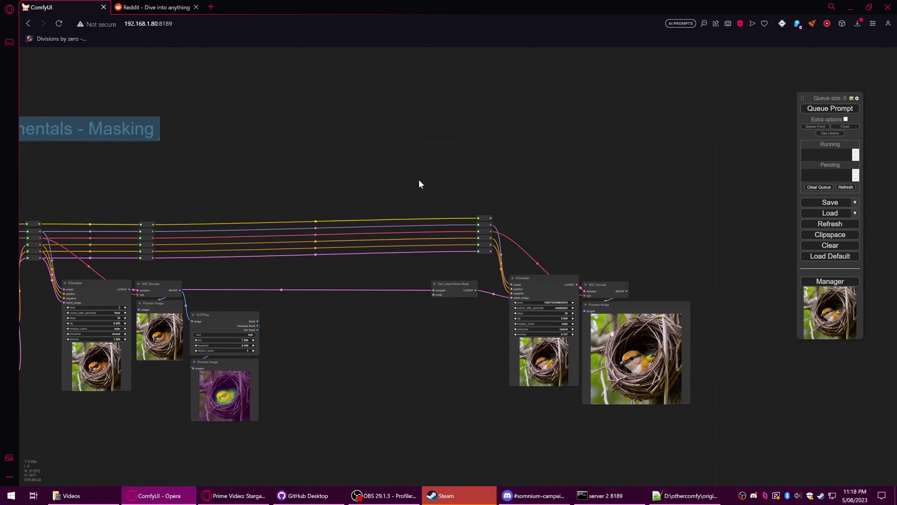
scroll(417, 187, up, 4)
Add a CLIP Text Encode (Prompt) node and connect the CLIP line to it.
right_click(378, 174)
click(395, 176)
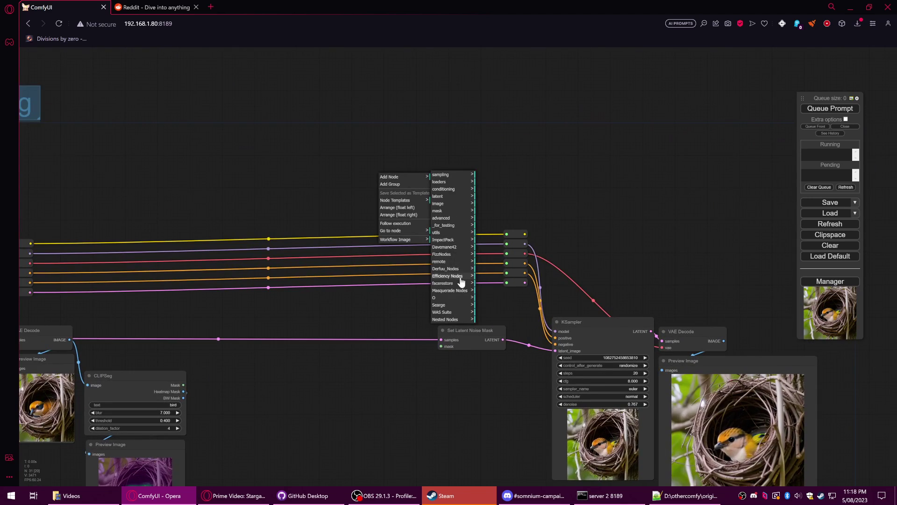
double_click(364, 159)
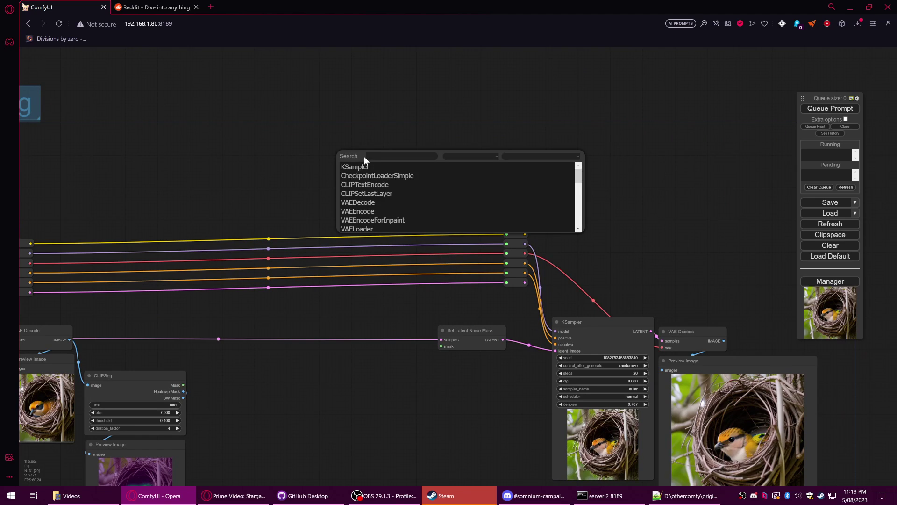
click(364, 184)
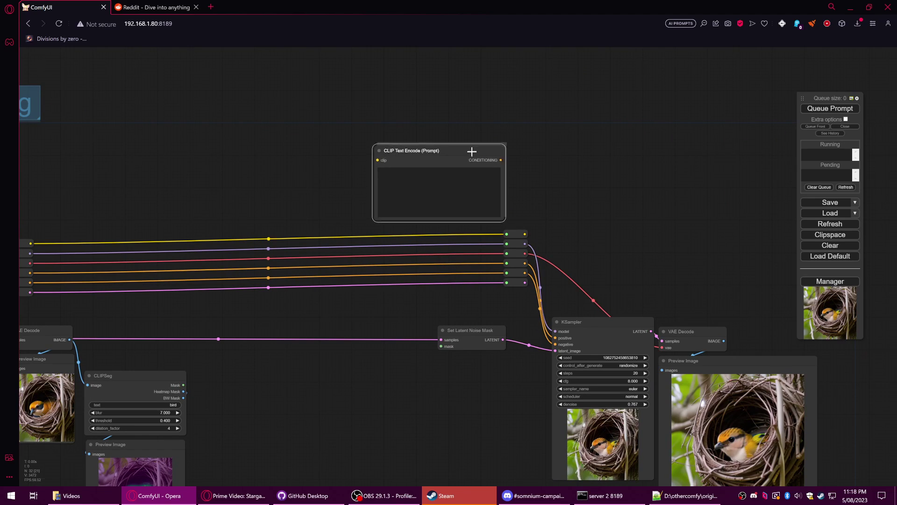
drag(475, 150, 572, 136)
mouse_move(513, 234)
mouse_down()
mouse_move(367, 233)
mouse_move(475, 147)
mouse_up()
Route the new prompt to the second sampler's positive input, reading 'A tiny cute dragon in a nest'.
scroll(241, 203, down, 3)
mouse_move(241, 204)
mouse_down()
mouse_move(445, 187)
mouse_move(220, 201)
mouse_up()
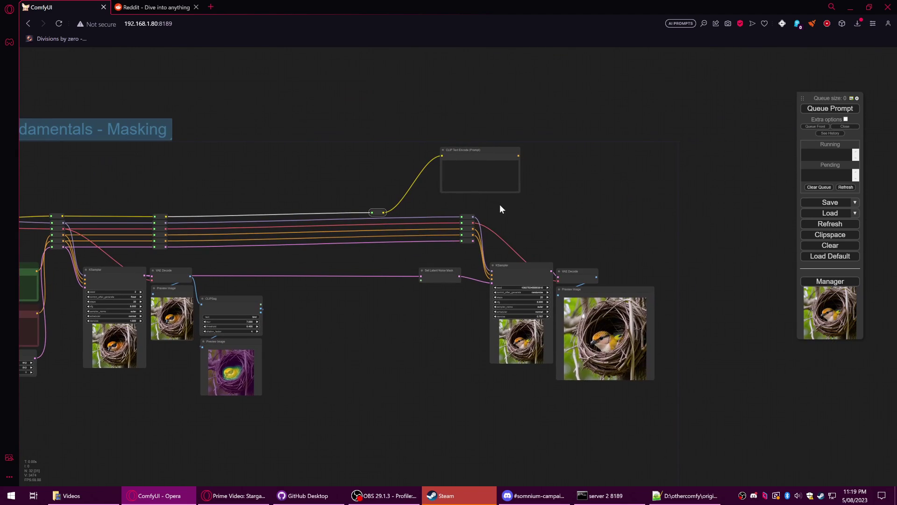
scroll(464, 210, up, 2)
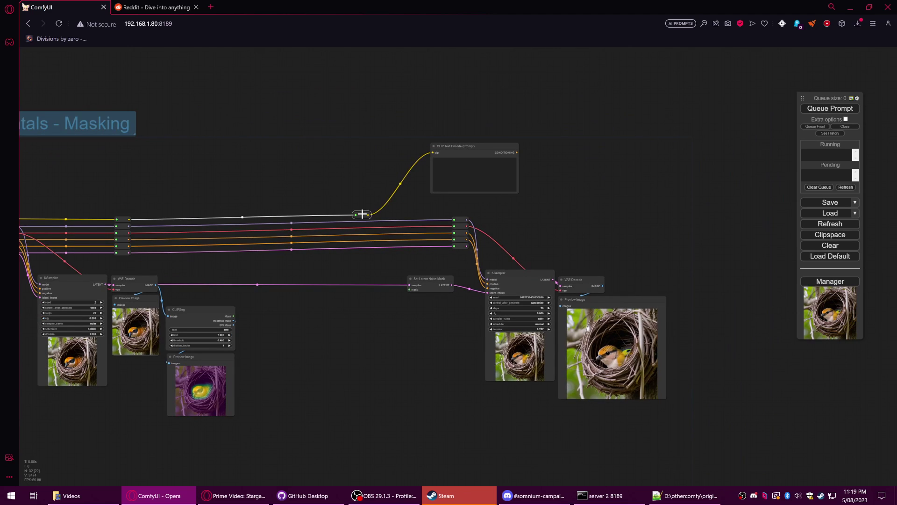
drag(362, 214, 313, 211)
drag(469, 151, 378, 164)
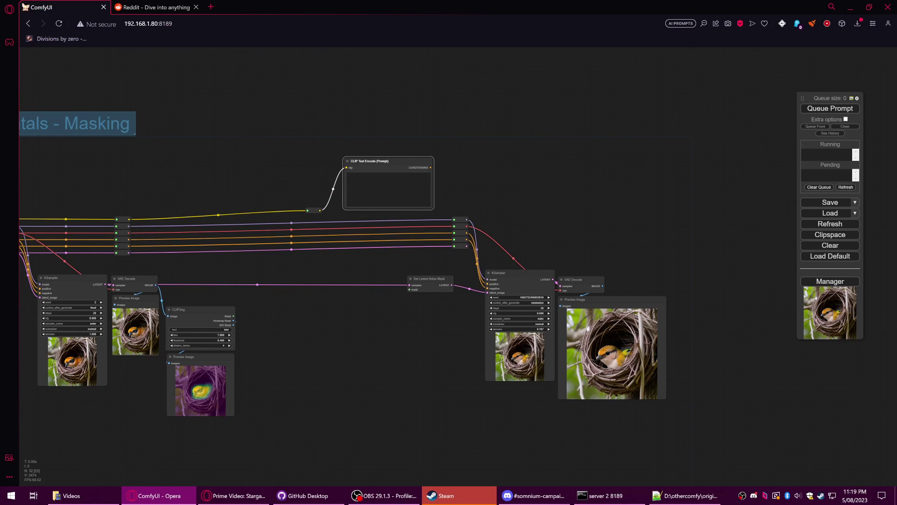
scroll(441, 192, up, 5)
drag(410, 134, 452, 250)
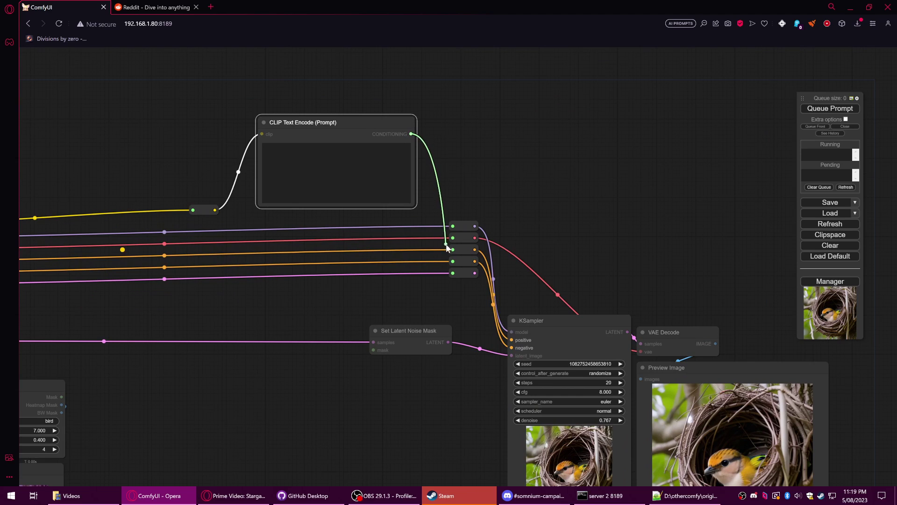
scroll(421, 227, down, 3)
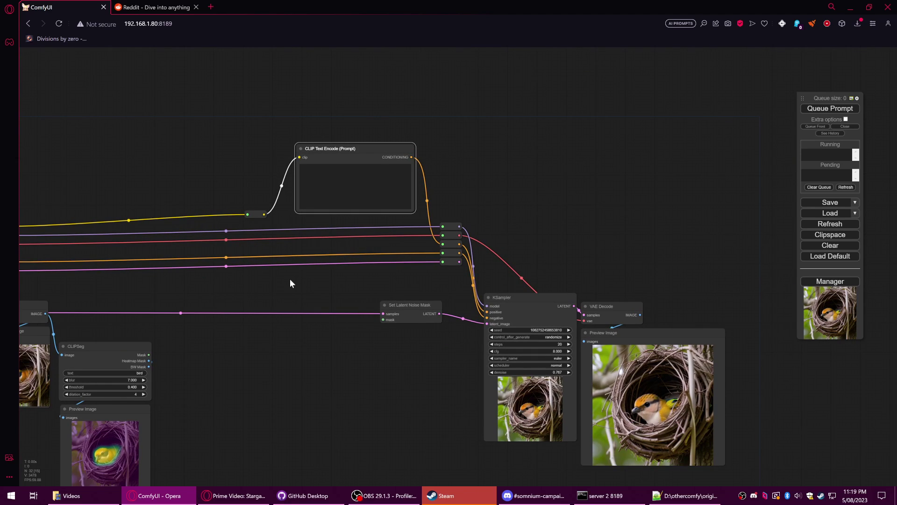
drag(399, 221, 464, 217)
click(420, 180)
text(a tiny cute dragon in a nest)
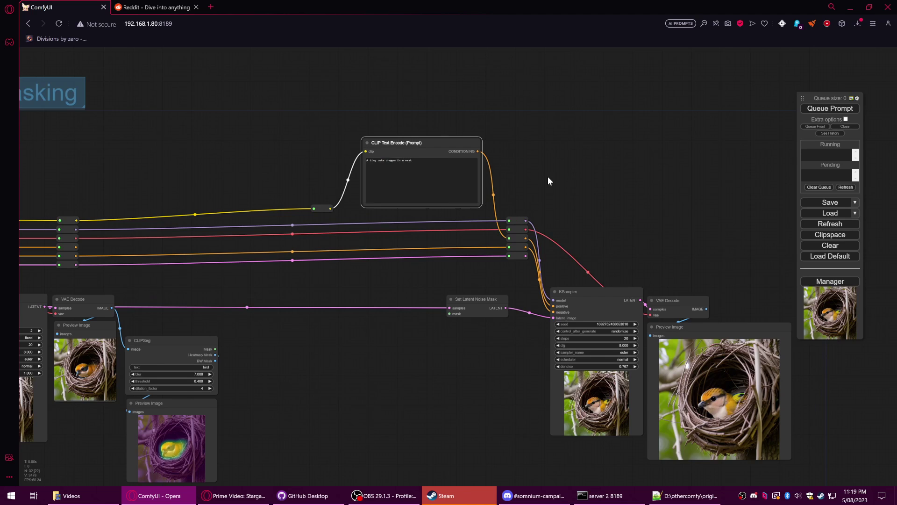
Reconnect the CLIPSeg Mask to Set Latent Noise Mask and render the dragon prompt.
drag(548, 176, 535, 135)
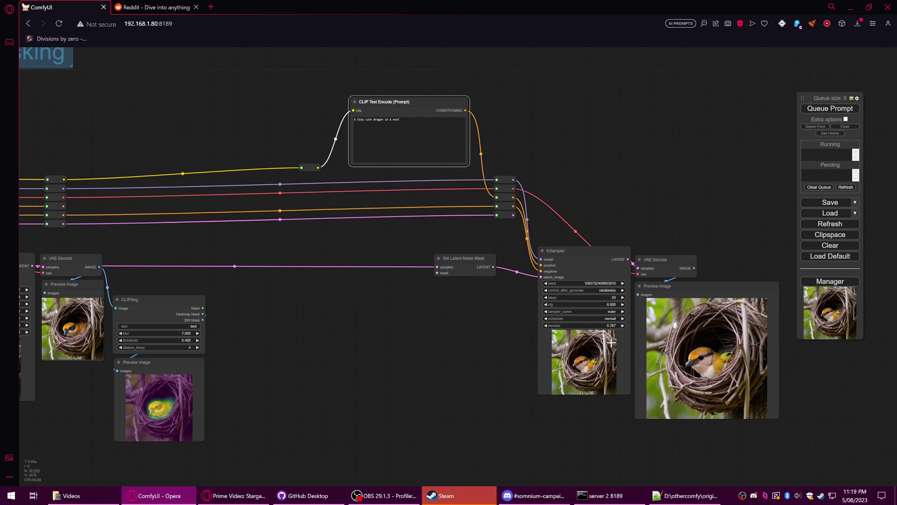
drag(440, 340, 468, 318)
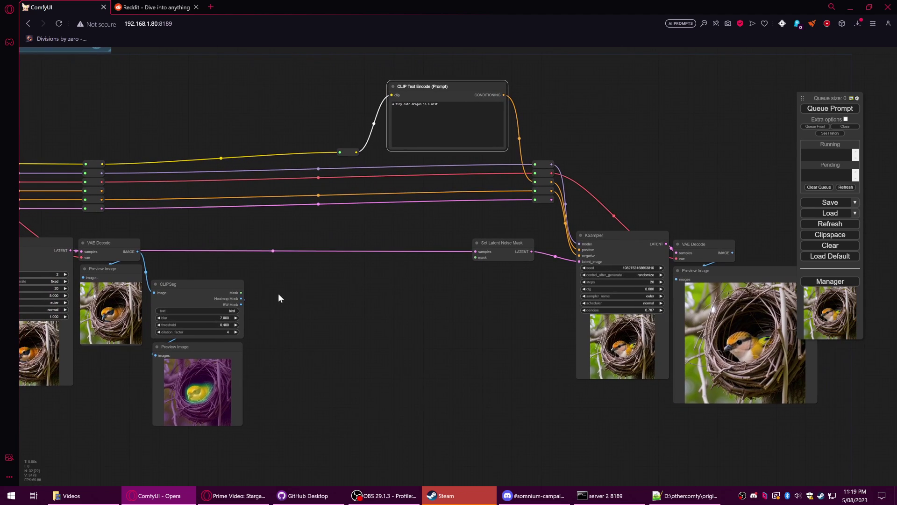
drag(243, 293, 475, 257)
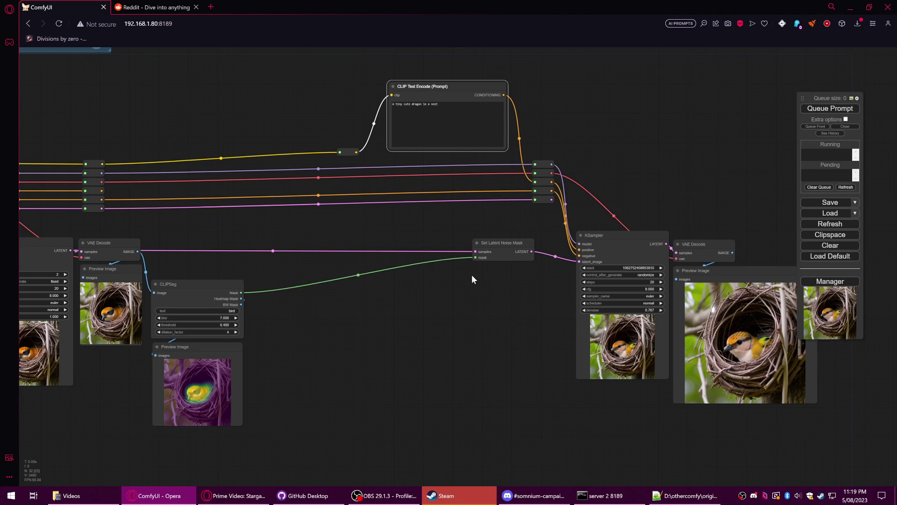
drag(495, 340, 482, 339)
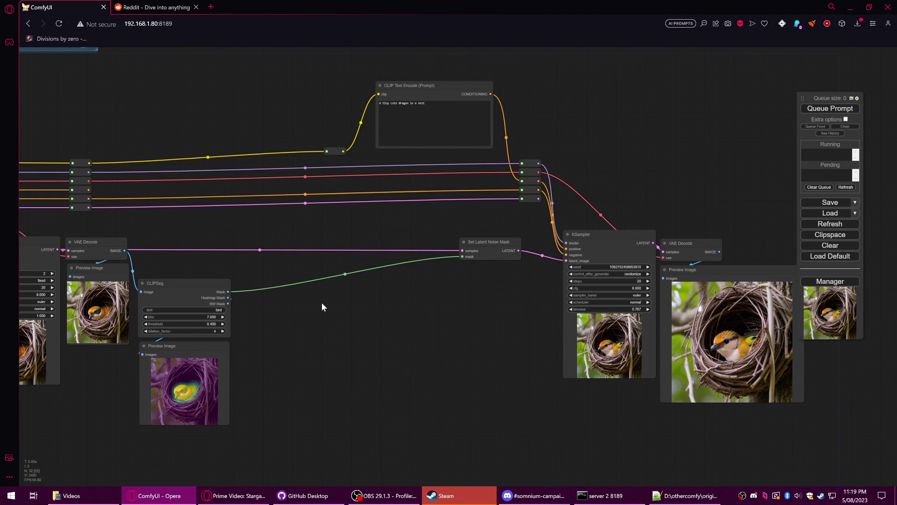
scroll(504, 298, down, 1)
click(829, 109)
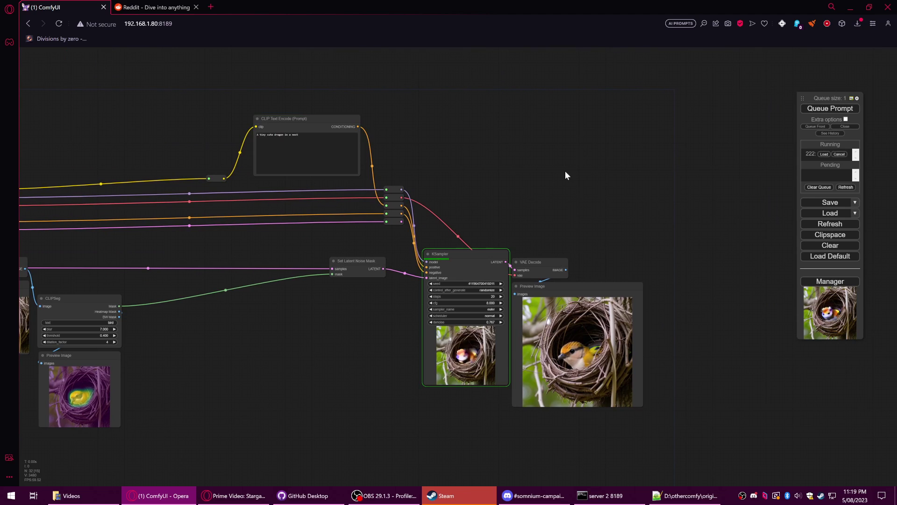
Render more variations, then raise KSampler denoise to 0.880 and render again.
scroll(469, 367, up, 7)
scroll(476, 358, up, 5)
scroll(545, 429, down, 1)
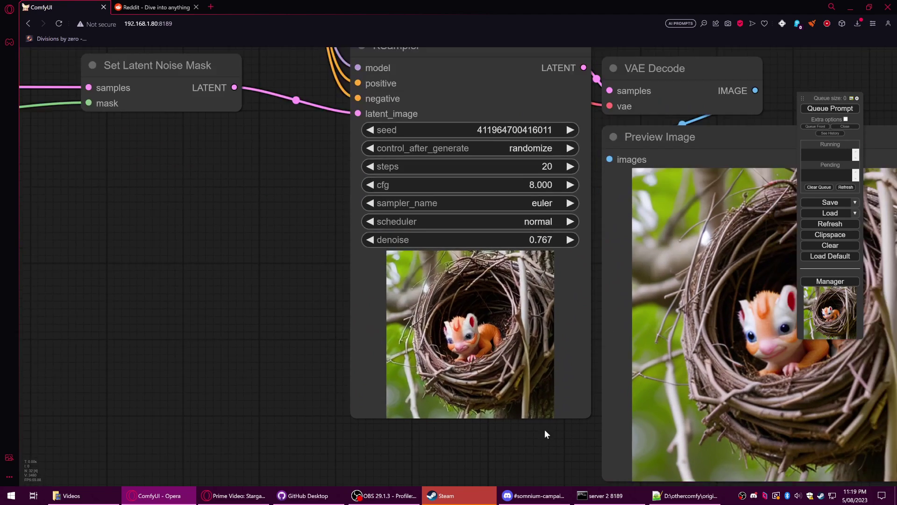
drag(539, 450, 356, 402)
scroll(669, 260, down, 1)
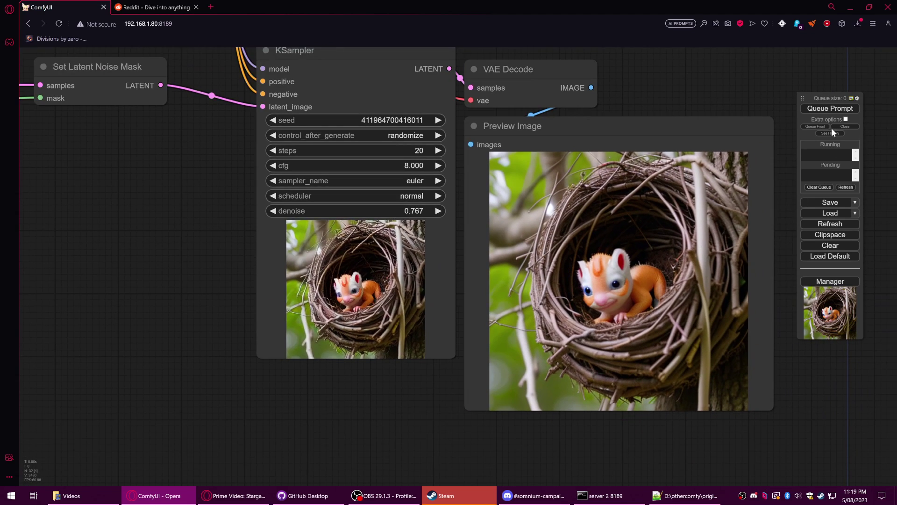
click(830, 108)
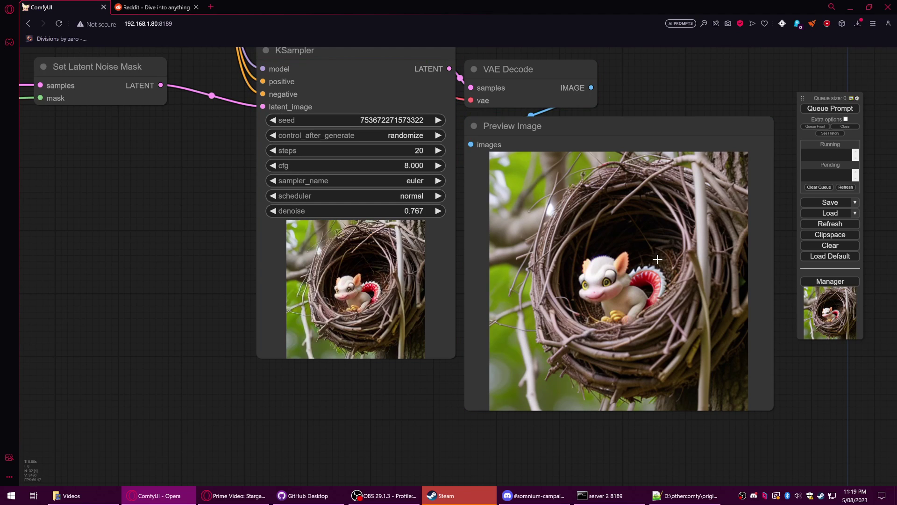
scroll(601, 286, down, 2)
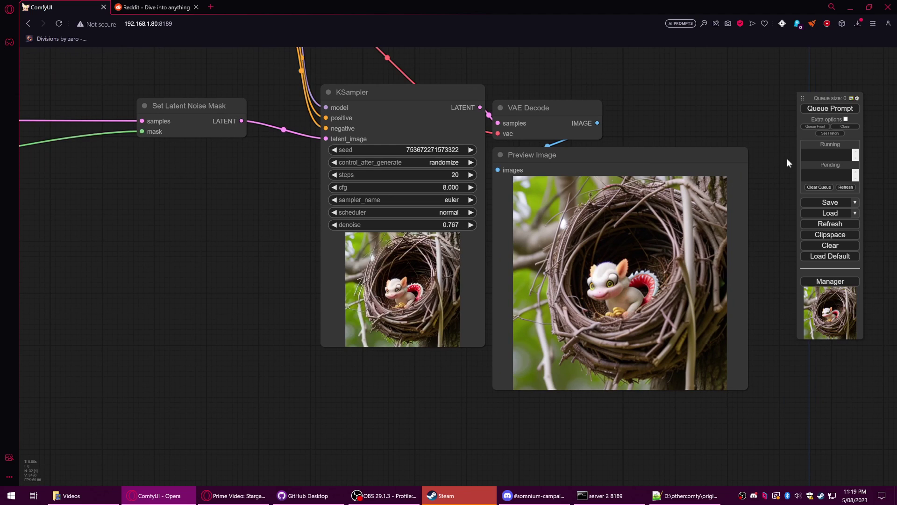
click(841, 109)
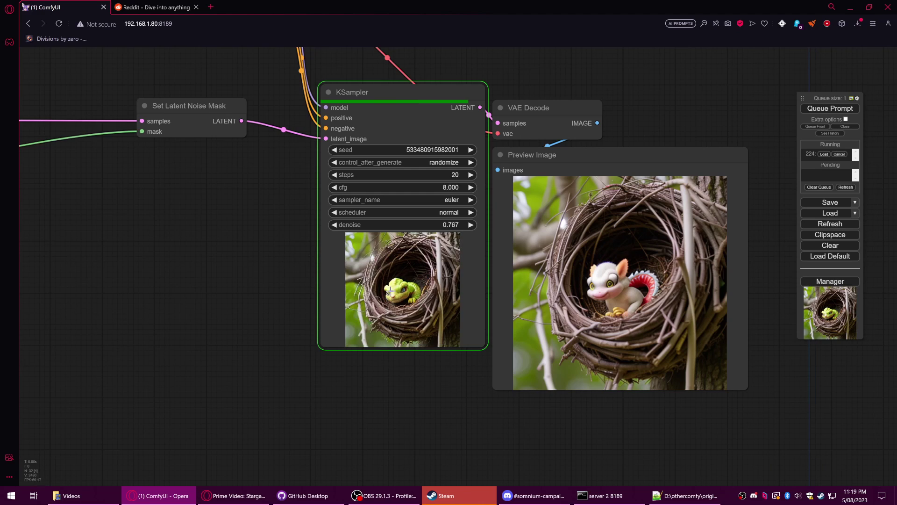
drag(439, 228, 444, 228)
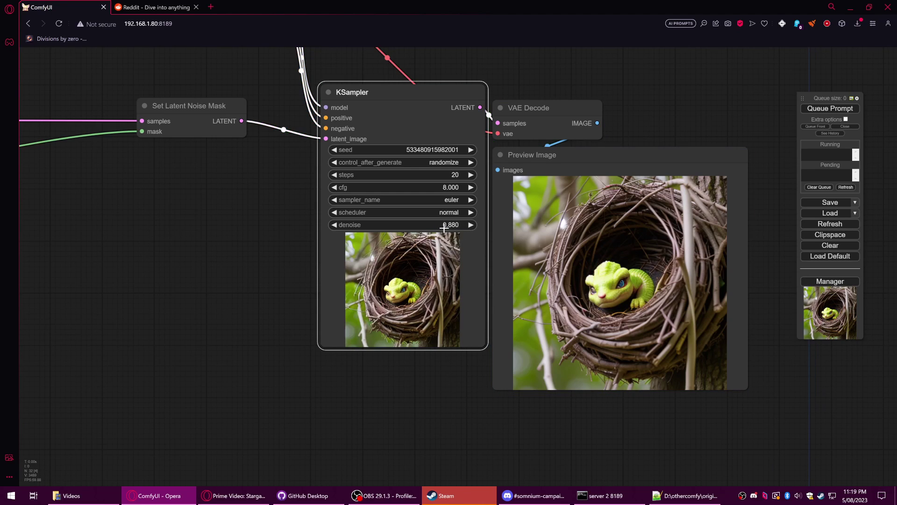
click(830, 108)
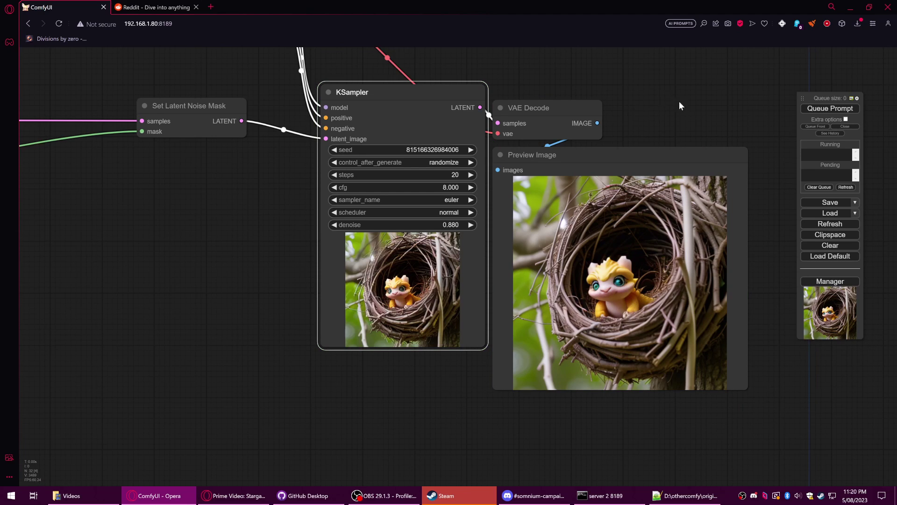
Navigate to the CLIPSeg node holding the 'bird' target and select it.
drag(479, 86, 628, 163)
scroll(420, 301, down, 5)
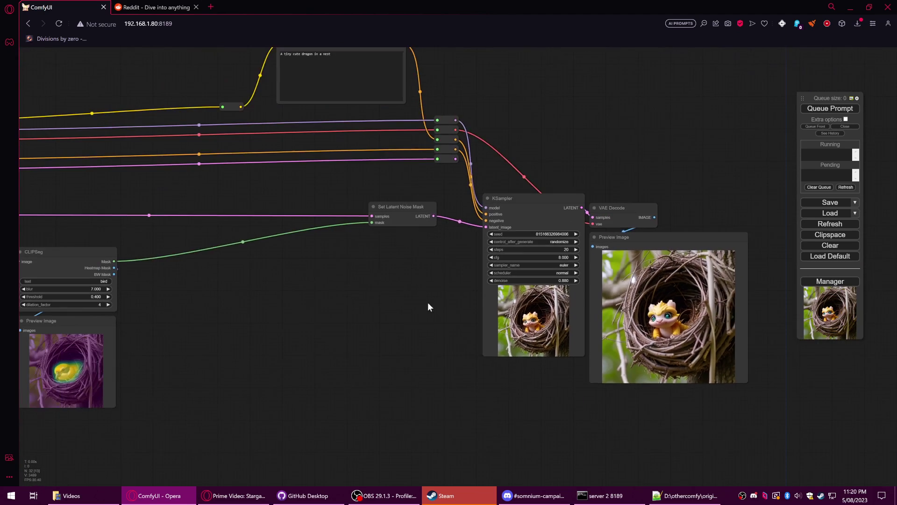
drag(460, 120, 454, 92)
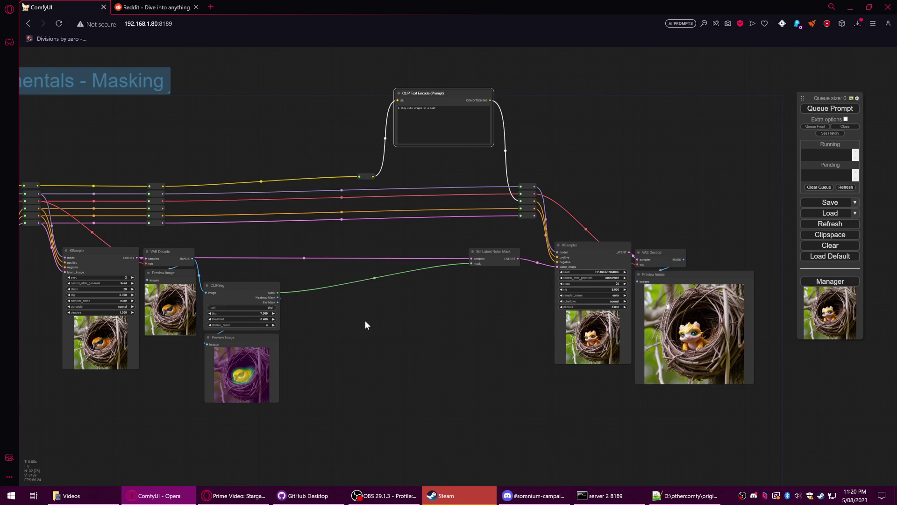
scroll(279, 305, up, 1)
scroll(310, 326, up, 2)
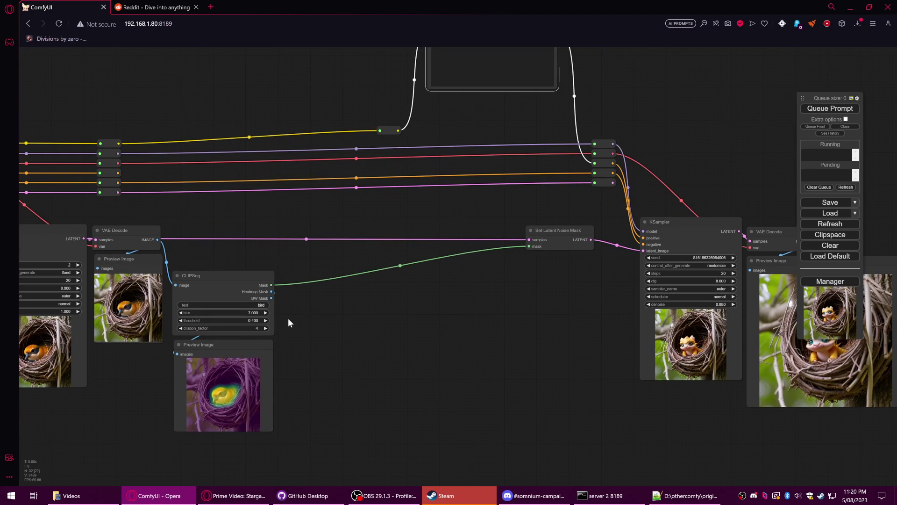
click(209, 281)
scroll(420, 330, down, 3)
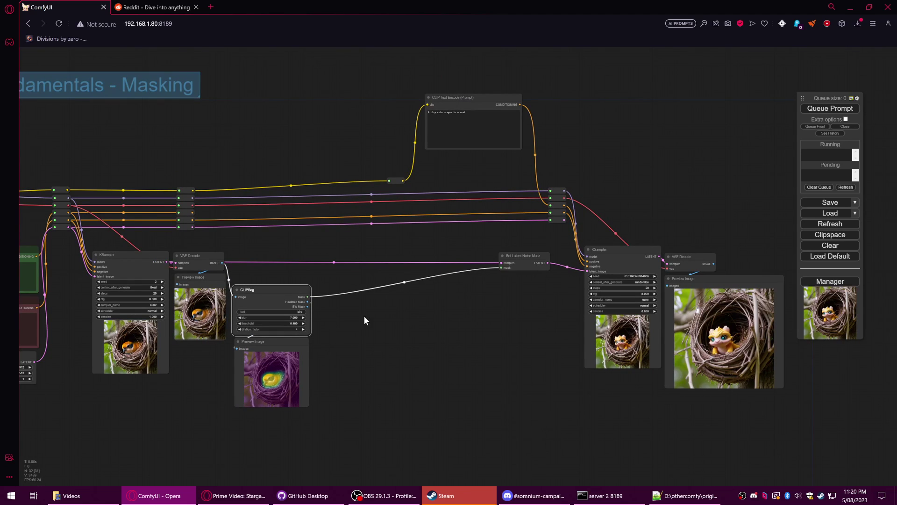
Set the CLIPSeg target to 'background' and render with that mask.
scroll(275, 311, up, 3)
scroll(275, 311, up, 4)
click(275, 310)
text(back)
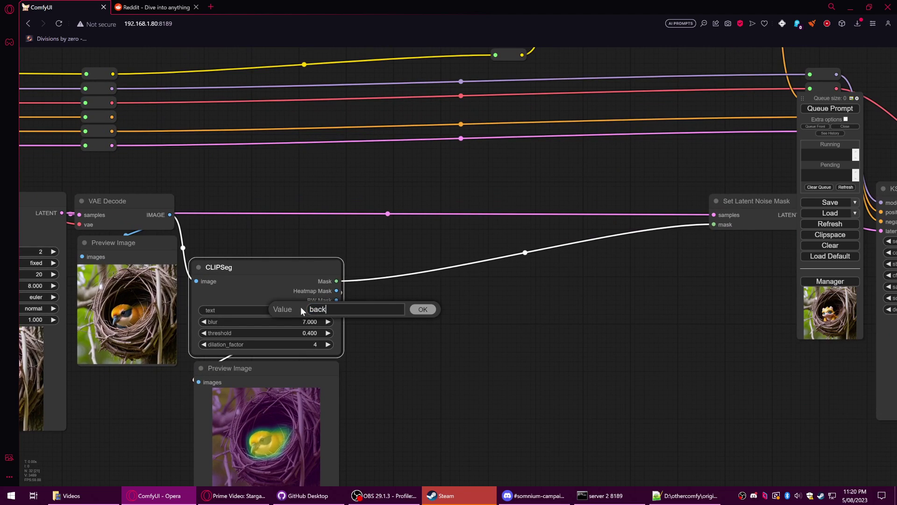
text(ground)
key(Return)
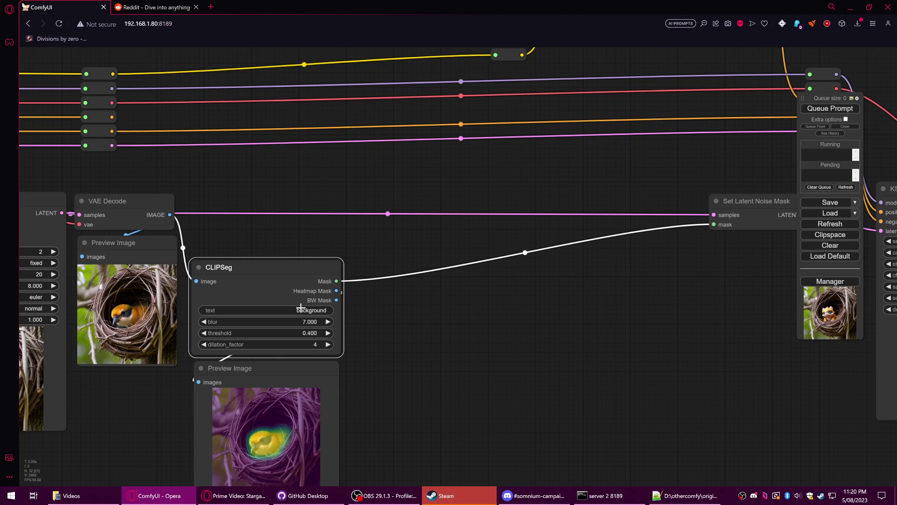
scroll(527, 338, down, 1)
scroll(527, 337, down, 1)
key(ctrl+Return)
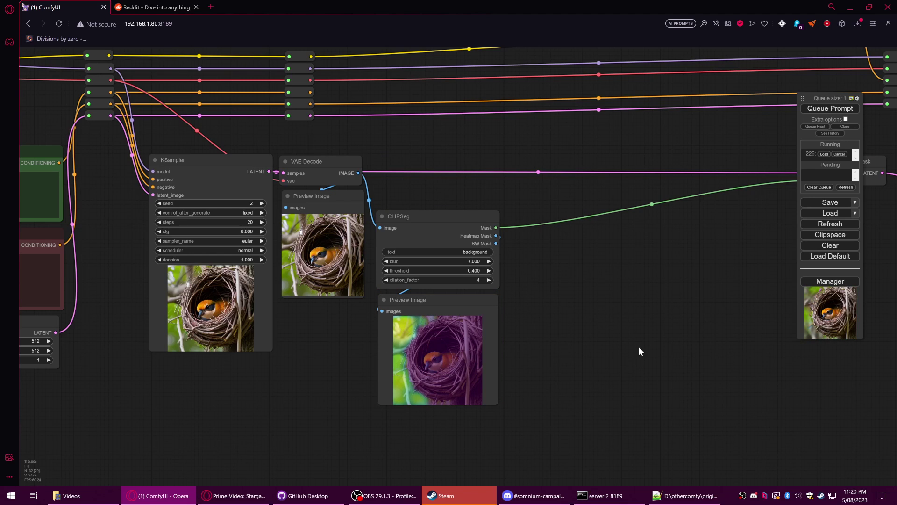
Change the CLIPSeg target to 'nest' and render with the nest mask.
scroll(638, 347, down, 1)
scroll(621, 358, down, 1)
mouse_move(621, 358)
mouse_down()
mouse_move(514, 345)
mouse_move(477, 324)
mouse_up()
scroll(477, 324, up, 1)
scroll(483, 313, up, 1)
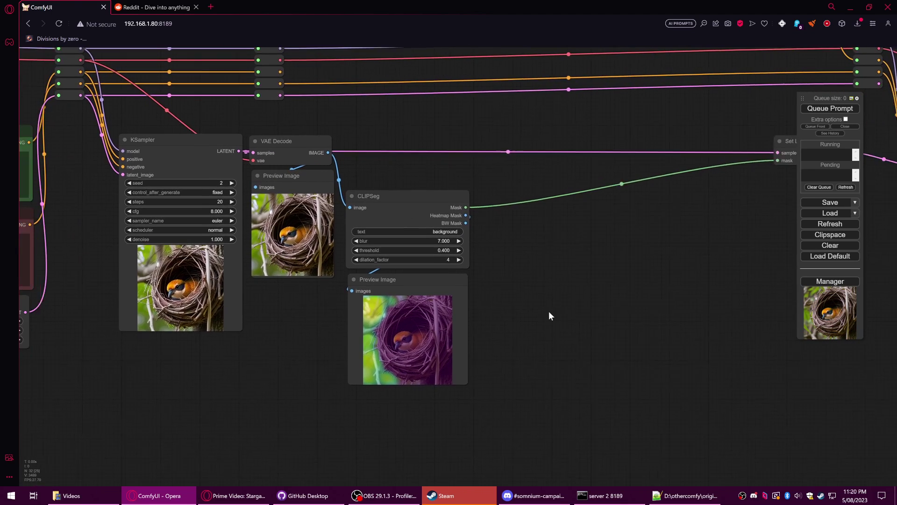
scroll(548, 314, up, 1)
click(441, 236)
key(ctrl+a)
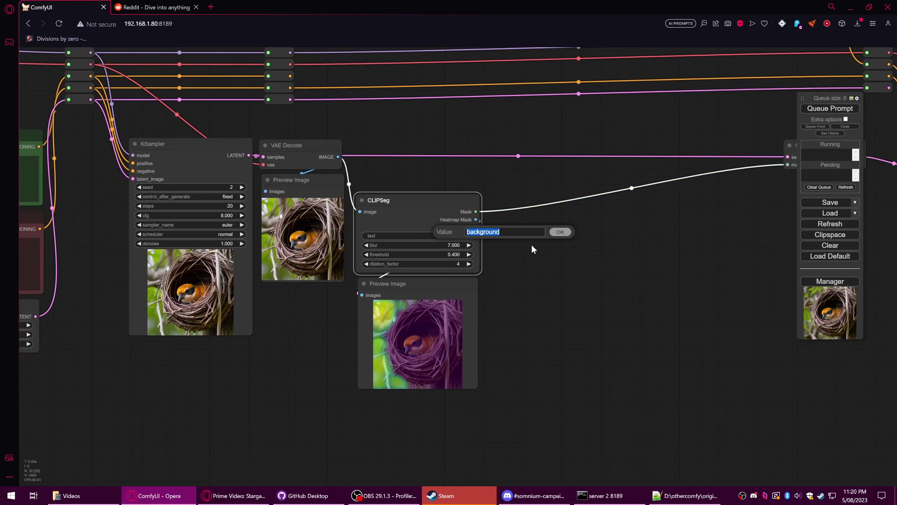
text(nest)
click(560, 231)
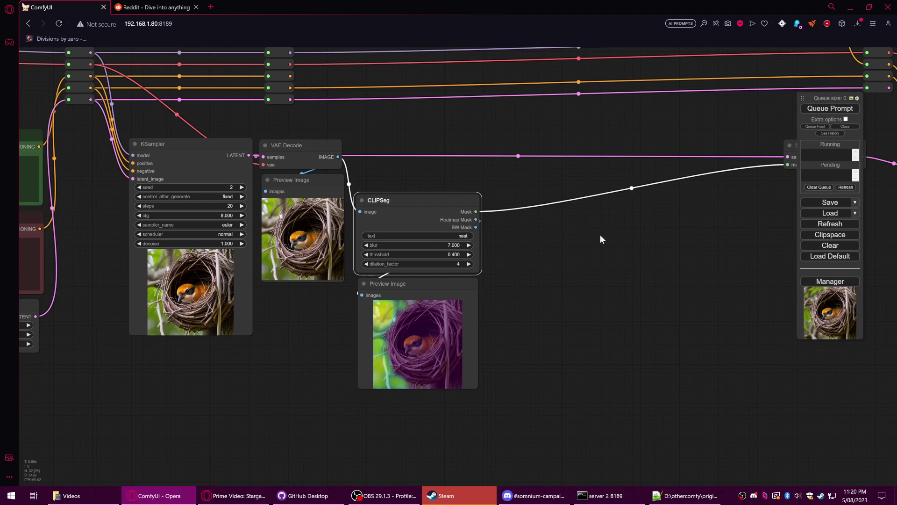
click(820, 109)
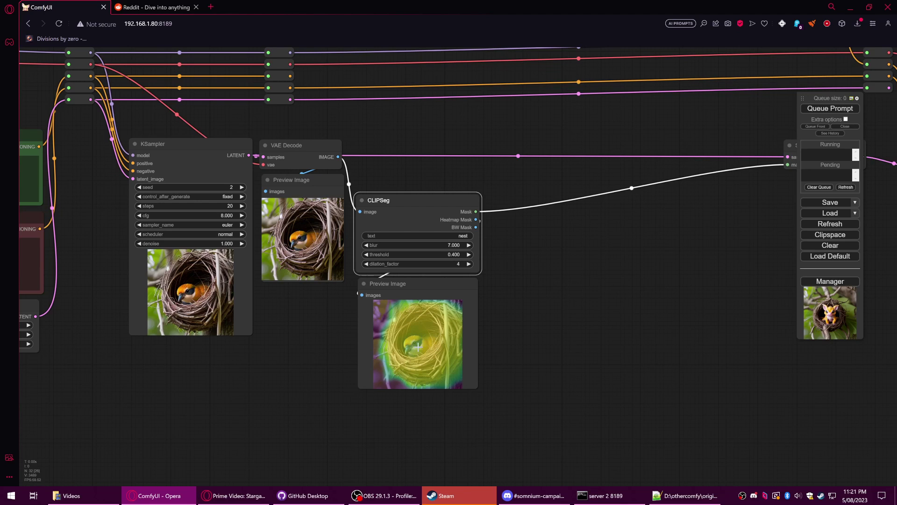
Zoom out and back in to inspect the final rendered creature.
scroll(596, 304, down, 3)
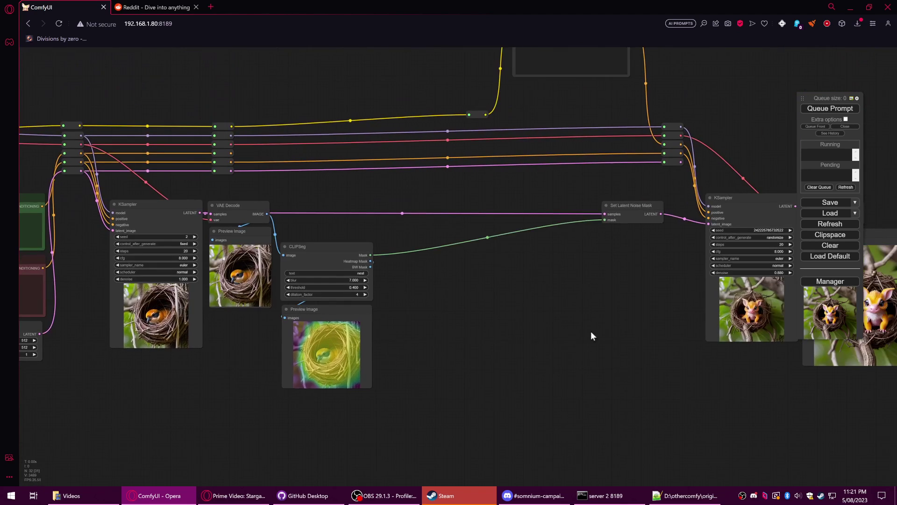
drag(596, 331, 445, 341)
scroll(444, 341, up, 2)
scroll(441, 310, up, 3)
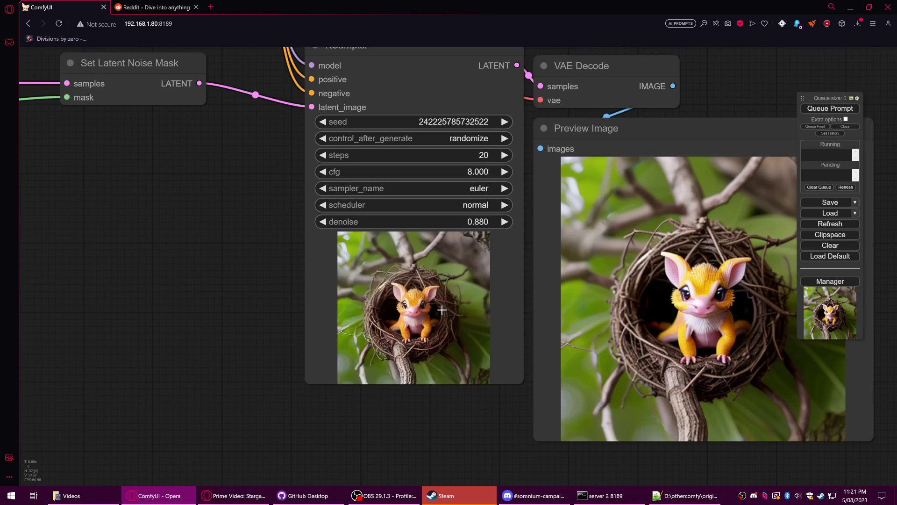
scroll(442, 309, down, 4)
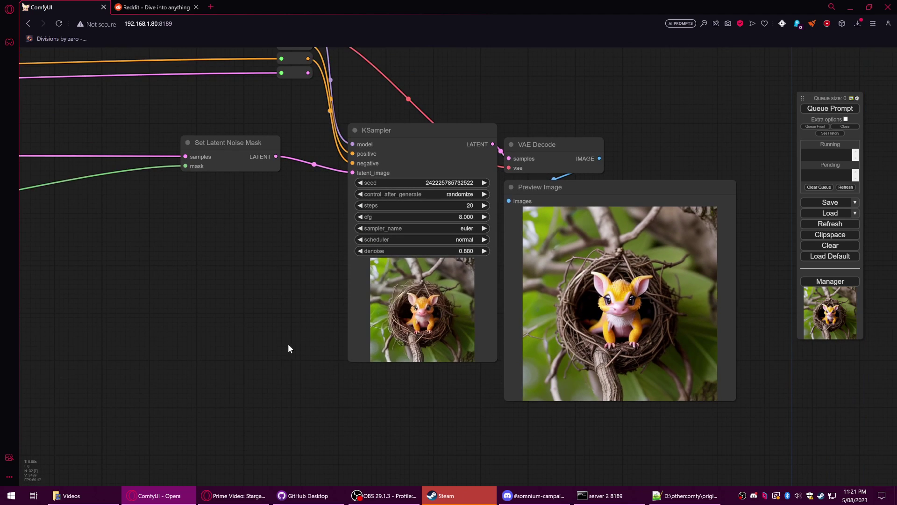
scroll(284, 348, down, 3)
Reposition the CLIPSeg mask Preview Image lower and right, beneath the CLIPSeg node.
mouse_move(285, 348)
mouse_down()
mouse_move(364, 351)
mouse_move(507, 311)
mouse_up()
scroll(507, 311, down, 2)
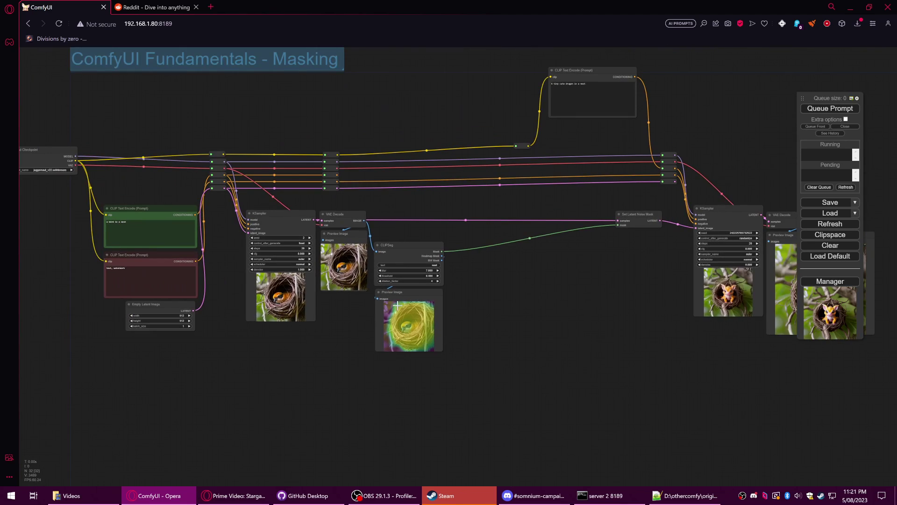
scroll(474, 360, down, 3)
scroll(518, 371, down, 1)
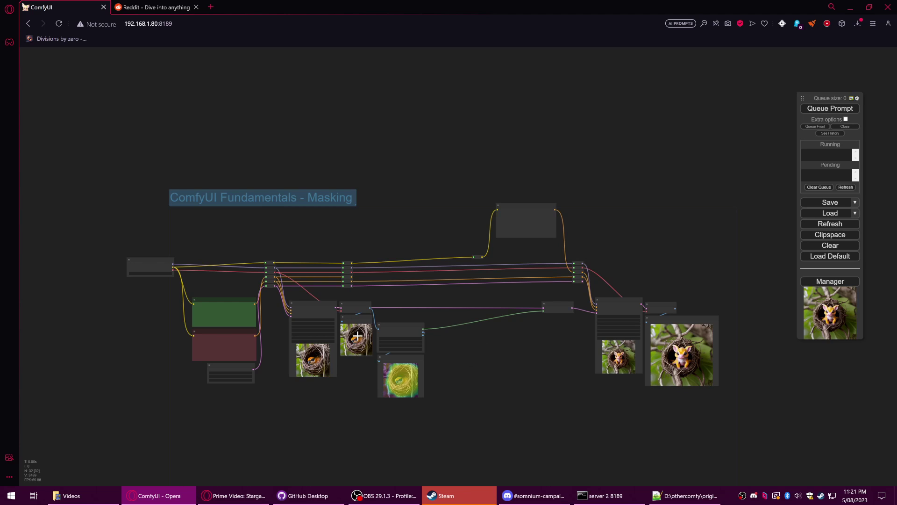
scroll(351, 324, up, 1)
scroll(345, 293, up, 2)
scroll(547, 301, up, 1)
scroll(484, 330, up, 2)
drag(483, 330, 376, 347)
drag(250, 306, 348, 324)
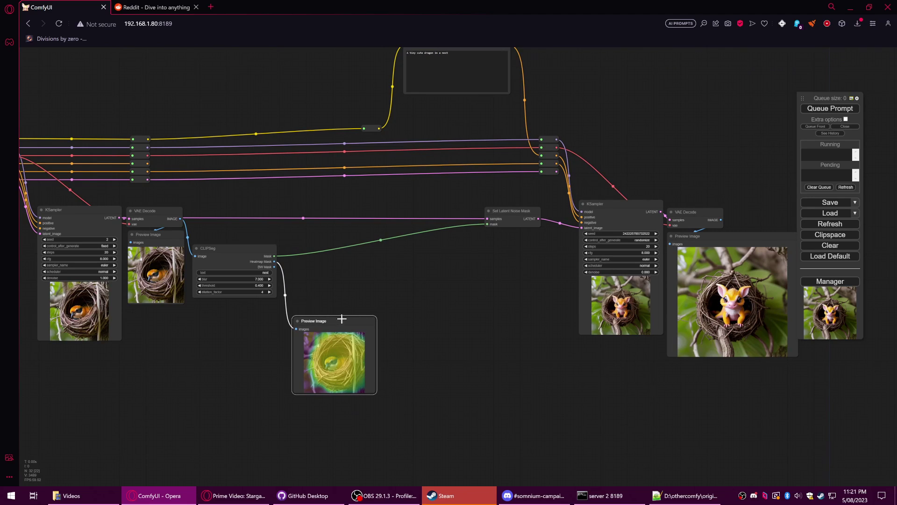
right_click(411, 268)
click(425, 270)
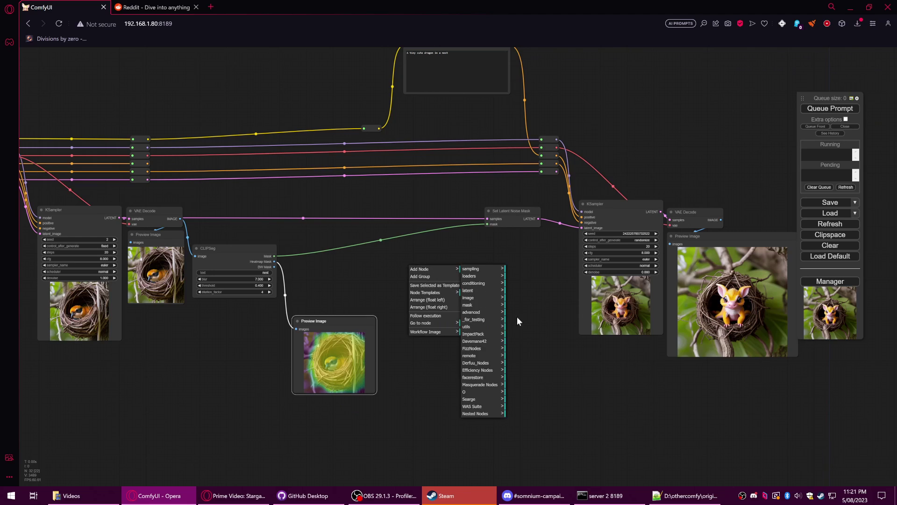
click(470, 385)
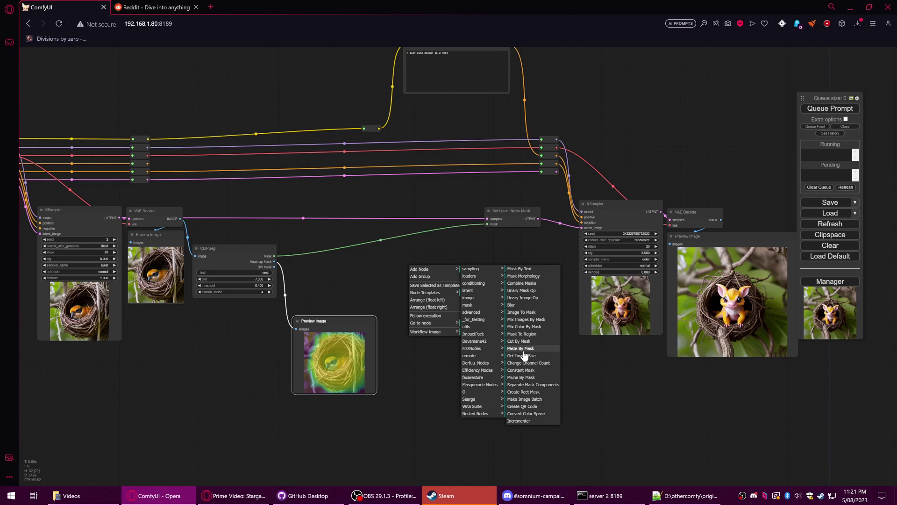
click(374, 294)
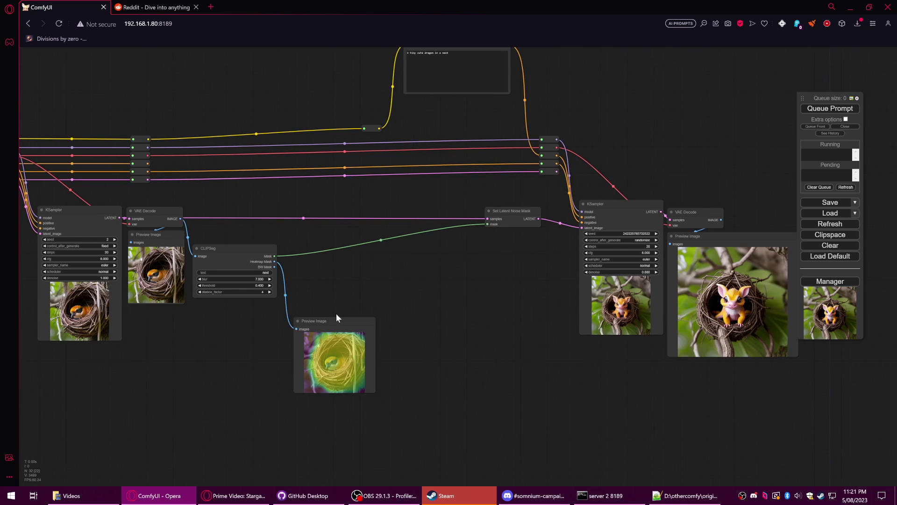
Pan and zoom across the workflow to inspect the result preview and left-side nodes.
scroll(376, 346, down, 2)
scroll(271, 261, up, 1)
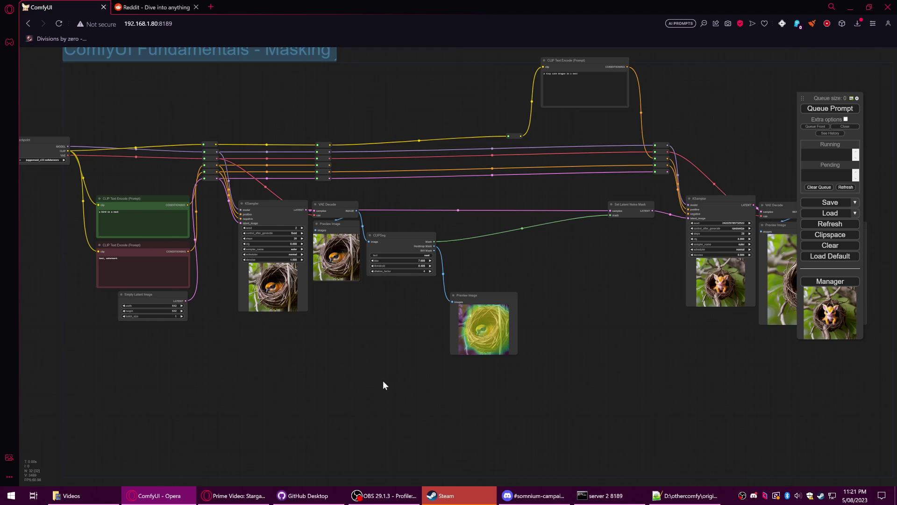
drag(382, 384, 290, 387)
drag(583, 253, 547, 338)
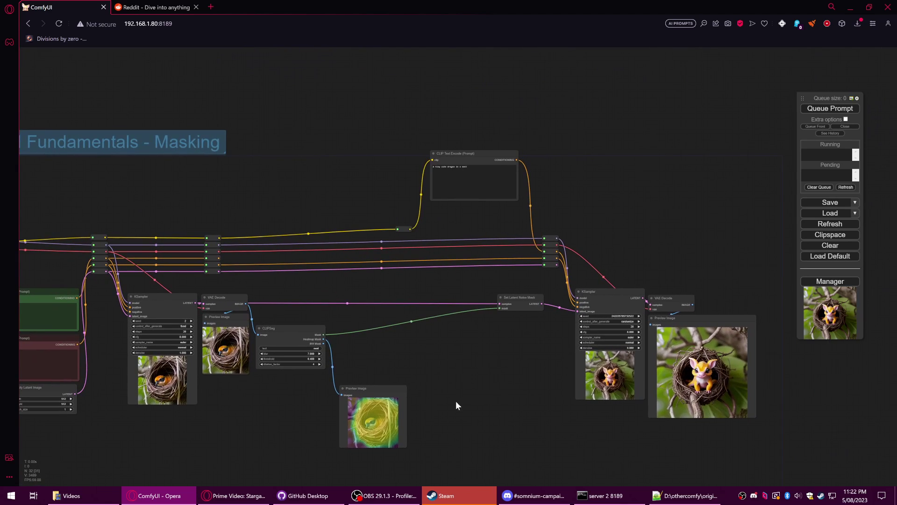
drag(456, 403, 564, 301)
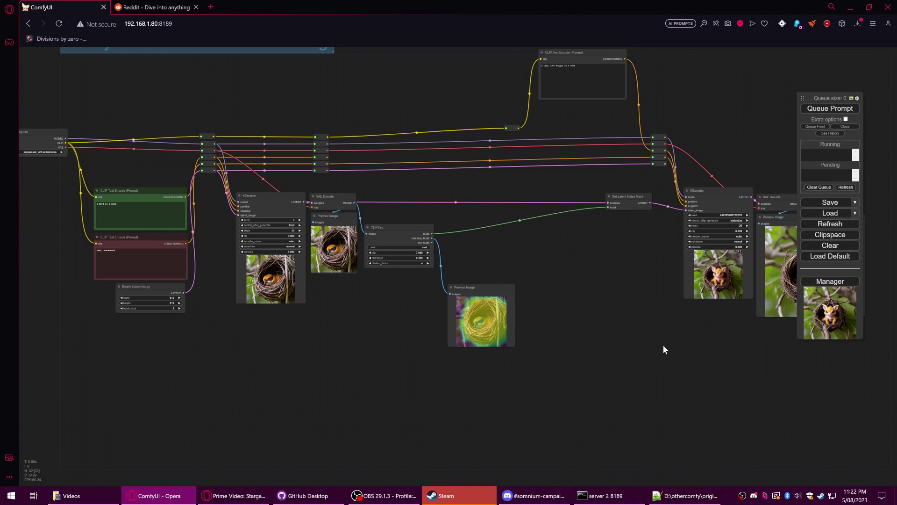
drag(581, 387, 495, 390)
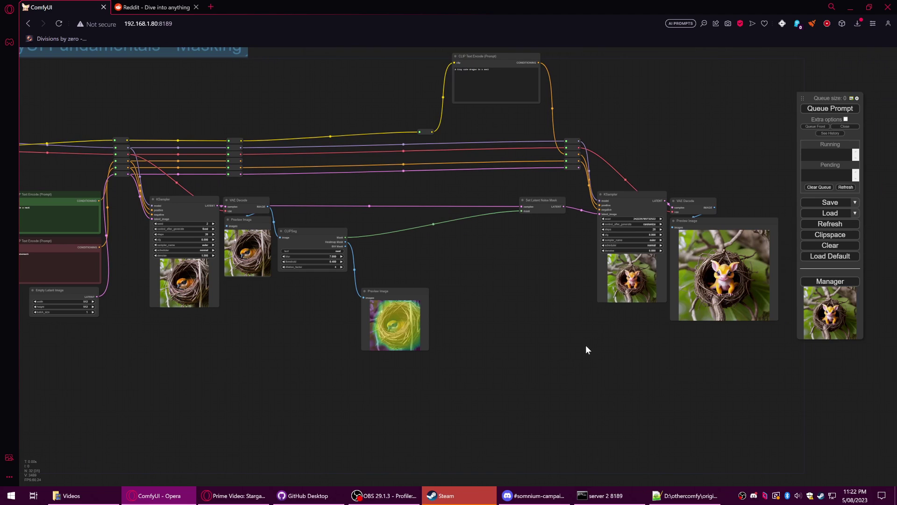
scroll(483, 335, down, 2)
scroll(561, 403, down, 1)
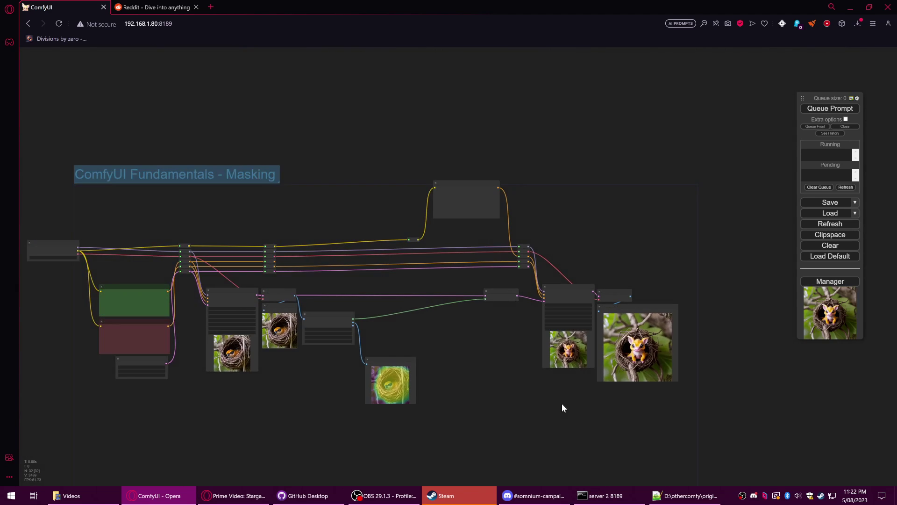
drag(218, 237, 510, 328)
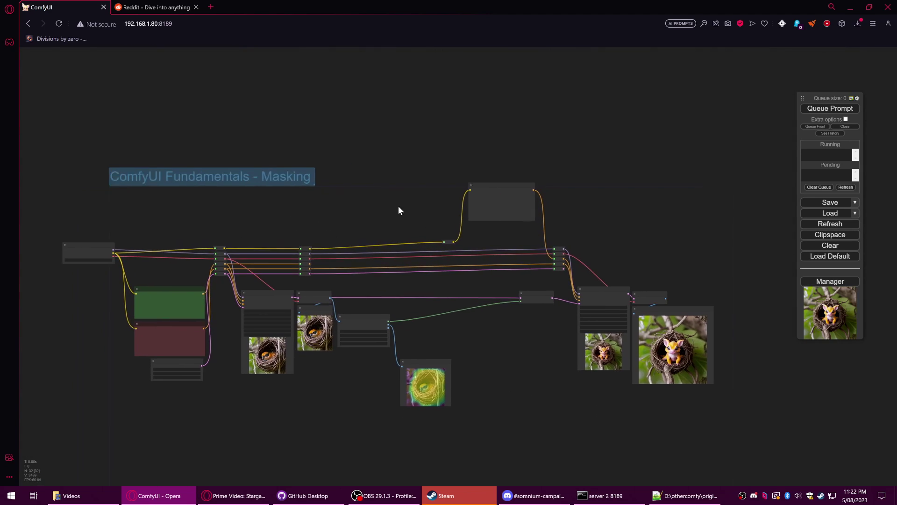
scroll(511, 327, up, 4)
scroll(503, 314, up, 1)
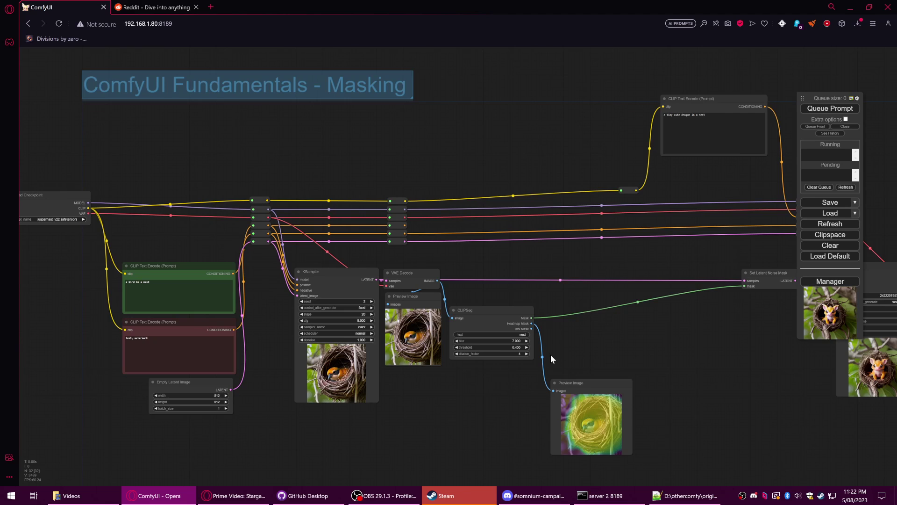
Place the mask Preview Image up beside CLIPSeg and reframe the workflow.
drag(563, 404, 563, 355)
scroll(562, 356, down, 3)
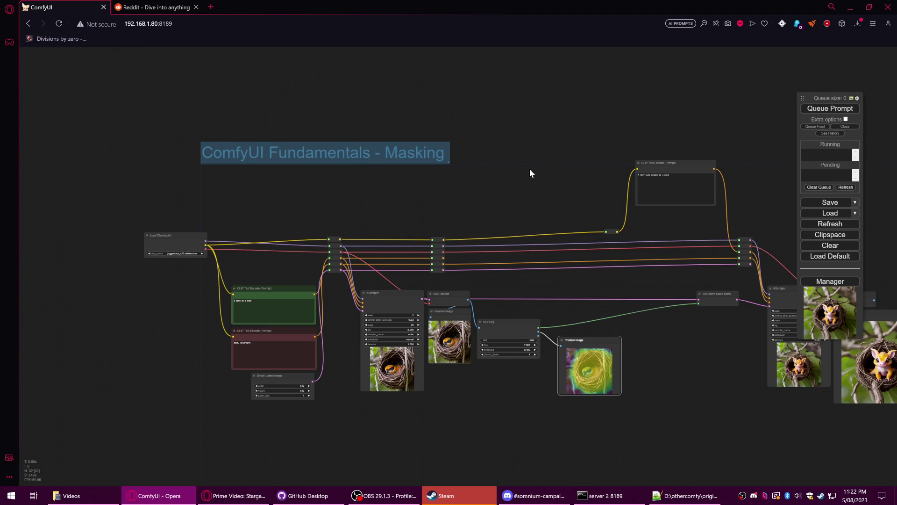
drag(577, 178, 506, 197)
drag(707, 204, 649, 210)
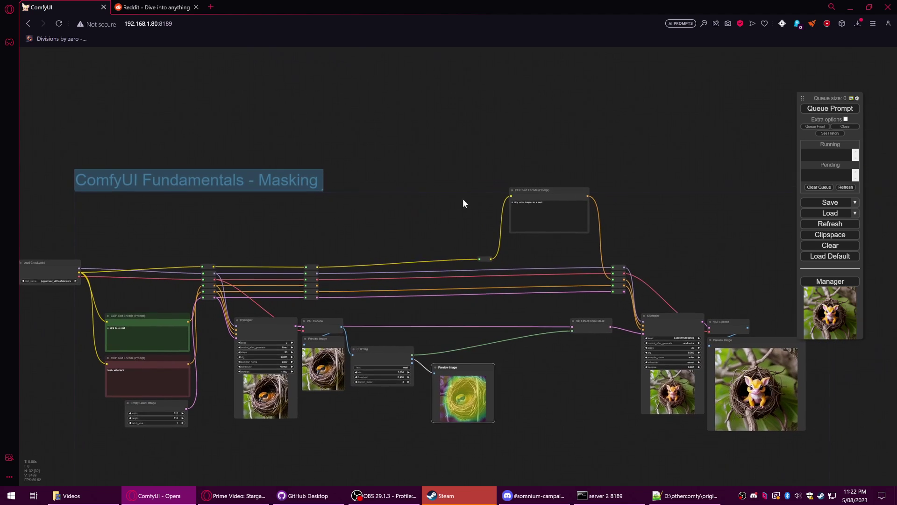
drag(446, 168, 515, 215)
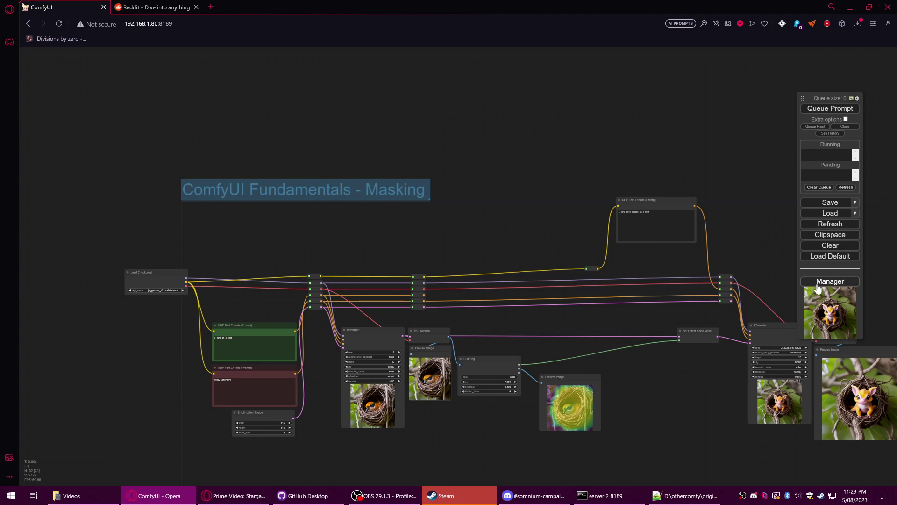
Search the Manager's custom node list for 'mask' to confirm Masquerade Nodes is installed.
click(817, 285)
click(446, 226)
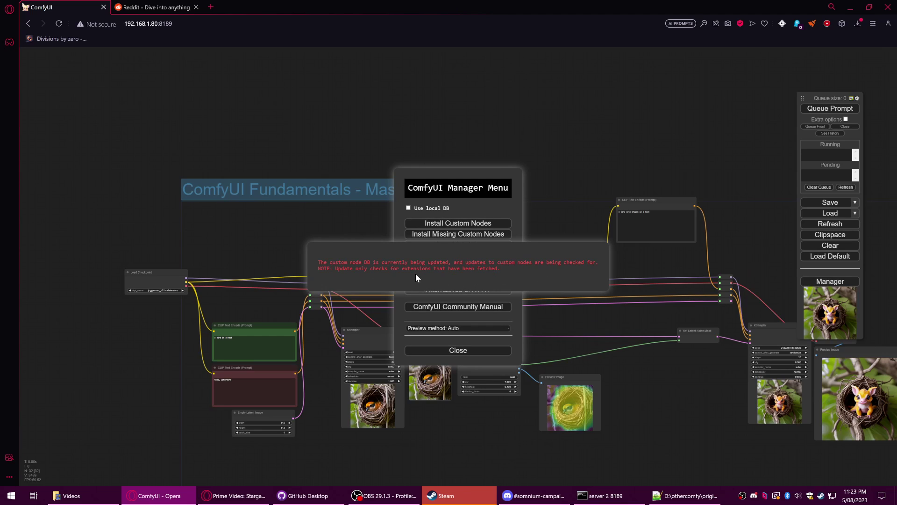
click(456, 227)
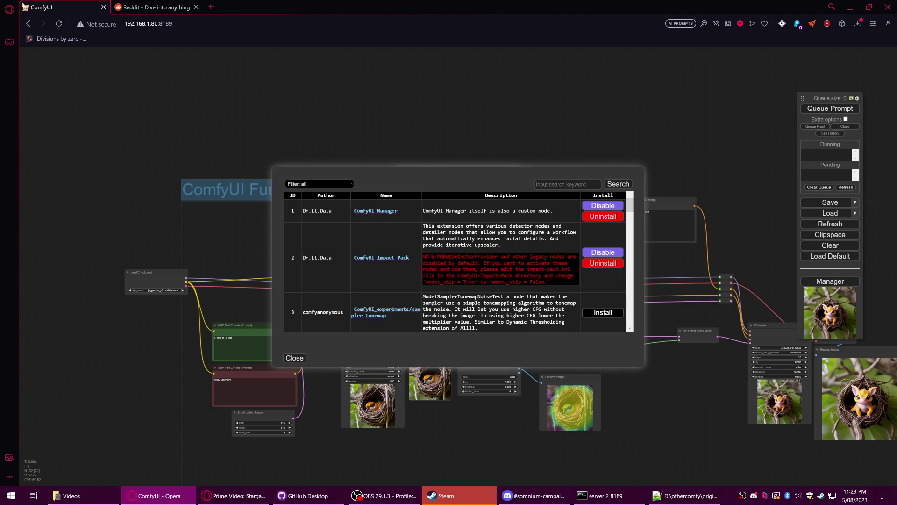
click(561, 184)
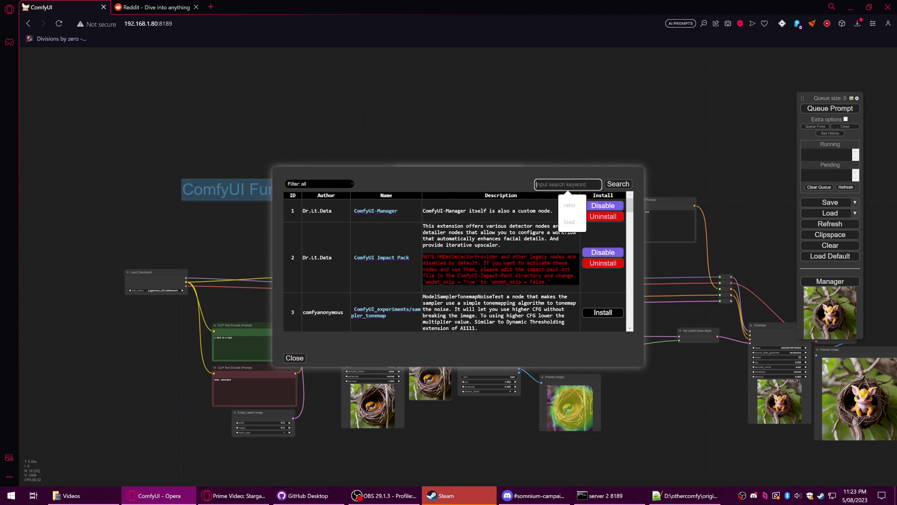
text(mask)
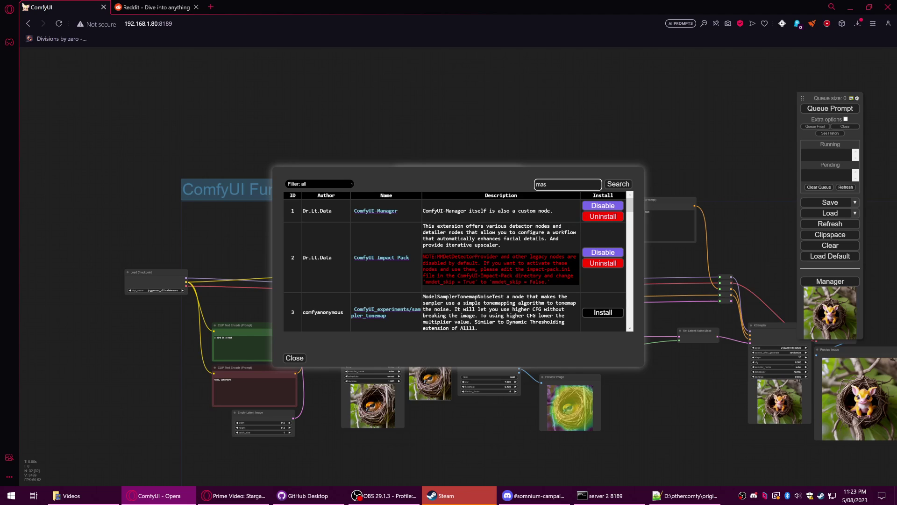
key(Return)
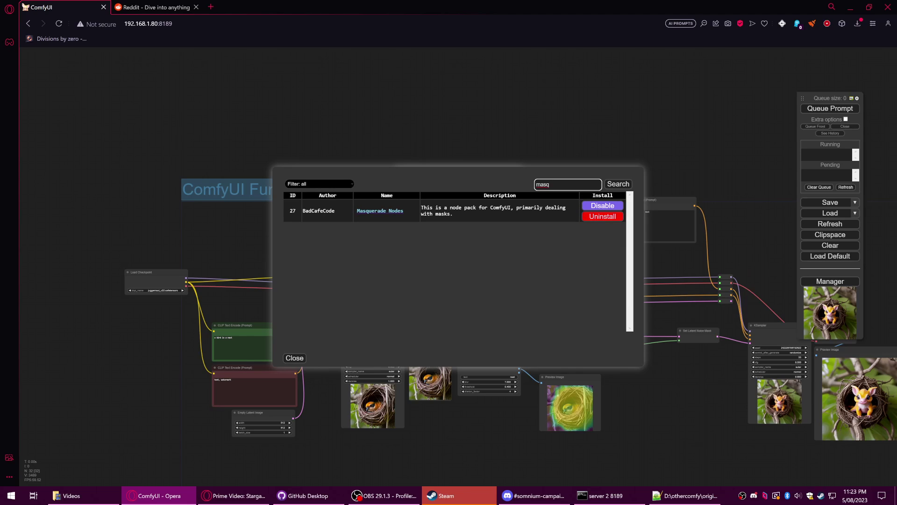
Search the list for 'clips' to confirm CLIPSeg is installed, then close the list.
key(ctrl+a)
text(clips)
key(Return)
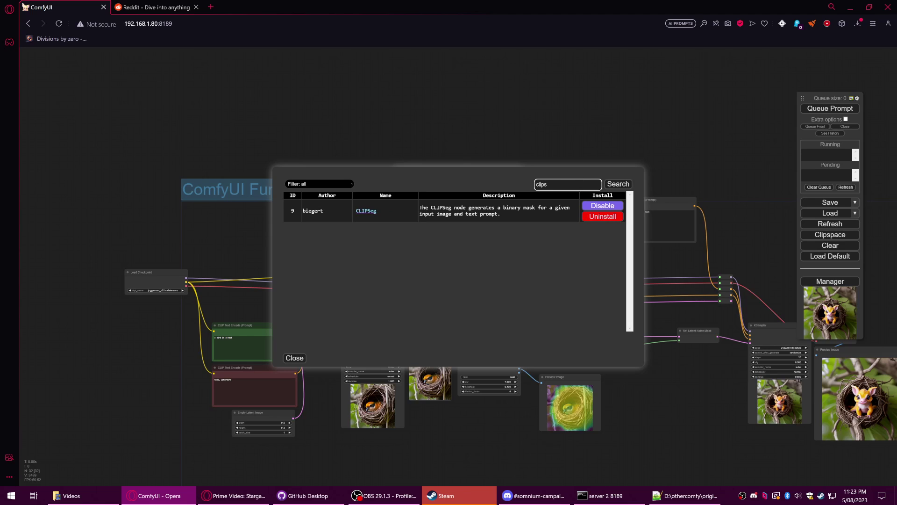
click(295, 361)
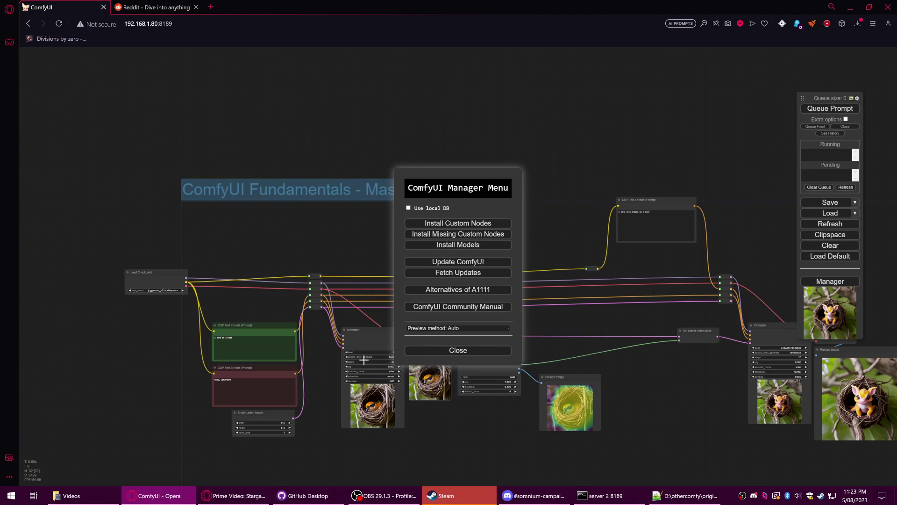
Dismiss the Manager and pan and zoom the canvas to frame the unchanged masking graph.
click(457, 350)
drag(585, 354, 488, 290)
scroll(557, 292, down, 2)
scroll(526, 286, down, 2)
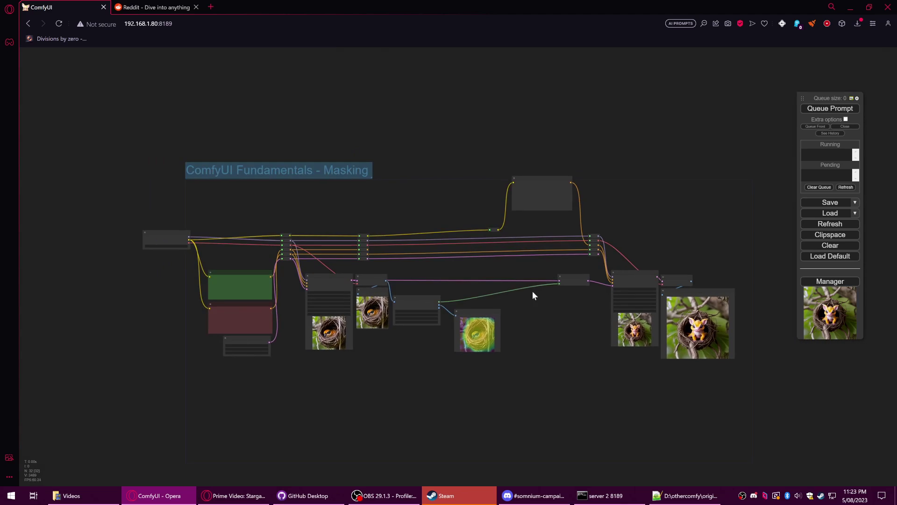
scroll(537, 311, up, 3)
scroll(529, 319, up, 2)
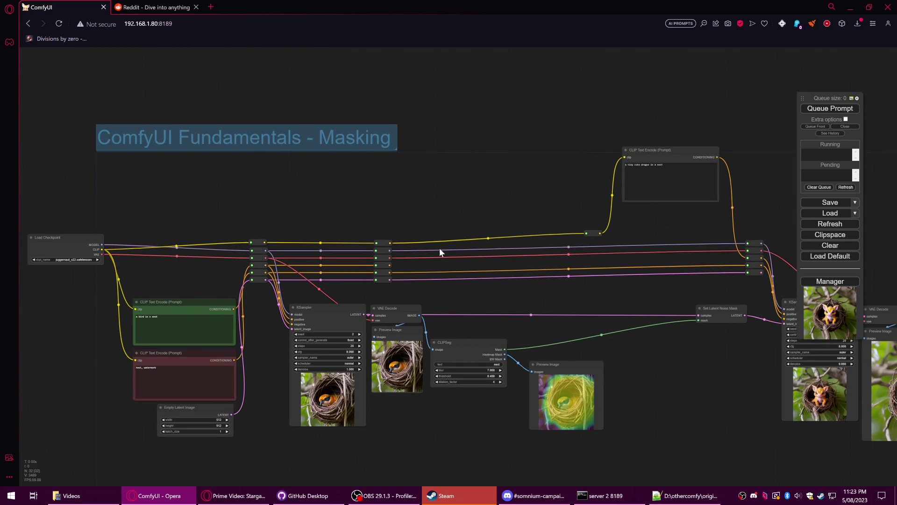